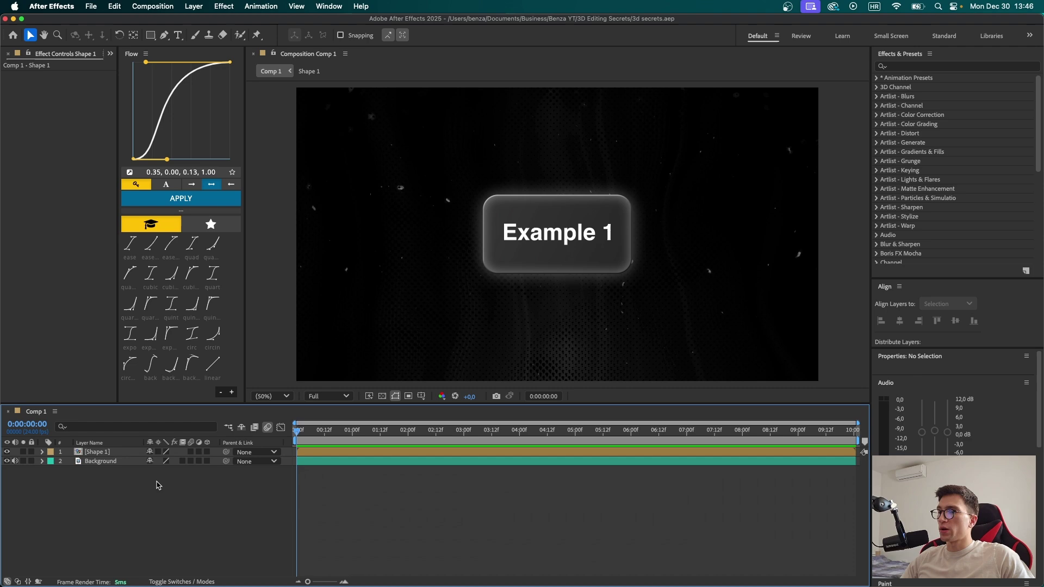
pyautogui.click(109, 453)
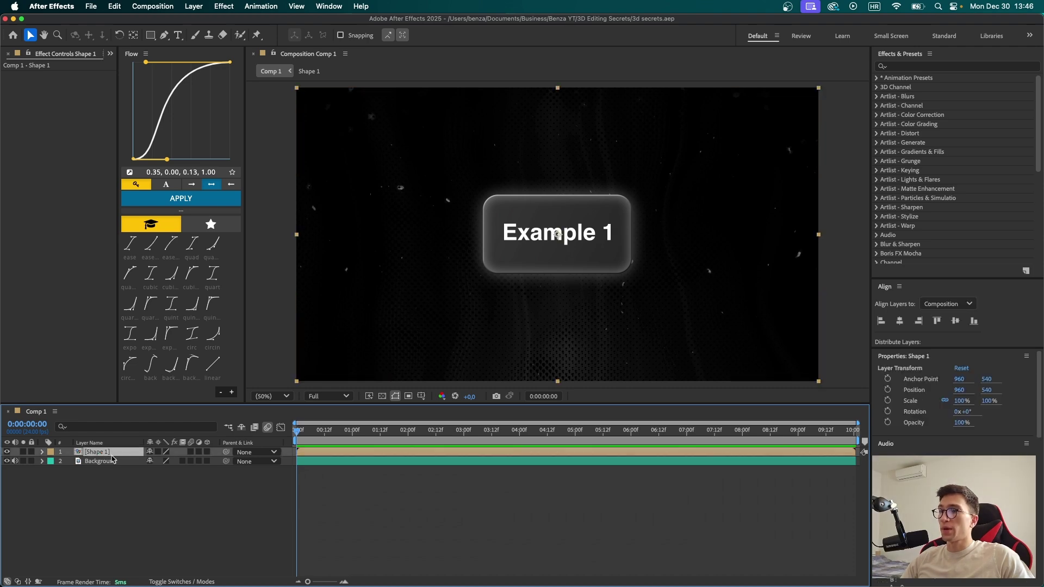
pyautogui.click(112, 460)
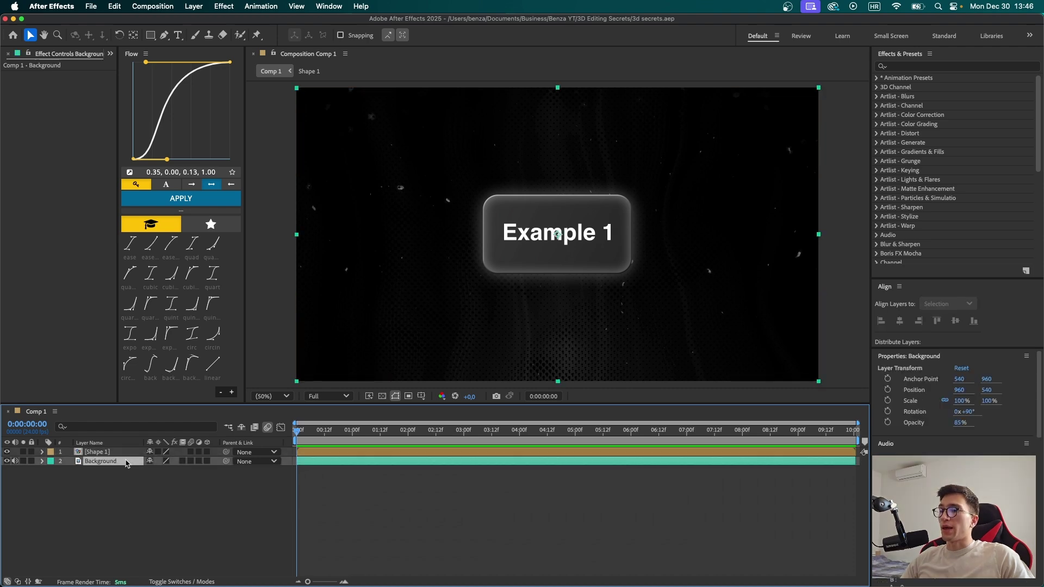
pyautogui.click(153, 497)
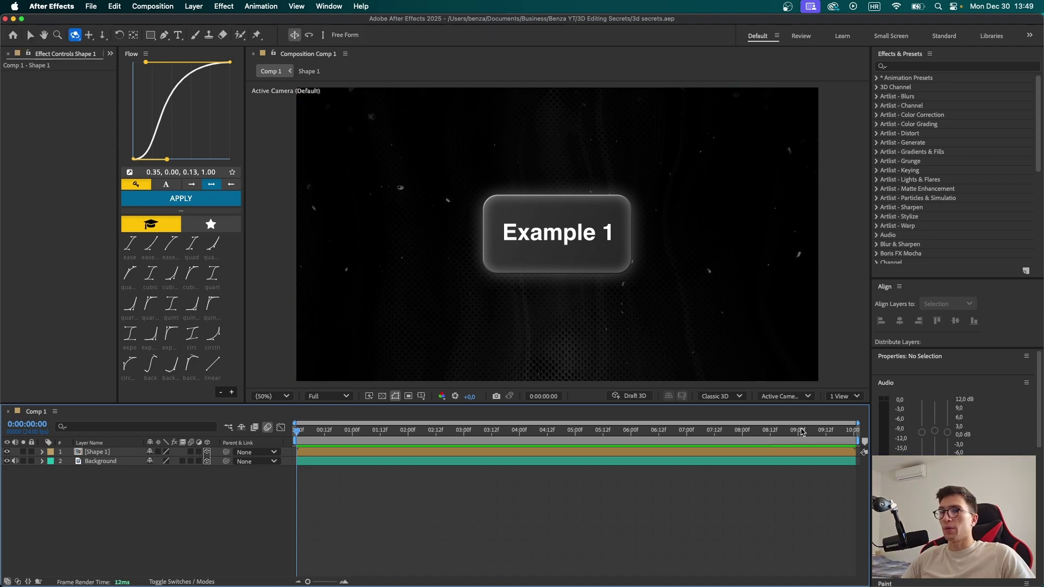
# Step: Switch the composition viewer to the 2 Views layout
pyautogui.click(851, 403)
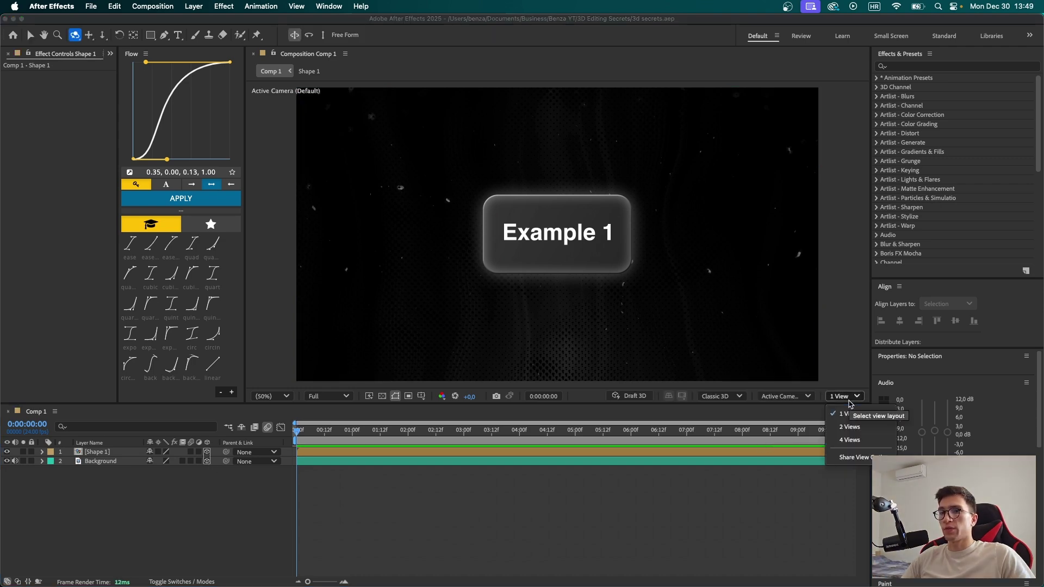
pyautogui.click(851, 428)
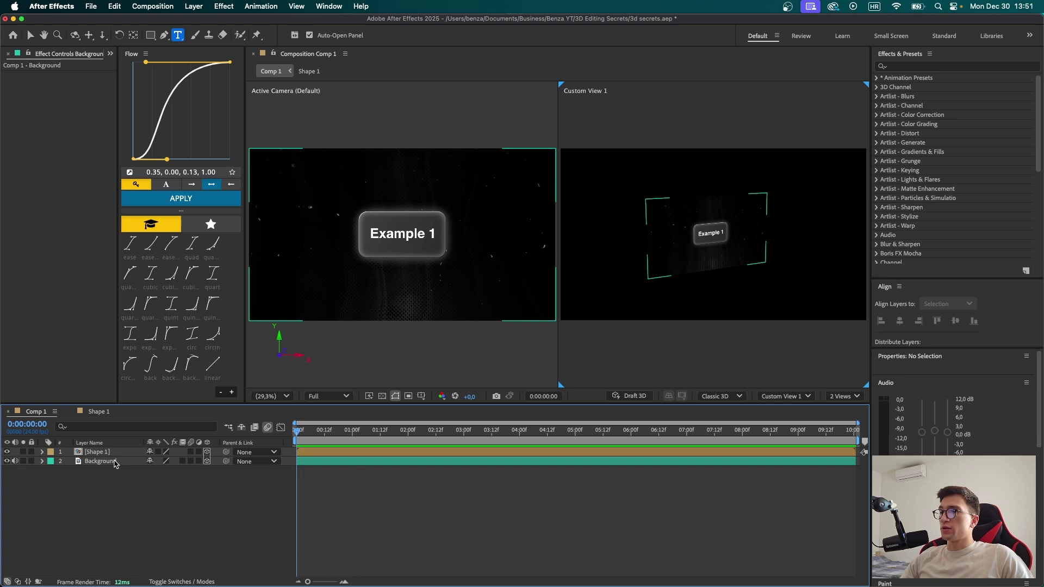
# Step: Push the Background layer back to Z position 1550 and scale it up to 164%
pyautogui.click(103, 461)
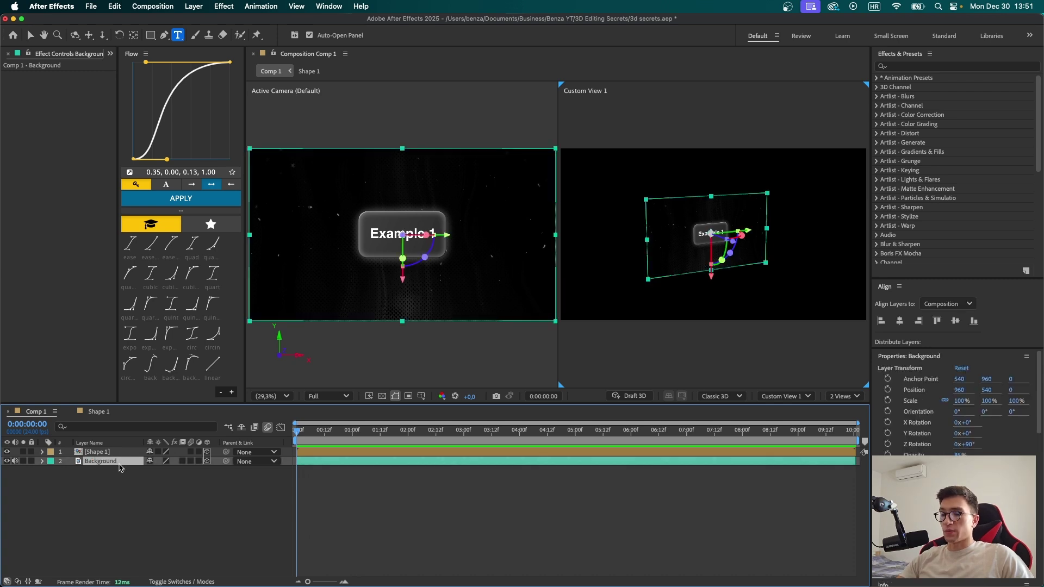
pyautogui.press('p')
pyautogui.moveTo(184, 470); pyautogui.dragTo(582, 488)
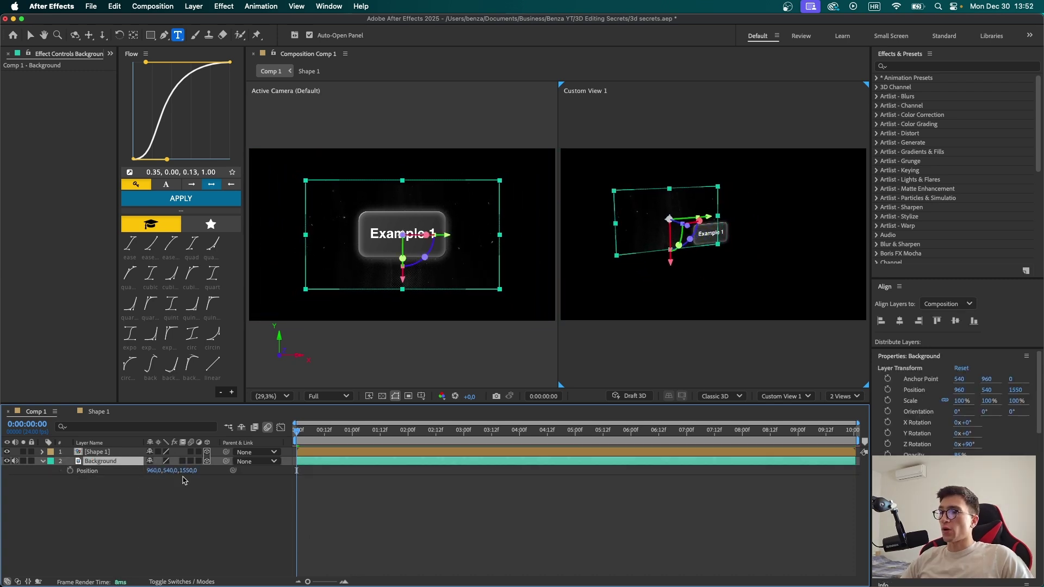
pyautogui.press('s')
pyautogui.moveTo(201, 472); pyautogui.dragTo(233, 471)
pyautogui.click(201, 492)
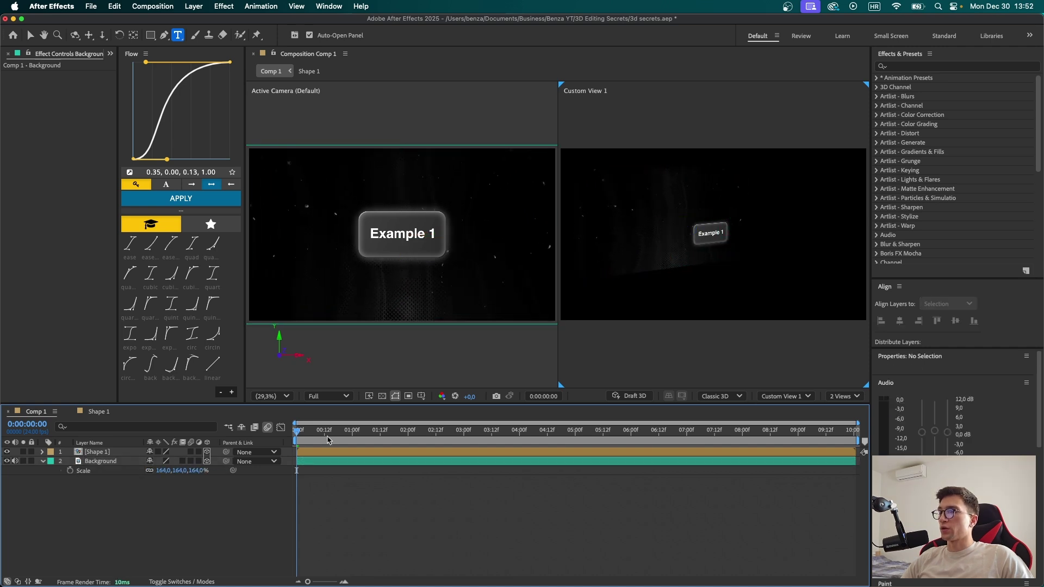
pyautogui.click(43, 462)
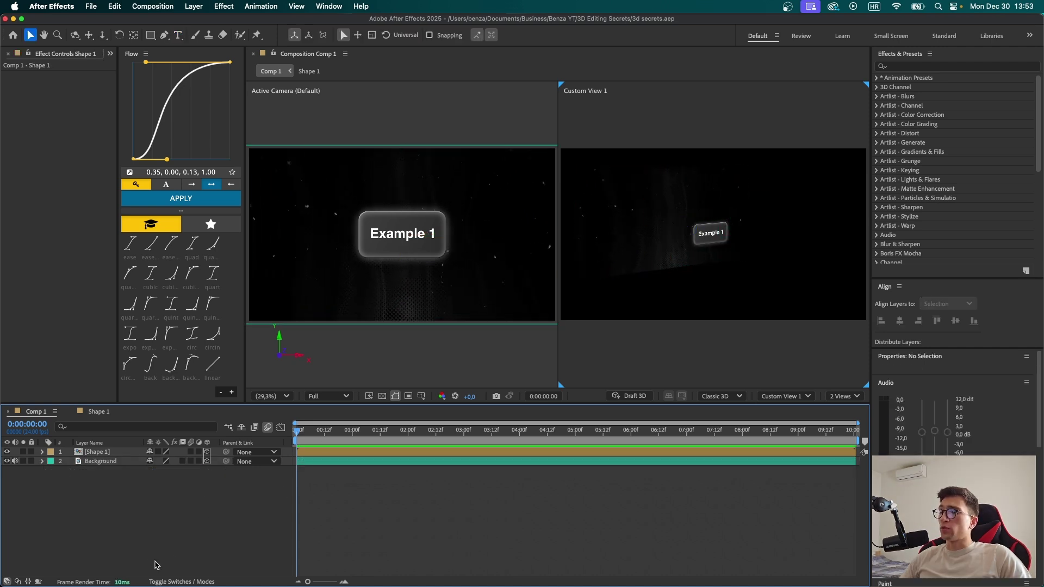
# Step: Duplicate the Shape 1 composition five times in the project
pyautogui.press('v')
pyautogui.click(100, 452)
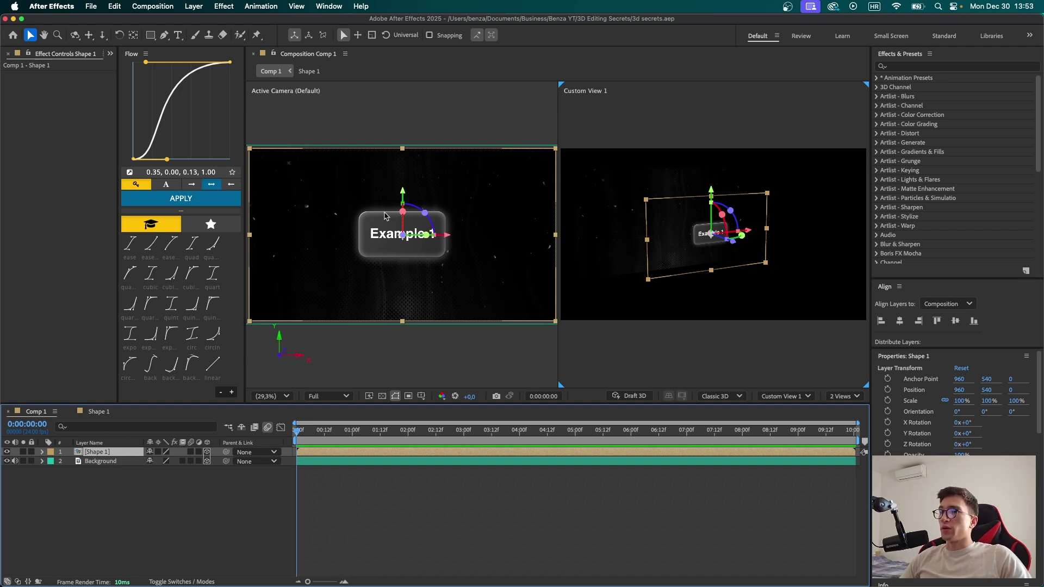
pyautogui.click(162, 473)
pyautogui.click(110, 54)
pyautogui.click(124, 69)
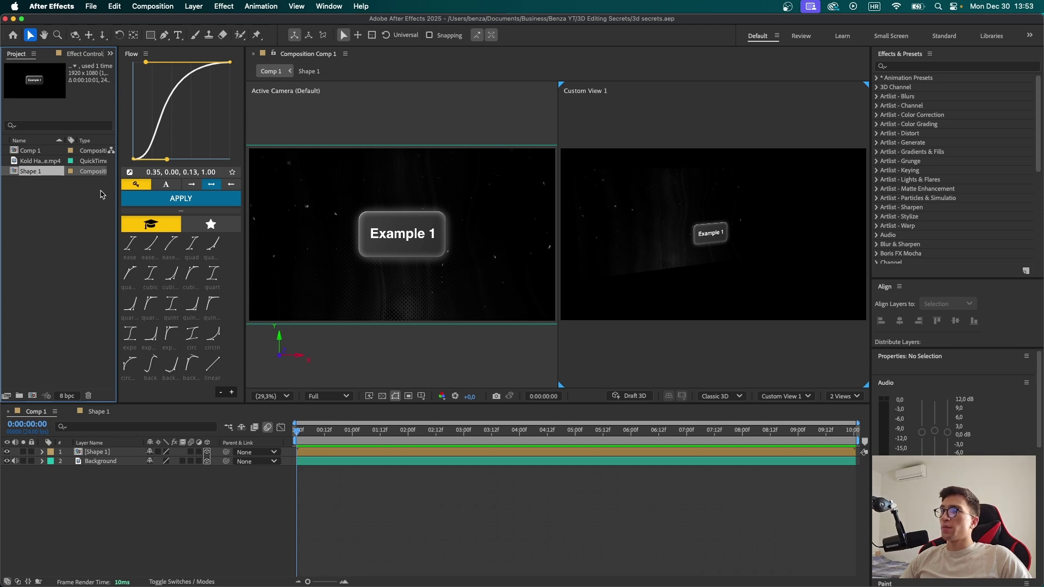
pyautogui.press('super+d')
pyautogui.press('super+d')
pyautogui.press('super+d')
pyautogui.press('super+d')
pyautogui.press('super+d')
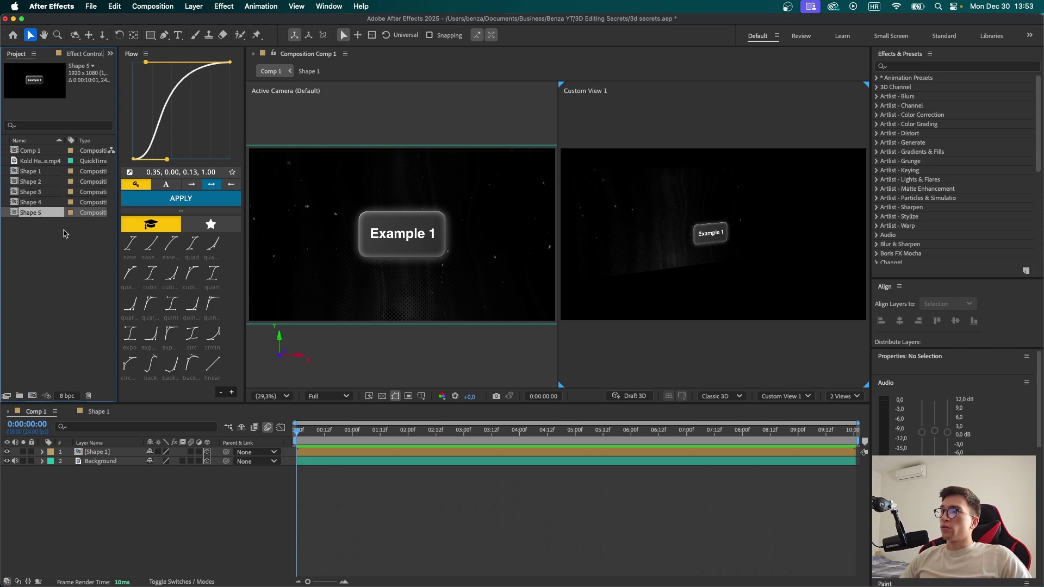
# Step: Place Shape 2 above Shape 1 in Comp 1 as a 3D layer, offset horizontally to X about 1559
pyautogui.moveTo(32, 181); pyautogui.dragTo(117, 450)
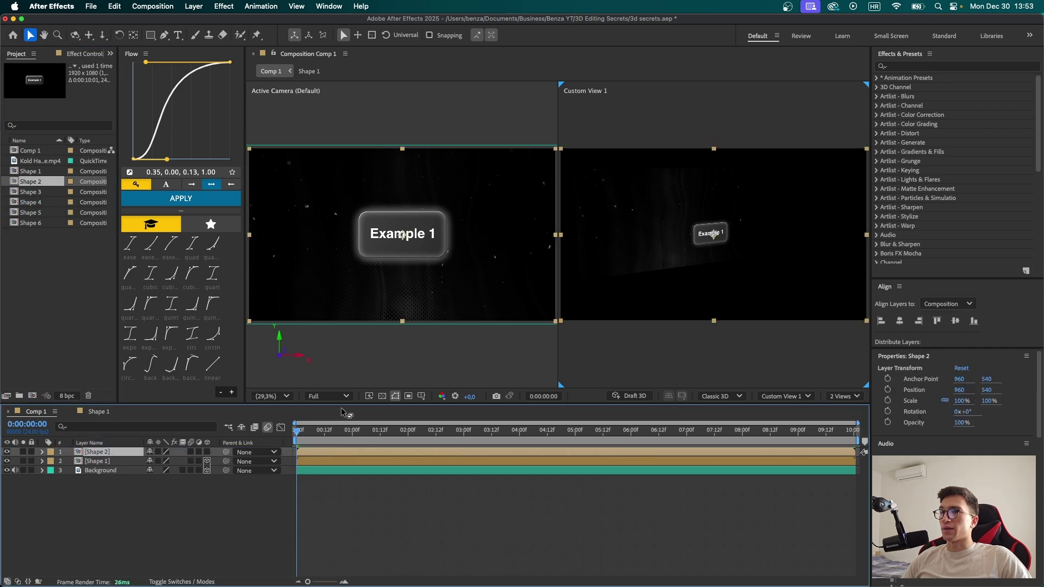
pyautogui.click(207, 453)
pyautogui.moveTo(405, 235); pyautogui.dragTo(484, 243)
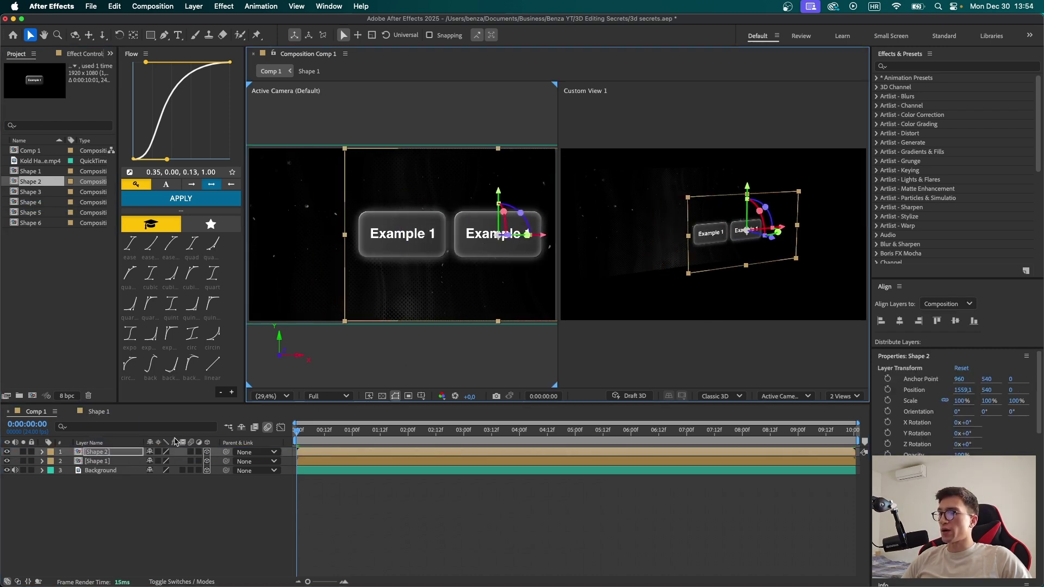
# Step: Reposition Shape 2 to about X 1848.5, Y 176.6, Z 1219 and open its composition
pyautogui.press('p')
pyautogui.moveTo(188, 462); pyautogui.dragTo(532, 441)
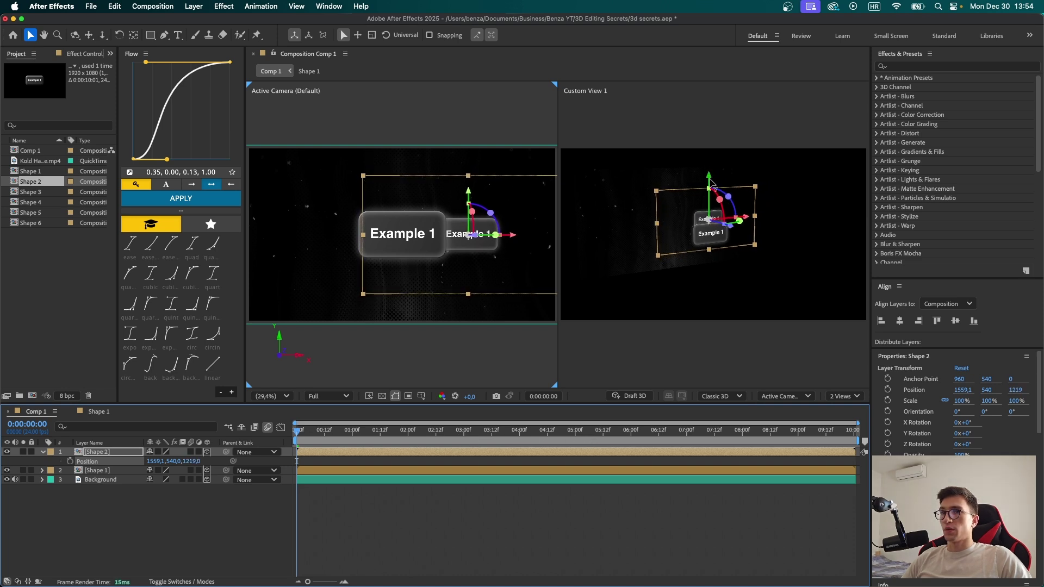
pyautogui.moveTo(712, 183); pyautogui.dragTo(763, 202)
pyautogui.doubleClick(762, 202)
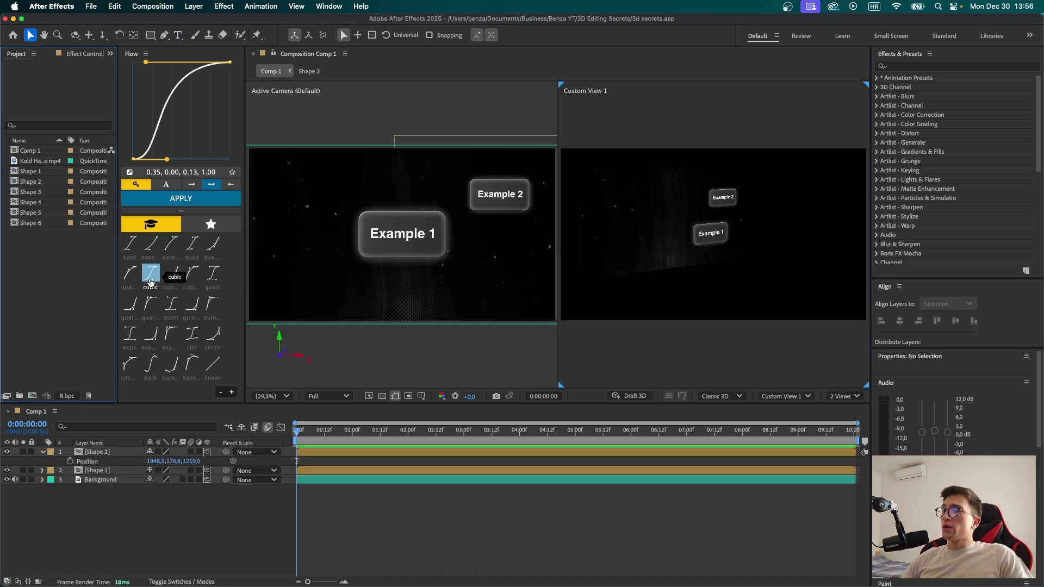
# Step: Add the Shape 3 through Shape 6 compositions to the top of Comp 1's layer stack
pyautogui.click(43, 193)
pyautogui.click(43, 204)
pyautogui.click(43, 214)
pyautogui.click(43, 224)
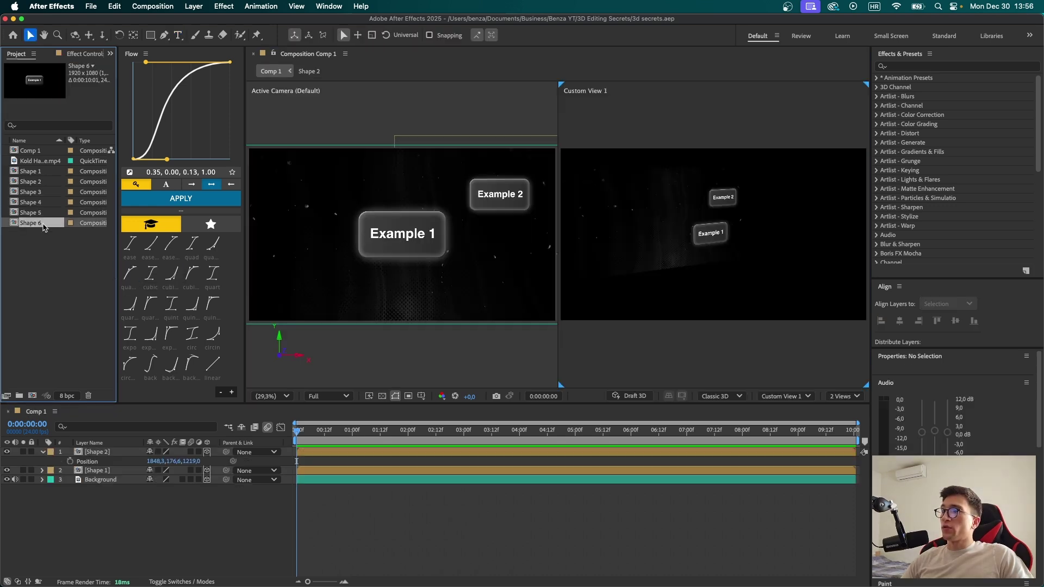
pyautogui.keyDown('shift'); pyautogui.click(41, 193); pyautogui.keyUp('shift')
pyautogui.moveTo(41, 193); pyautogui.dragTo(115, 456)
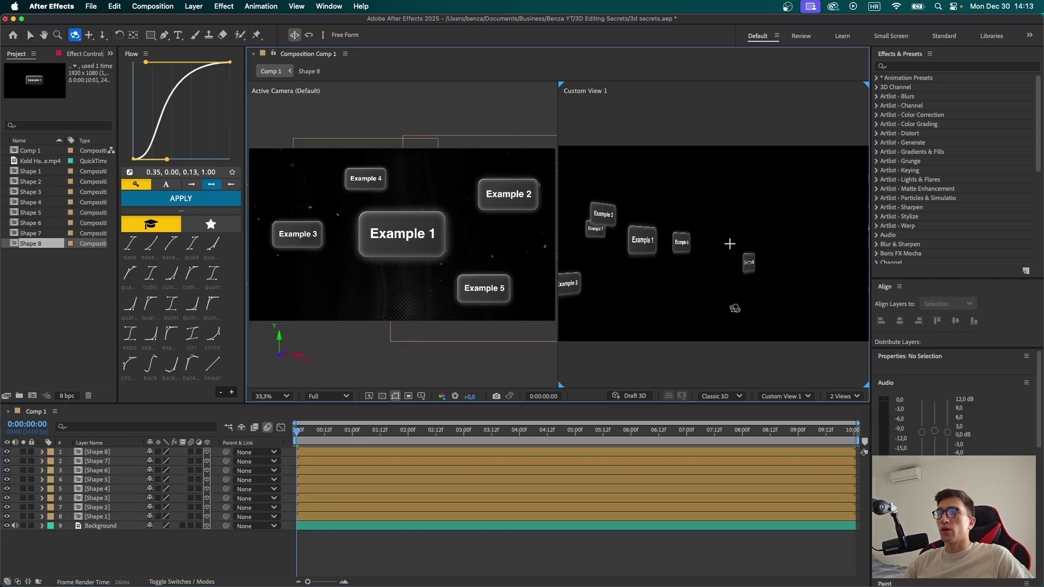
# Step: Create a two-node camera named Camera 1 with the 50mm preset in Comp 1
pyautogui.moveTo(741, 305); pyautogui.dragTo(671, 311)
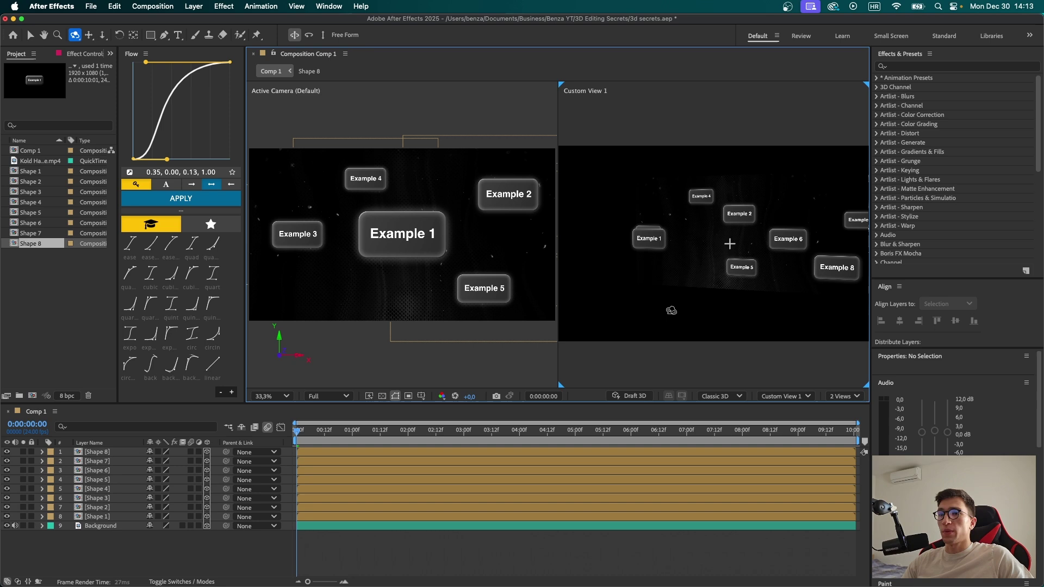
pyautogui.moveTo(671, 311); pyautogui.dragTo(667, 310)
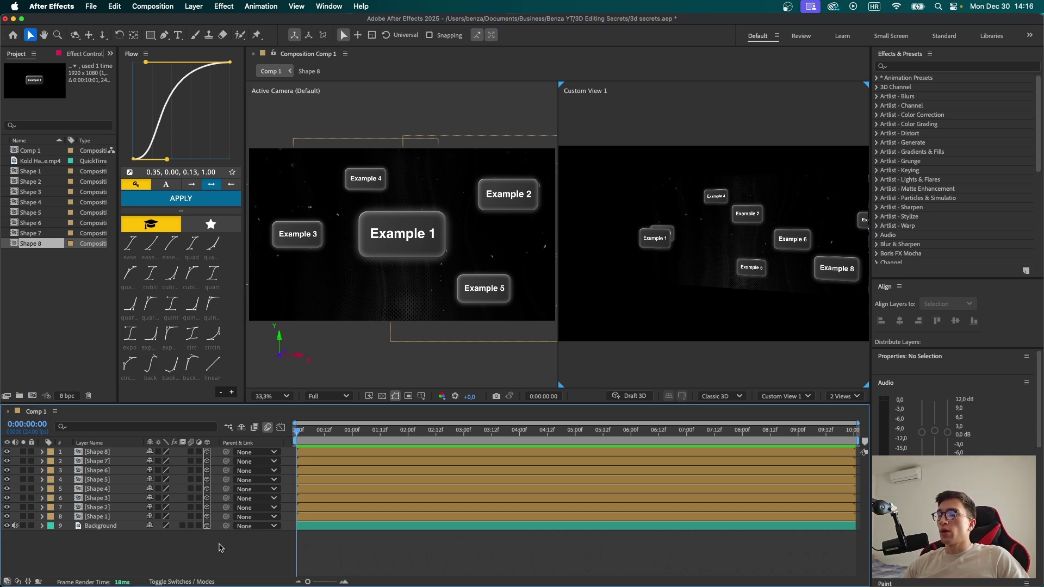
pyautogui.rightClick(182, 547)
pyautogui.moveTo(218, 443)
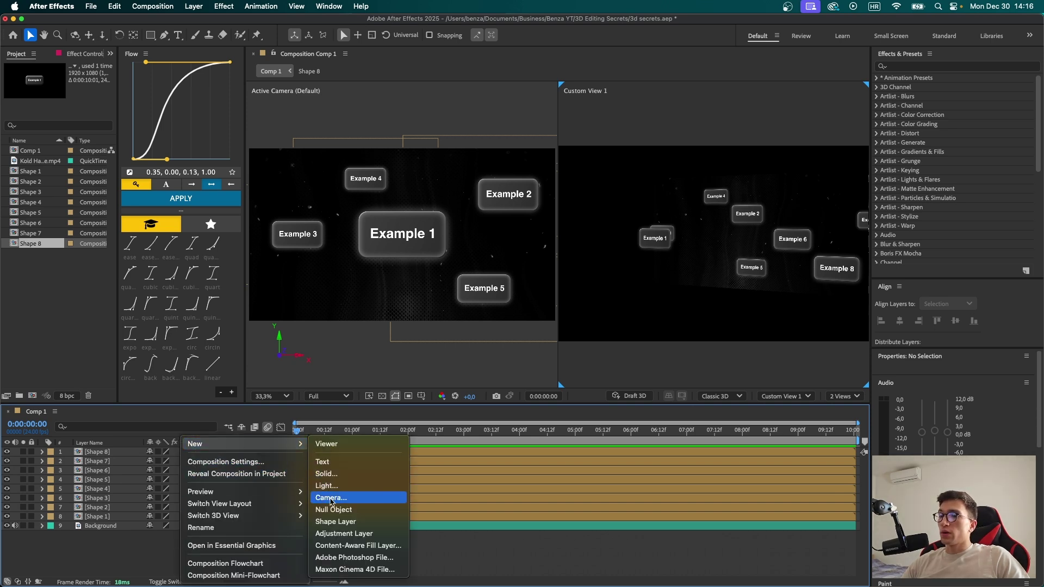
pyautogui.click(332, 499)
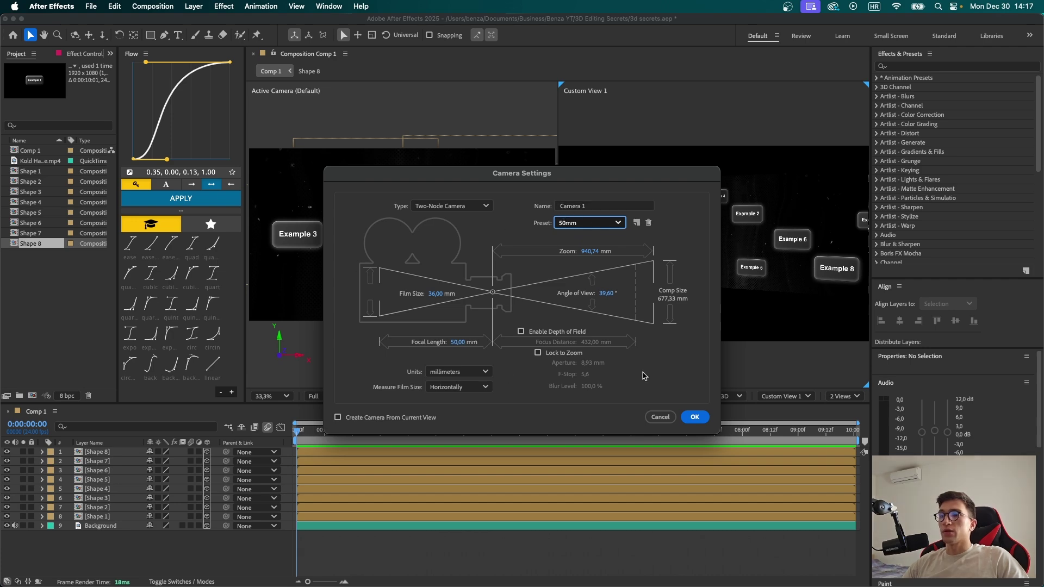
pyautogui.click(695, 417)
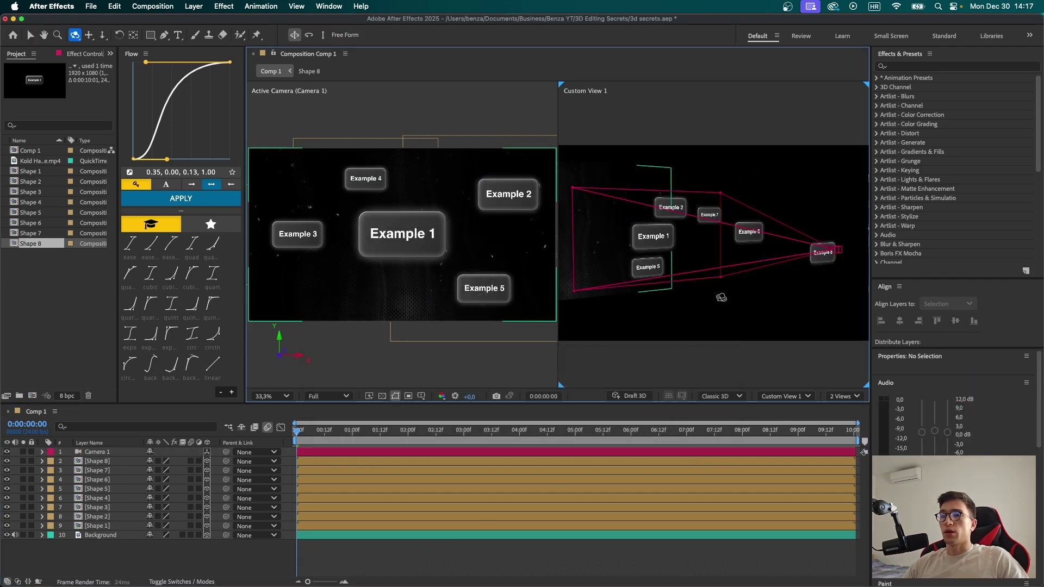
pyautogui.moveTo(706, 298)
pyautogui.mouseDown()
pyautogui.moveTo(655, 296)
pyautogui.moveTo(718, 296)
pyautogui.mouseUp()
pyautogui.press('v')
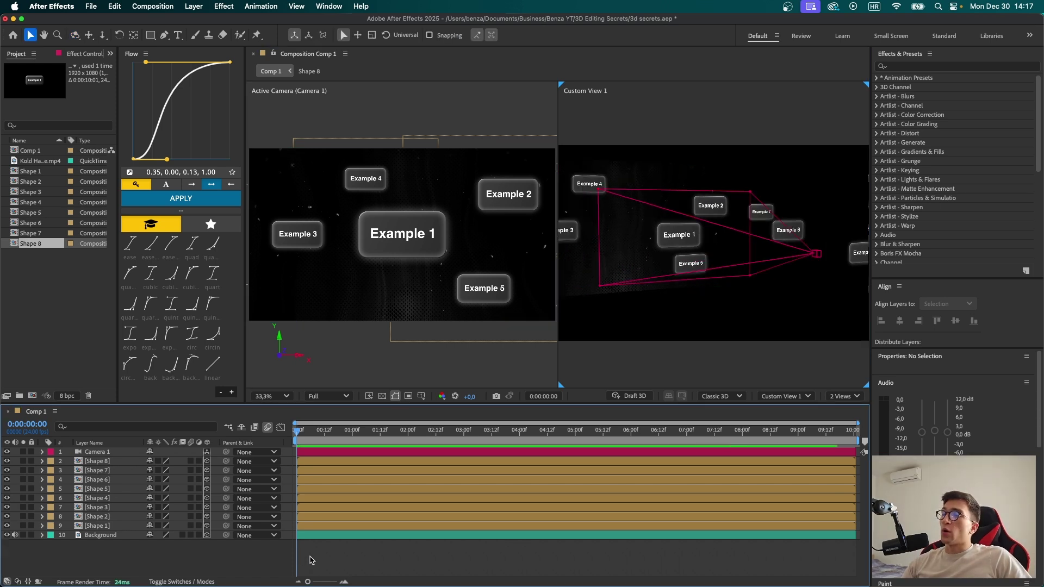
# Step: Add a null object as a 3D layer in Comp 1 and parent Camera 1 to it
pyautogui.click(106, 454)
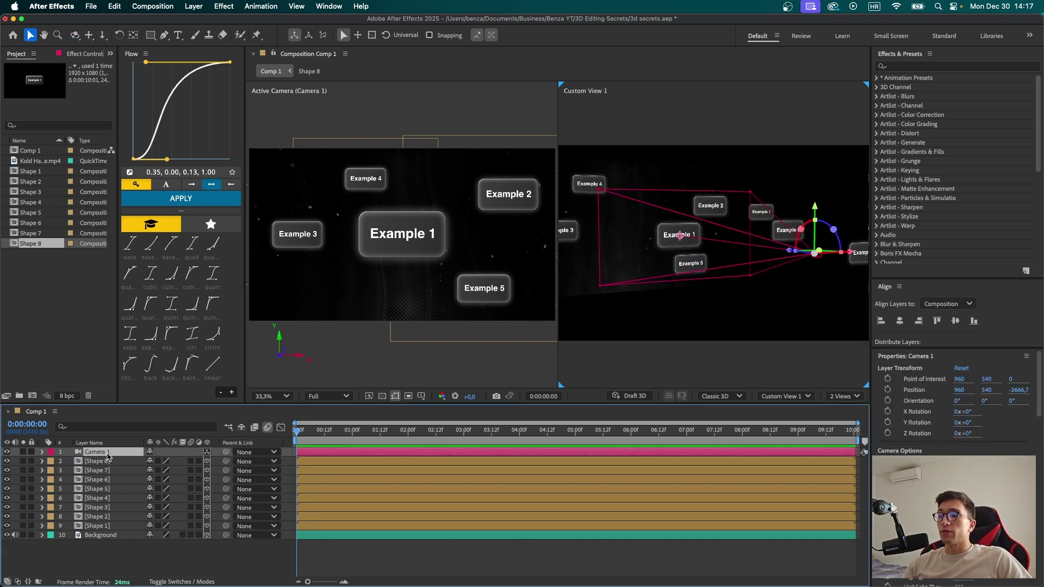
pyautogui.click(167, 570)
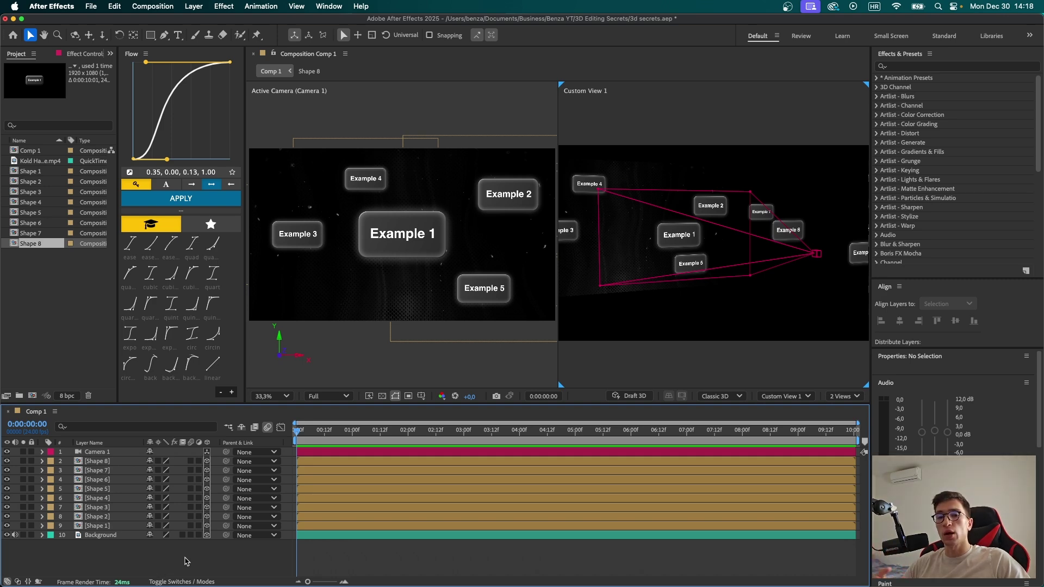
pyautogui.rightClick(185, 561)
pyautogui.moveTo(206, 493)
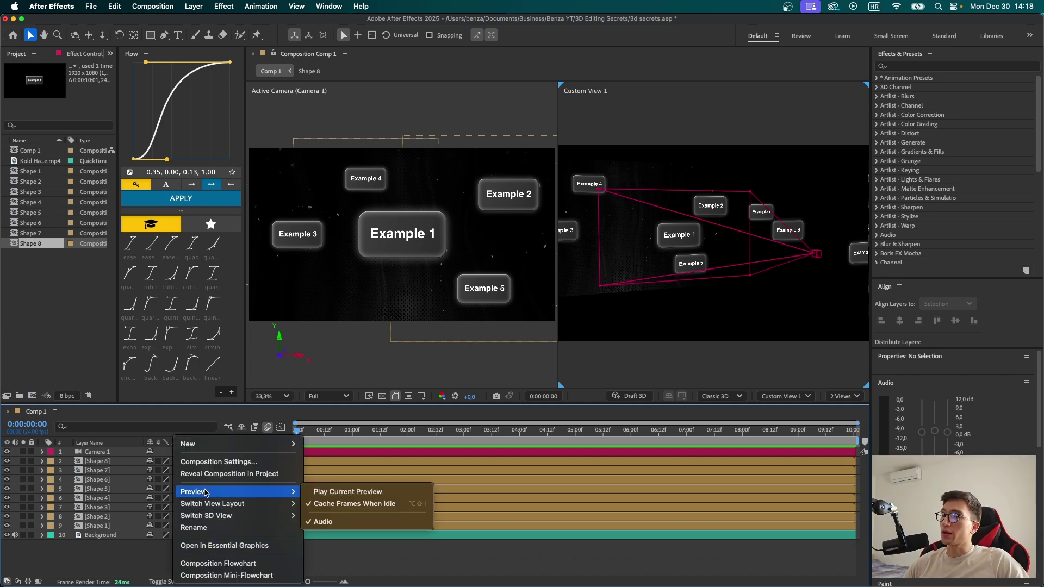
pyautogui.moveTo(188, 444)
pyautogui.click(332, 493)
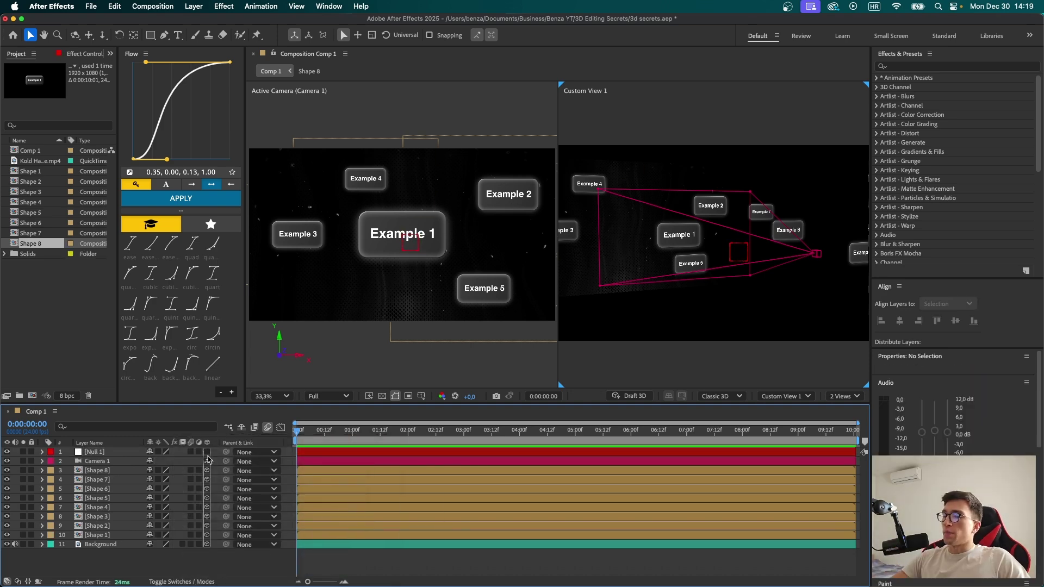
pyautogui.click(206, 453)
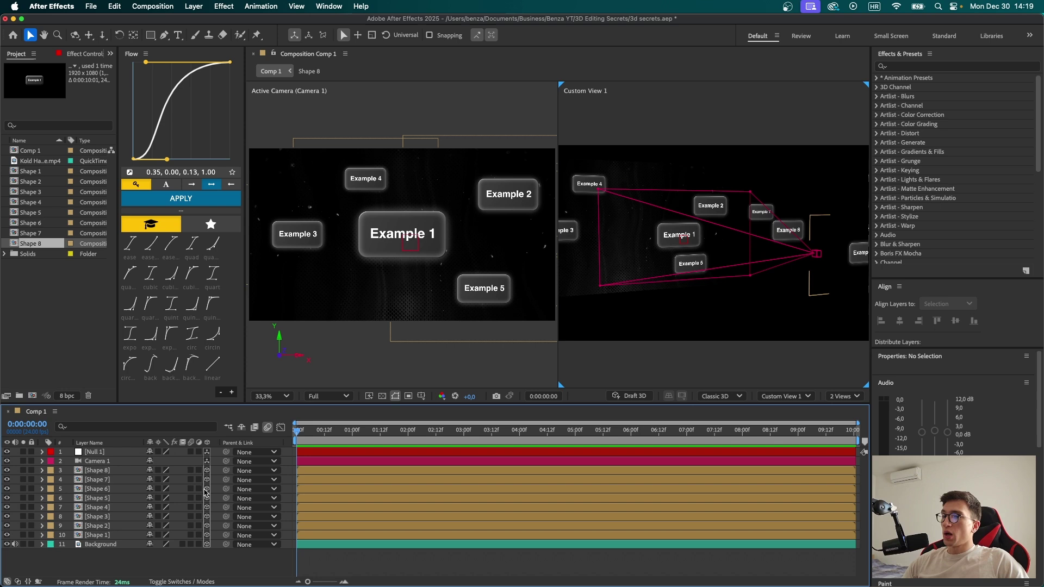
pyautogui.moveTo(226, 465); pyautogui.dragTo(119, 458)
# Step: Animate Null 1's position from Z -1947 at the first frame to the original position keyframe, moved to about 01:14
pyautogui.click(131, 456)
pyautogui.hotkey('alt', 'shift', 'p')
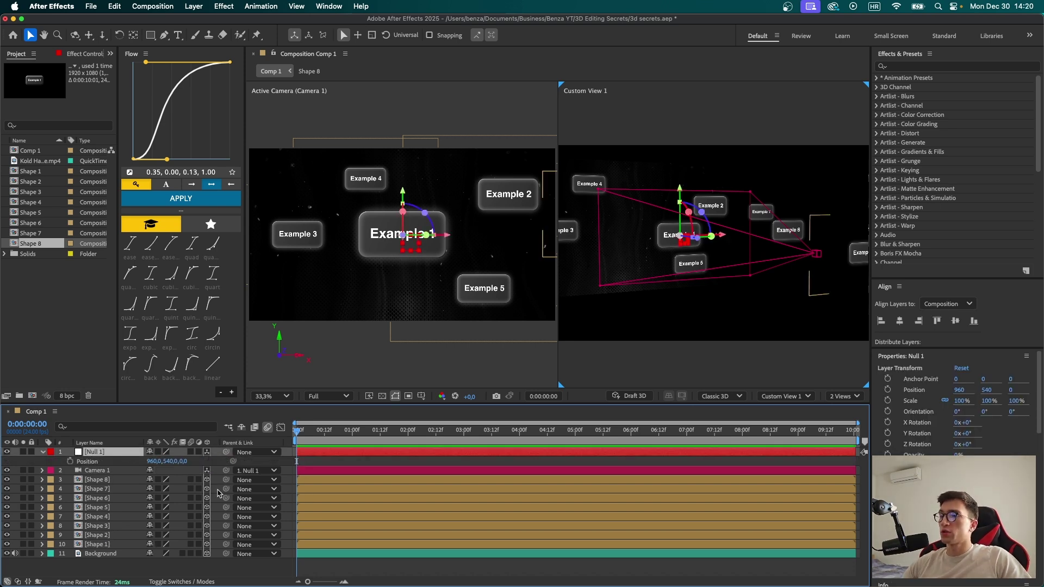
pyautogui.moveTo(304, 463); pyautogui.dragTo(384, 465)
pyautogui.moveTo(182, 461); pyautogui.dragTo(34, 461)
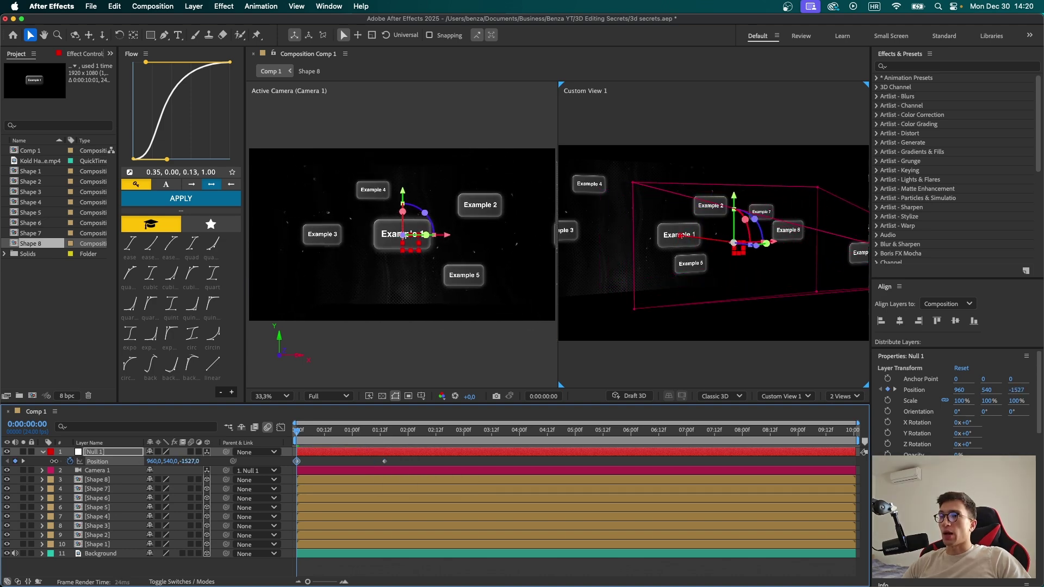
# Step: Preview the camera push-in driven by Null 1's position keyframes
pyautogui.press('space')
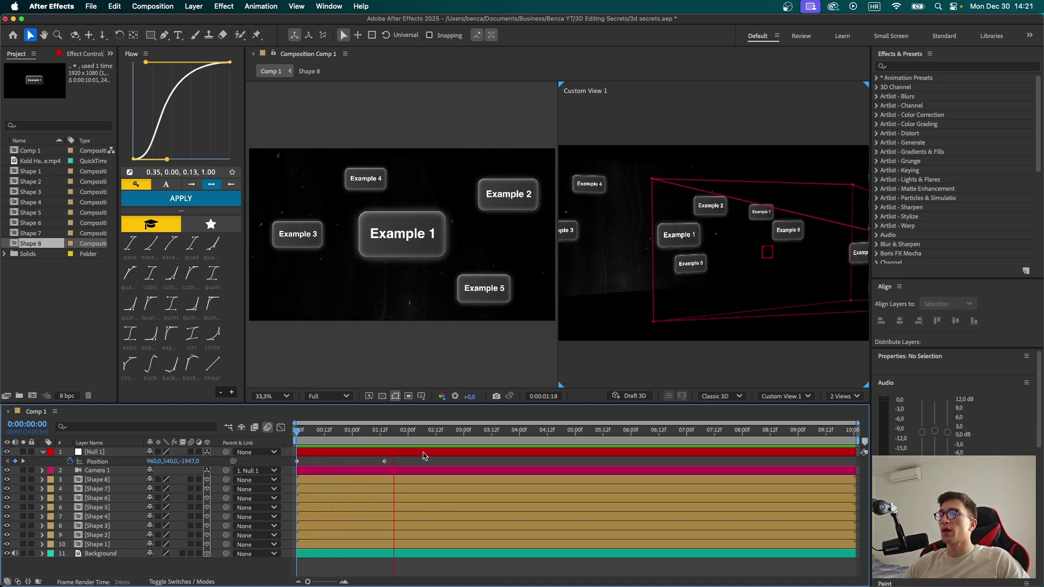
pyautogui.press('space')
pyautogui.moveTo(420, 434); pyautogui.dragTo(377, 444)
pyautogui.press('space')
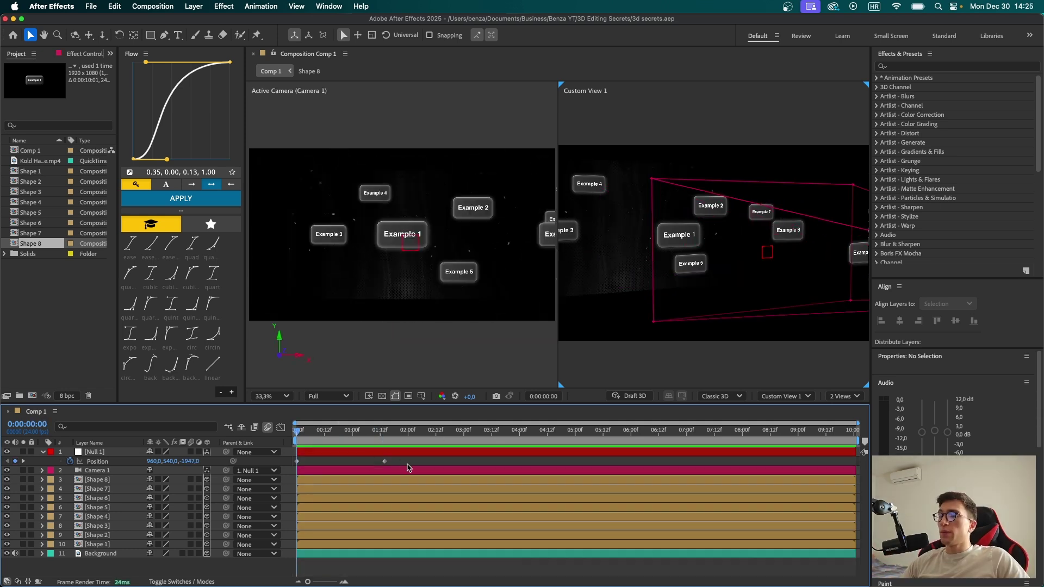
# Step: Apply Easy Ease to both of Null 1's position keyframes
pyautogui.click(387, 463)
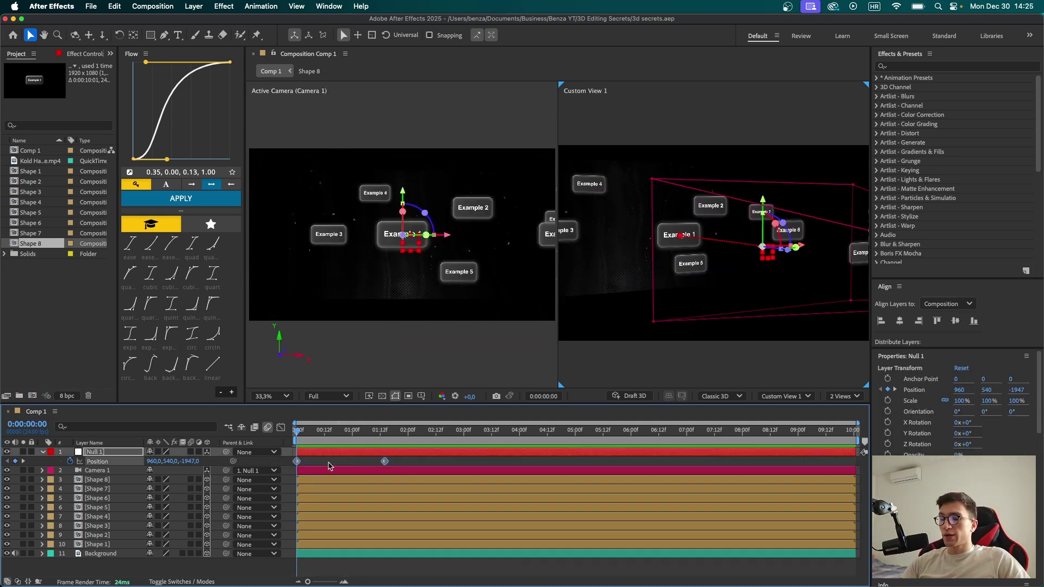
pyautogui.press('F9')
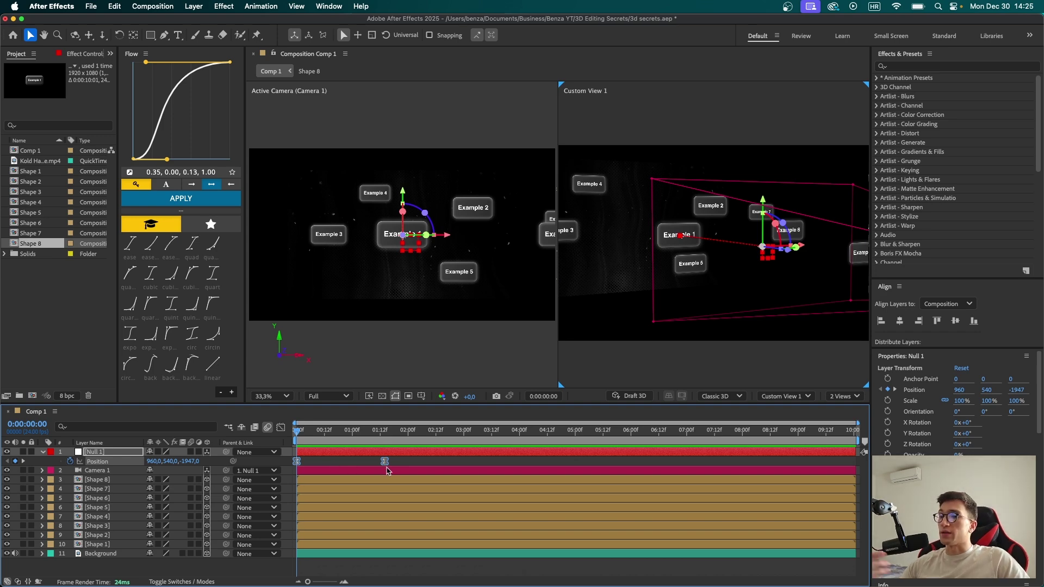
# Step: Scale up the Background layer at the first frame so it fills the camera view
pyautogui.press('space')
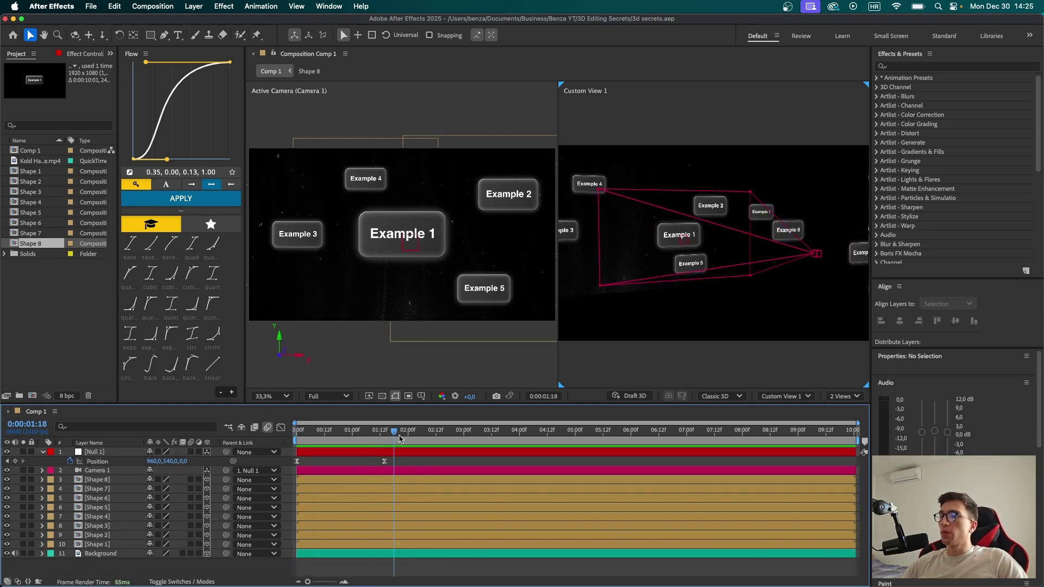
pyautogui.moveTo(396, 432); pyautogui.dragTo(301, 430)
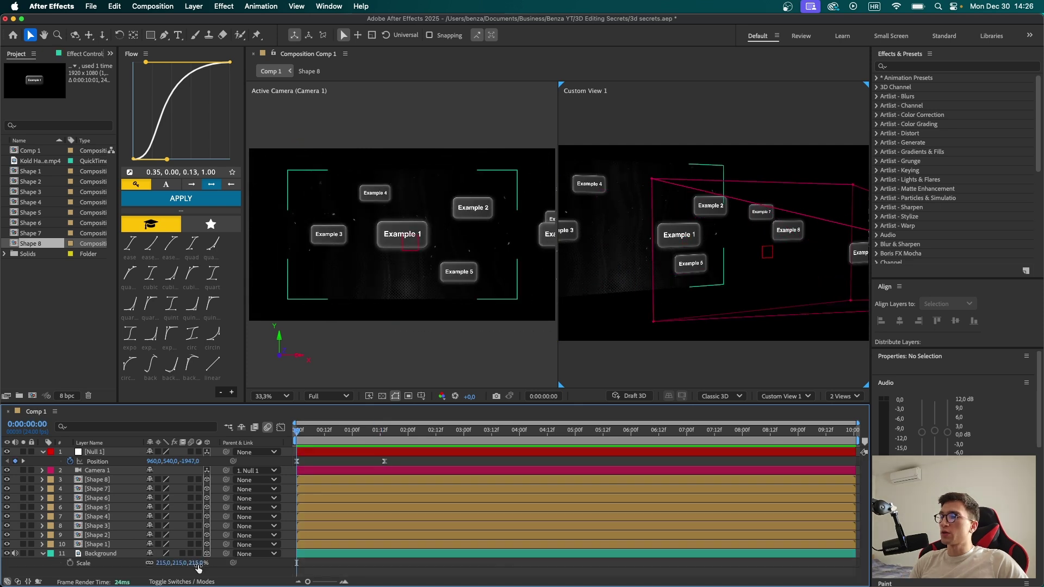
pyautogui.moveTo(198, 568); pyautogui.dragTo(238, 564)
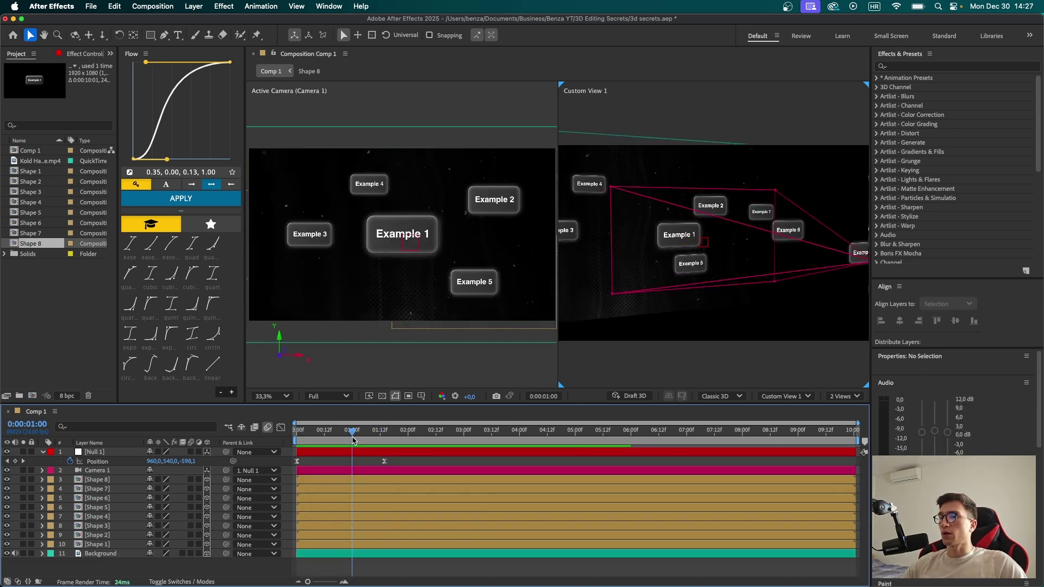
# Step: Set Null 1's Z position to -1119 at the first frame and 705 at the 01:14 keyframe
pyautogui.moveTo(352, 431); pyautogui.dragTo(385, 431)
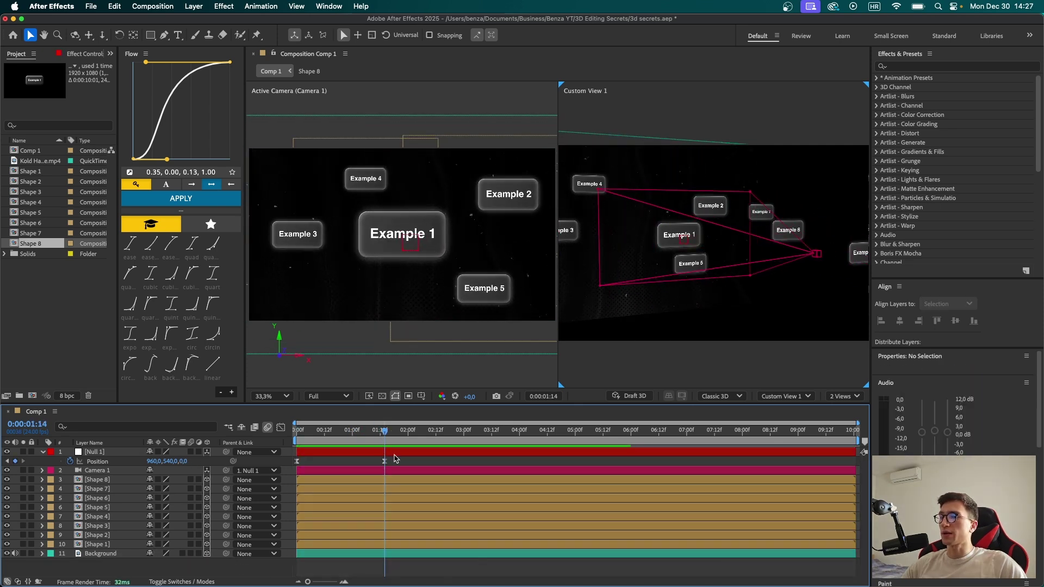
pyautogui.click(394, 455)
pyautogui.moveTo(185, 464); pyautogui.dragTo(303, 463)
pyautogui.click(415, 463)
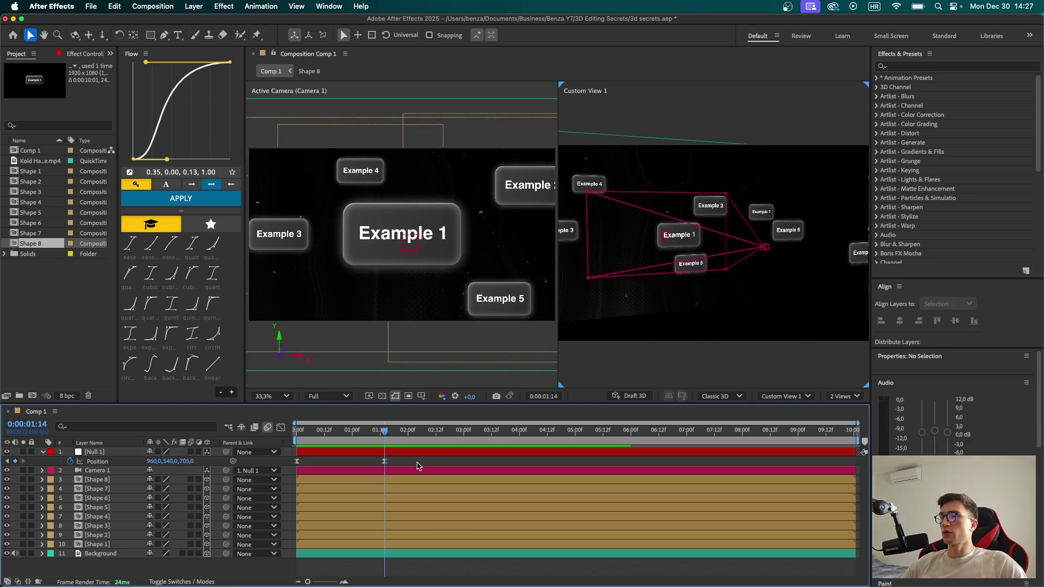
# Step: Reshape the speed graph of Null 1's position keyframes so the move peaks early, and save the project
pyautogui.moveTo(425, 465); pyautogui.dragTo(262, 457)
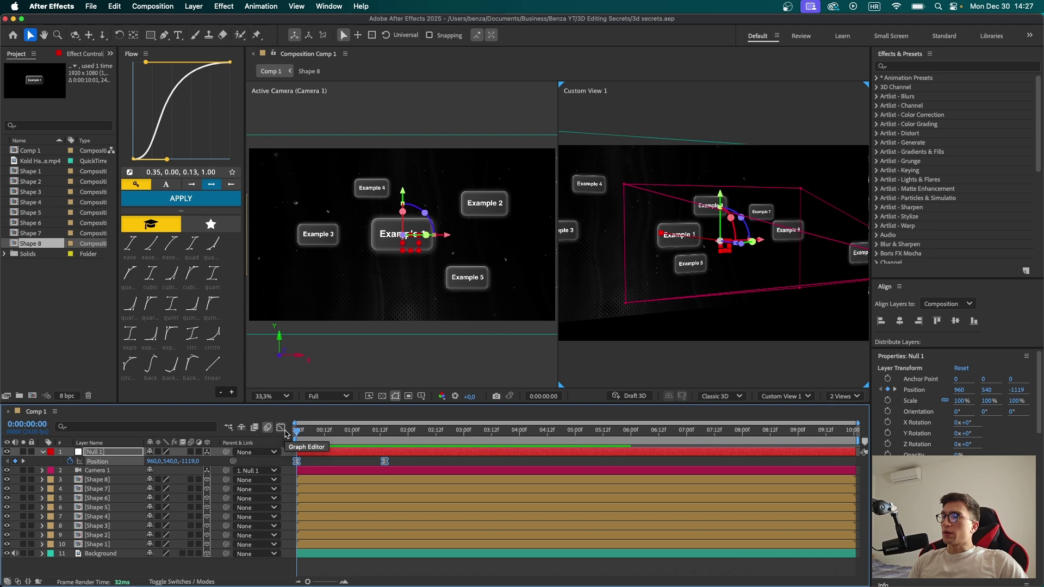
pyautogui.click(281, 428)
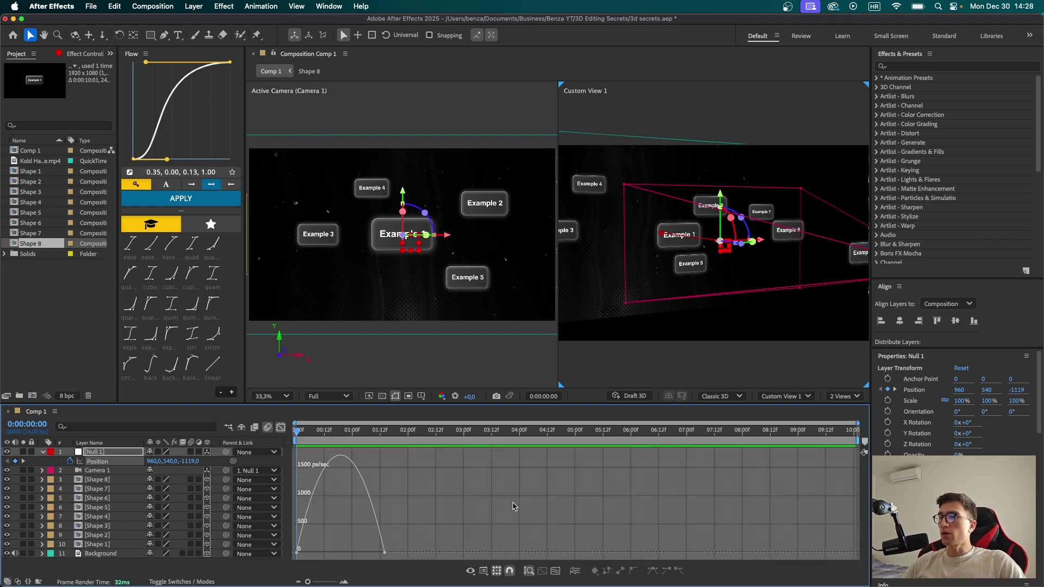
pyautogui.moveTo(465, 509); pyautogui.dragTo(317, 549)
pyautogui.click(305, 484)
pyautogui.press('super+s')
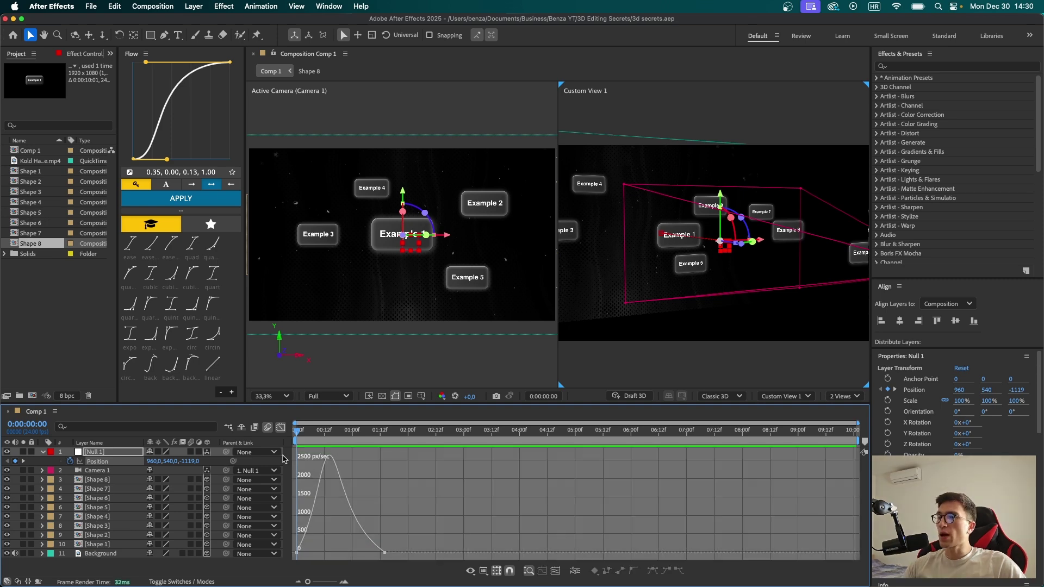
# Step: Preview the camera push-in with Null 1's reshaped speed curve
pyautogui.moveTo(294, 456); pyautogui.dragTo(363, 464)
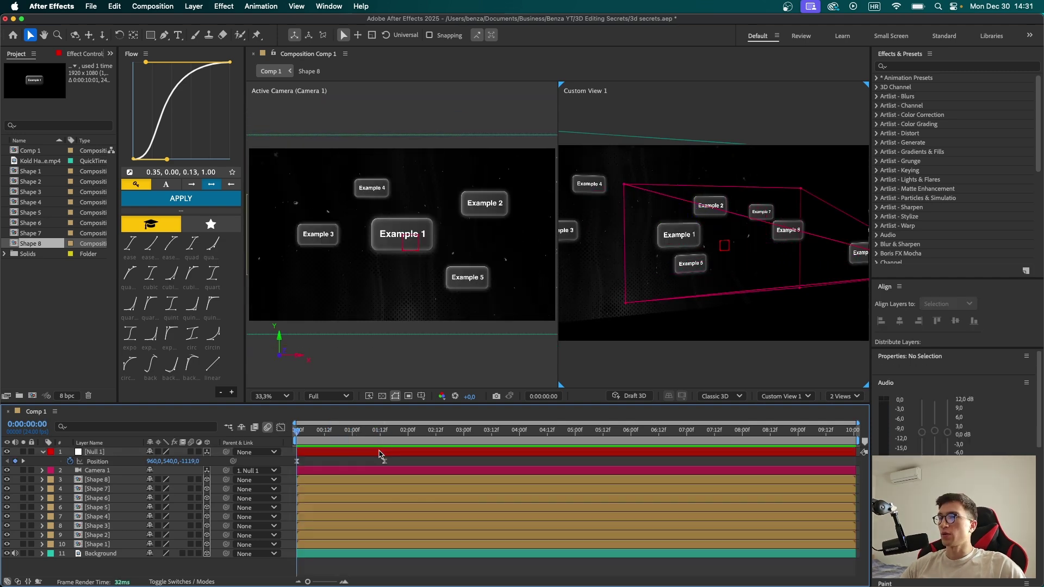
pyautogui.press('space')
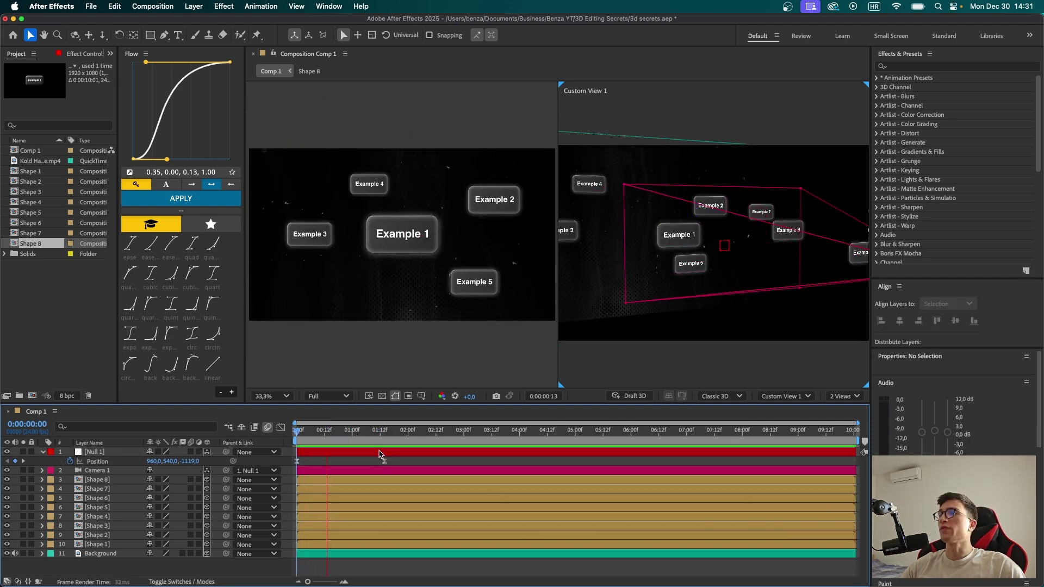
pyautogui.moveTo(324, 436); pyautogui.dragTo(331, 436)
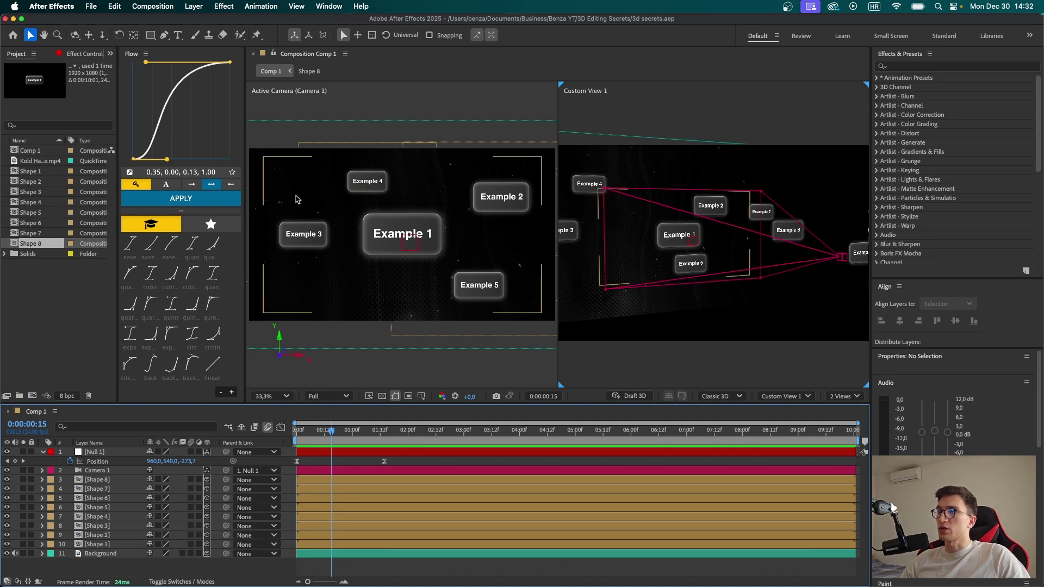
# Step: Add a second null object as a 3D layer in Comp 1 and parent Null 1 to it
pyautogui.rightClick(189, 439)
pyautogui.moveTo(228, 444)
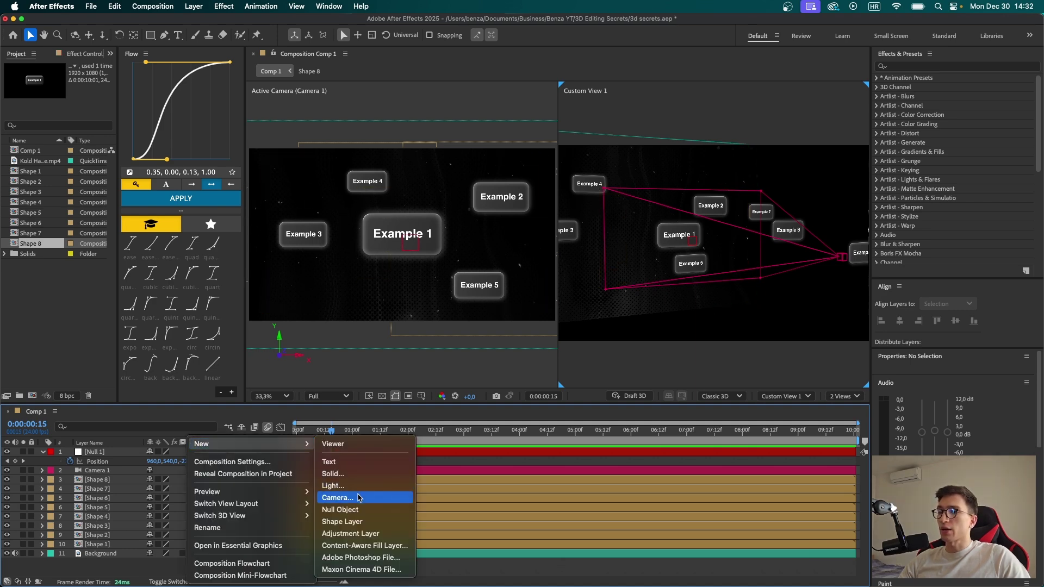
pyautogui.click(356, 511)
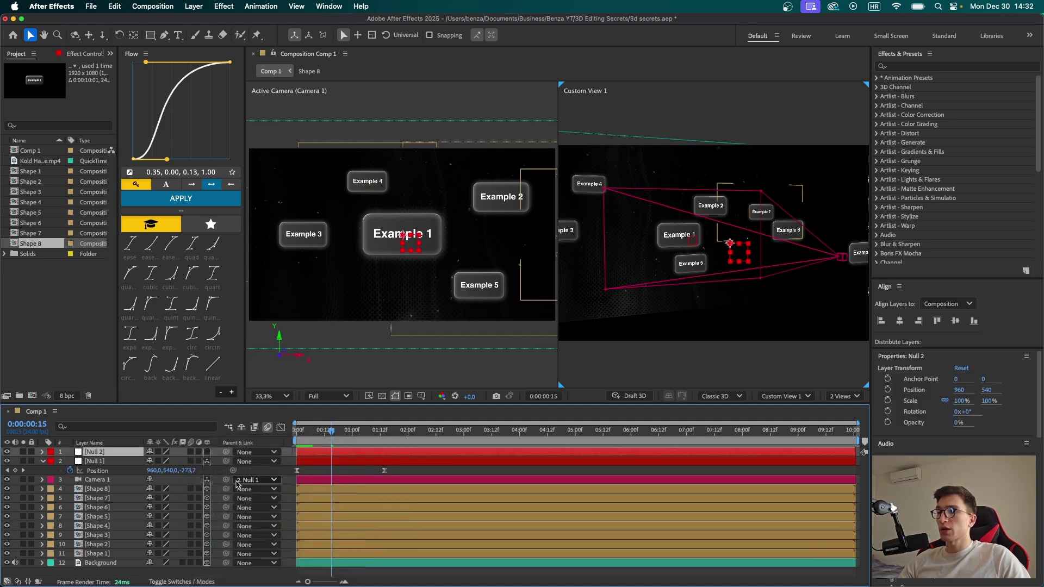
pyautogui.click(208, 453)
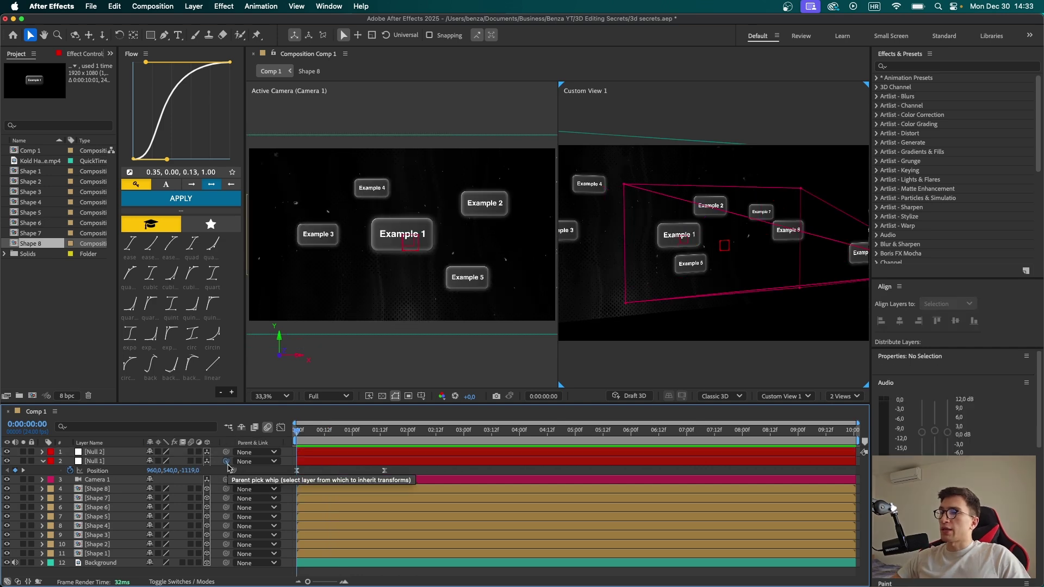
pyautogui.moveTo(226, 461); pyautogui.dragTo(117, 458)
# Step: Animate Null 2's position from its default to -176, 540, 1670 at 02:13 so the camera frames Example 3
pyautogui.click(395, 454)
pyautogui.press('p')
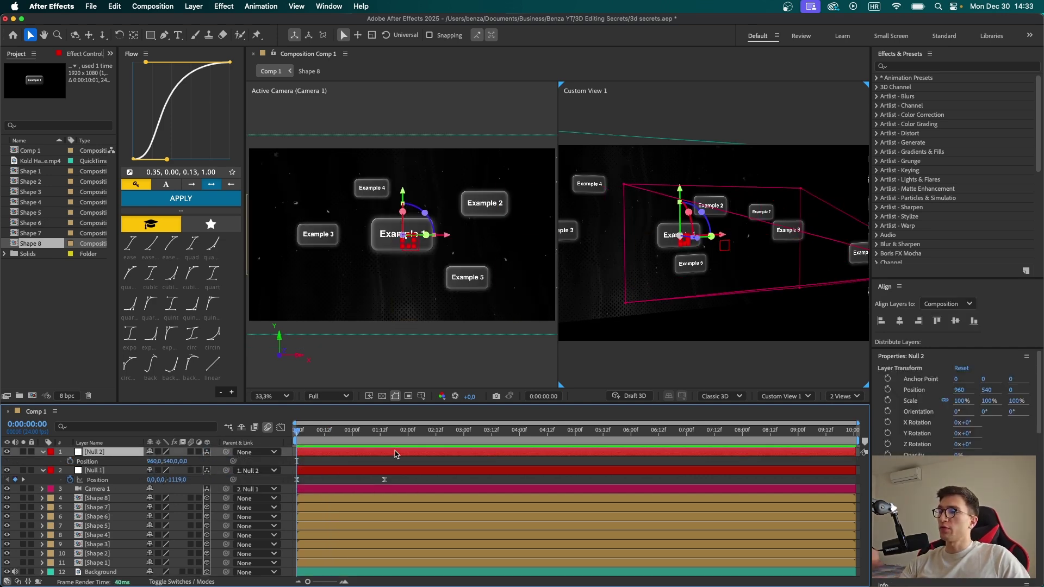
pyautogui.click(70, 461)
pyautogui.moveTo(317, 438); pyautogui.dragTo(437, 438)
pyautogui.moveTo(437, 438); pyautogui.dragTo(438, 438)
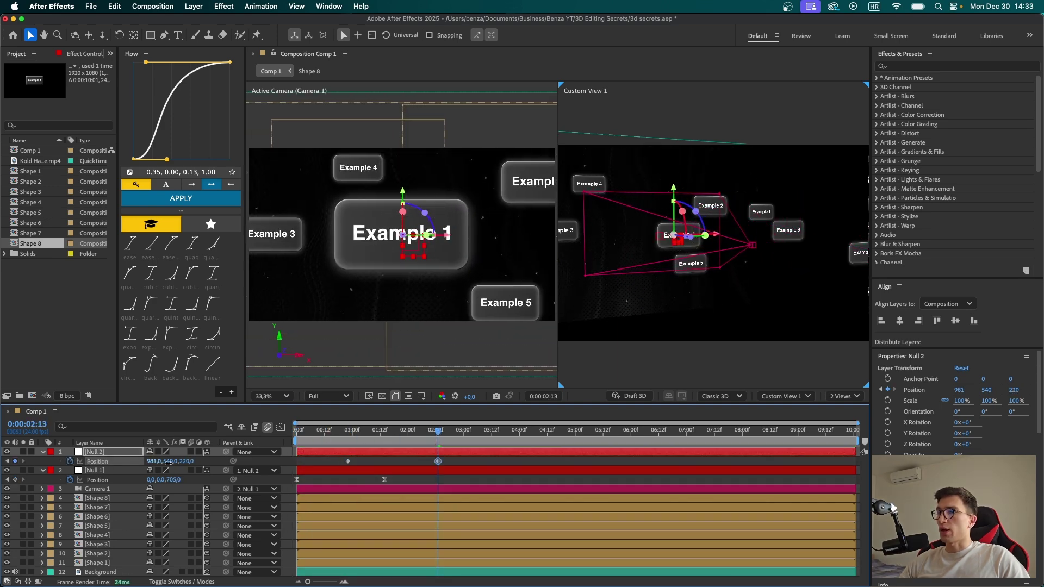
pyautogui.moveTo(153, 462); pyautogui.dragTo(105, 464)
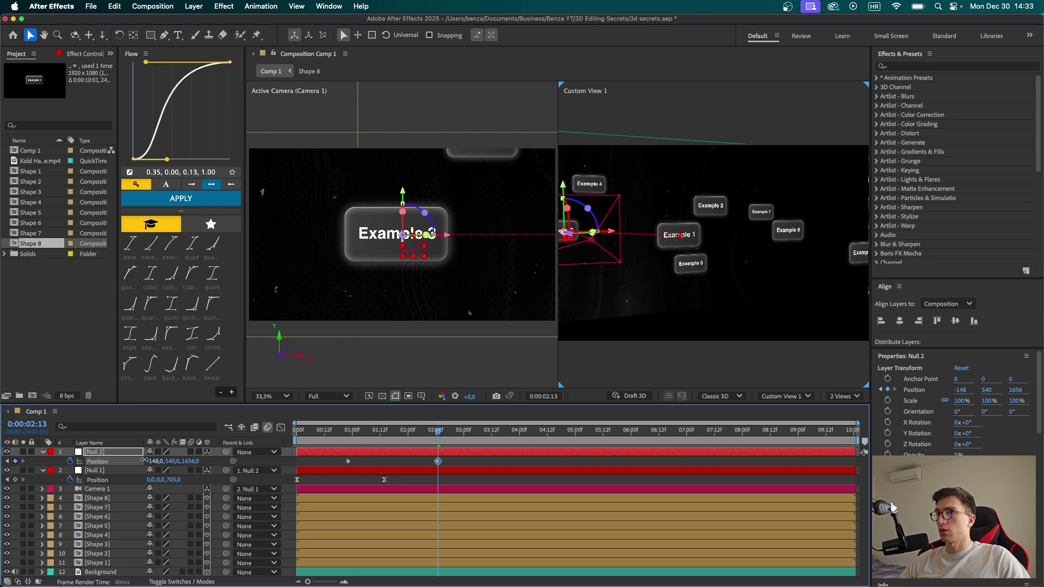
pyautogui.moveTo(152, 461); pyautogui.dragTo(132, 459)
# Step: Apply Easy Ease to Null 2's position keyframes and reshape their speed graph so the move peaks late
pyautogui.moveTo(475, 464); pyautogui.dragTo(334, 460)
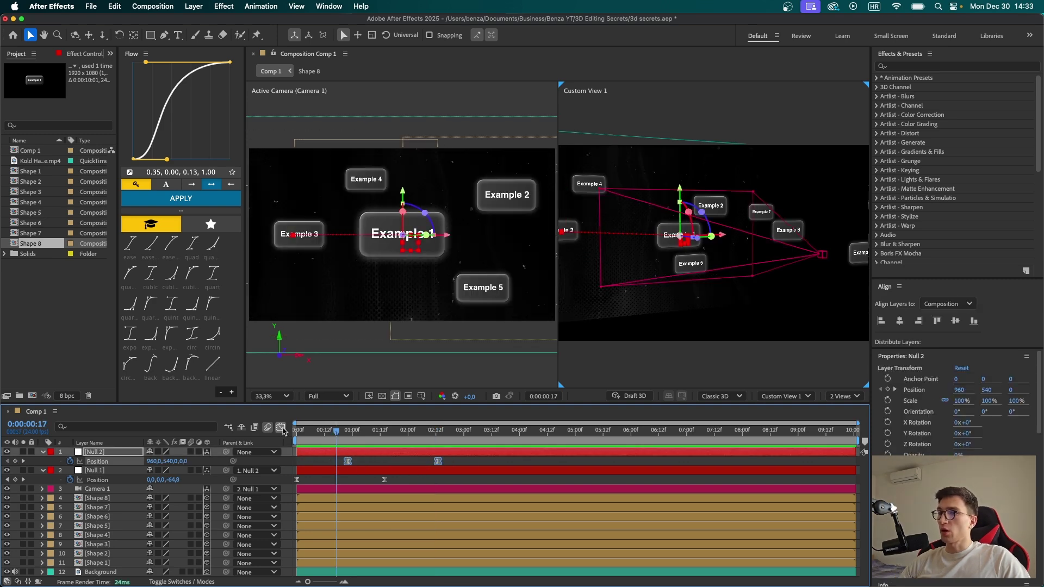
pyautogui.click(281, 428)
pyautogui.scroll(-2, 517, 512)
pyautogui.moveTo(363, 549); pyautogui.dragTo(386, 551)
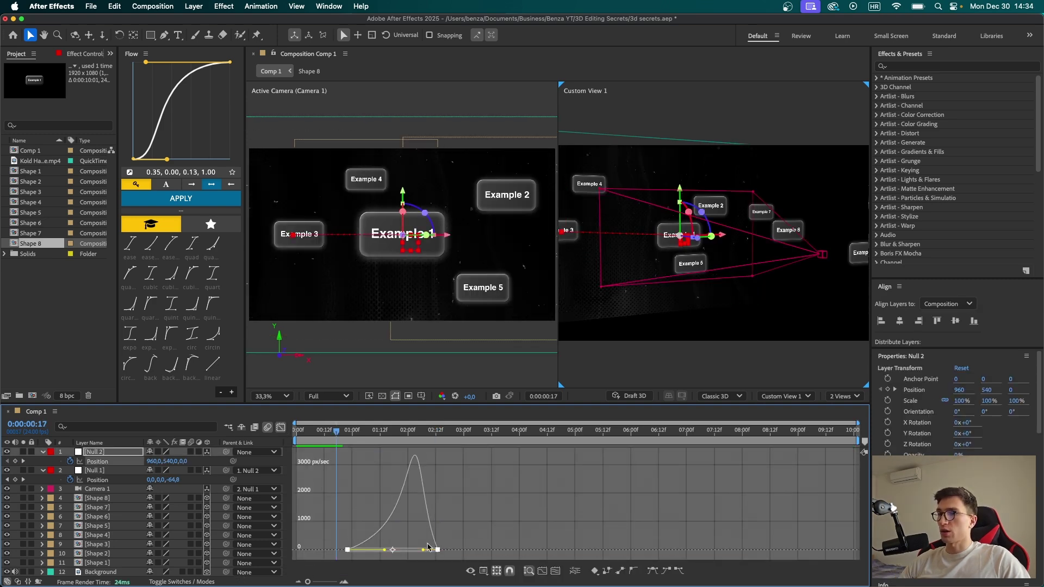
pyautogui.click(484, 520)
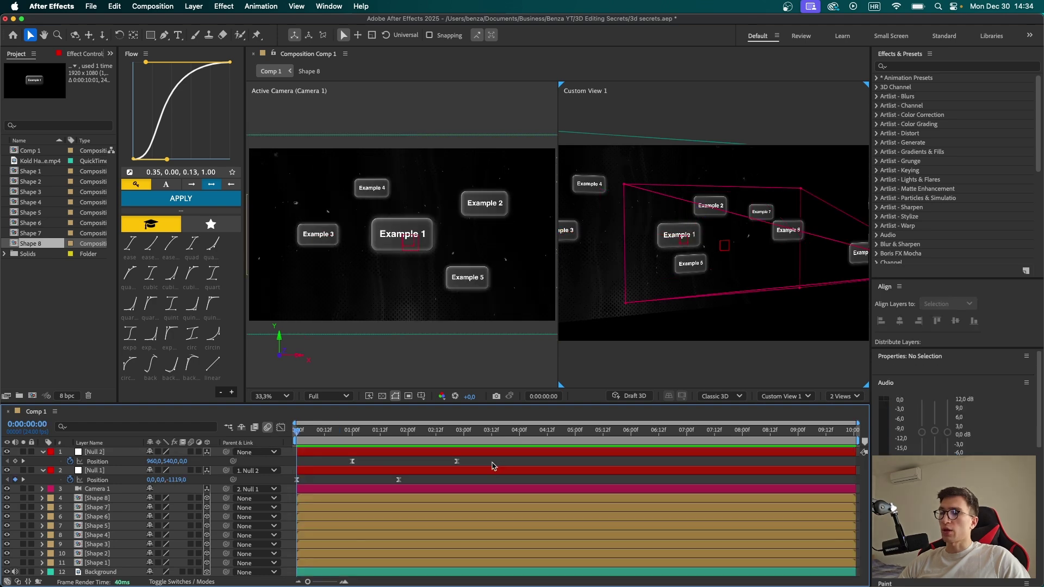
# Step: Preview the overlapping camera moves driven by Null 1 and Null 2
pyautogui.moveTo(496, 464); pyautogui.dragTo(352, 460)
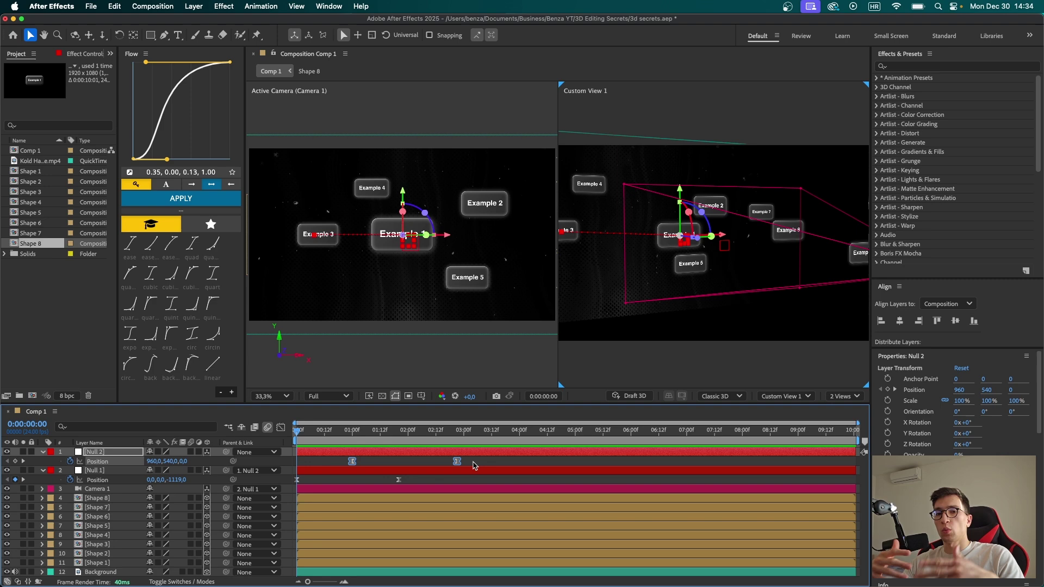
pyautogui.press('space')
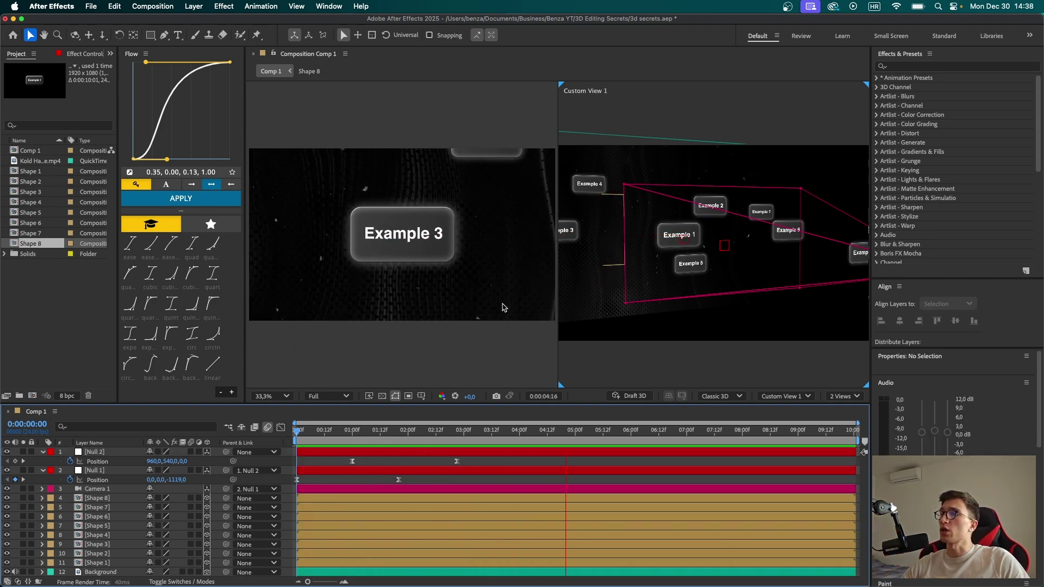
pyautogui.press('space')
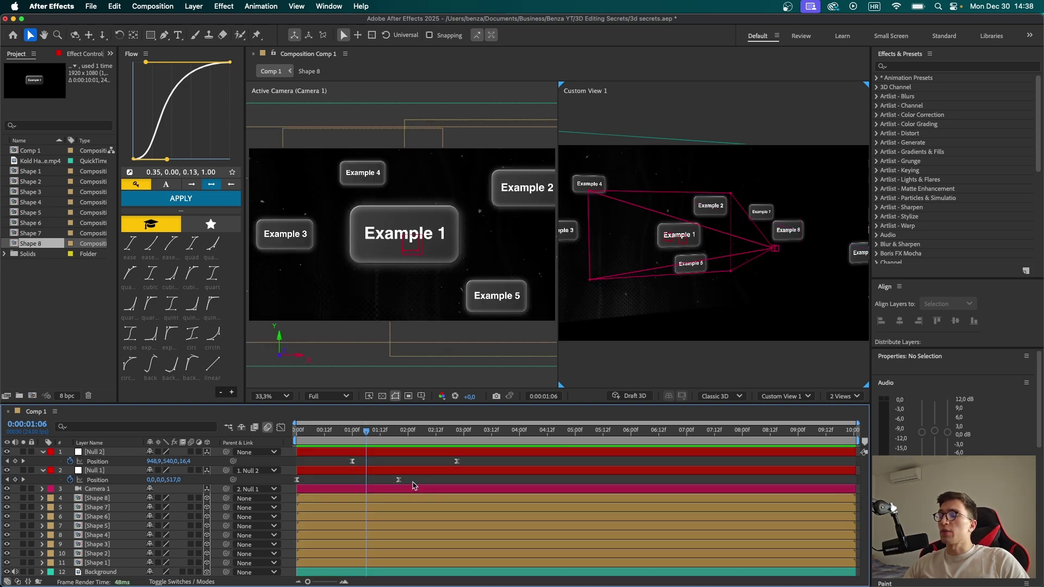
# Step: Try moving the camera to Example 3 with a third Null 1 position keyframe at 03:03 and Null 2 shifted later, and preview it
pyautogui.click(95, 452)
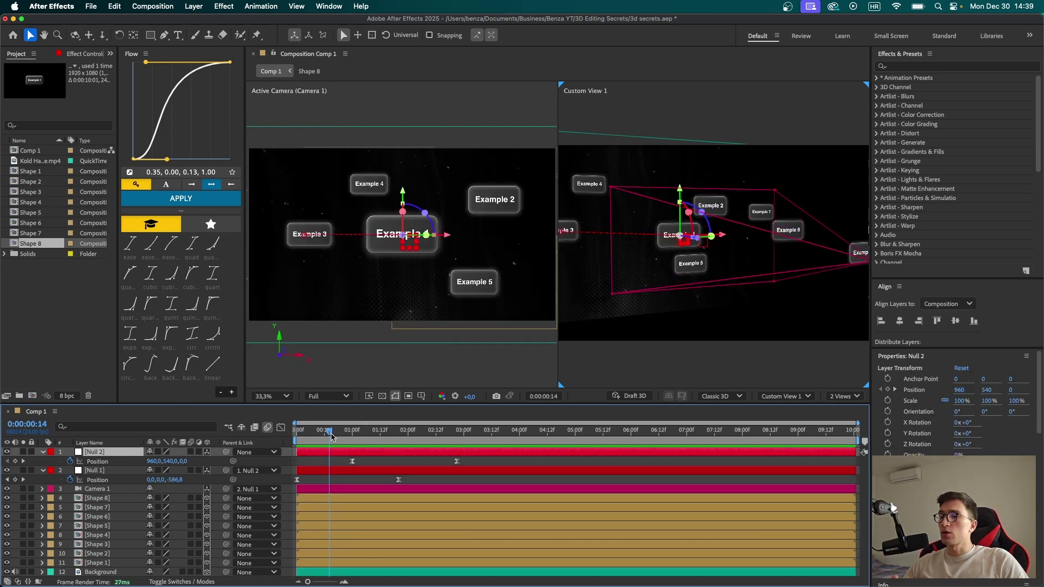
pyautogui.moveTo(328, 433); pyautogui.dragTo(422, 446)
pyautogui.moveTo(314, 453); pyautogui.dragTo(534, 460)
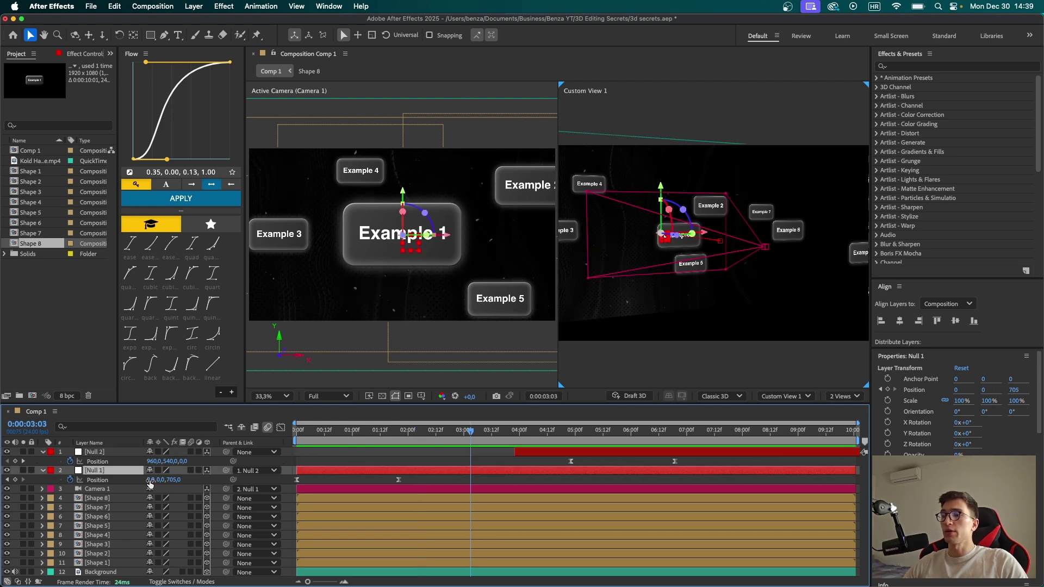
pyautogui.moveTo(150, 482); pyautogui.dragTo(147, 481)
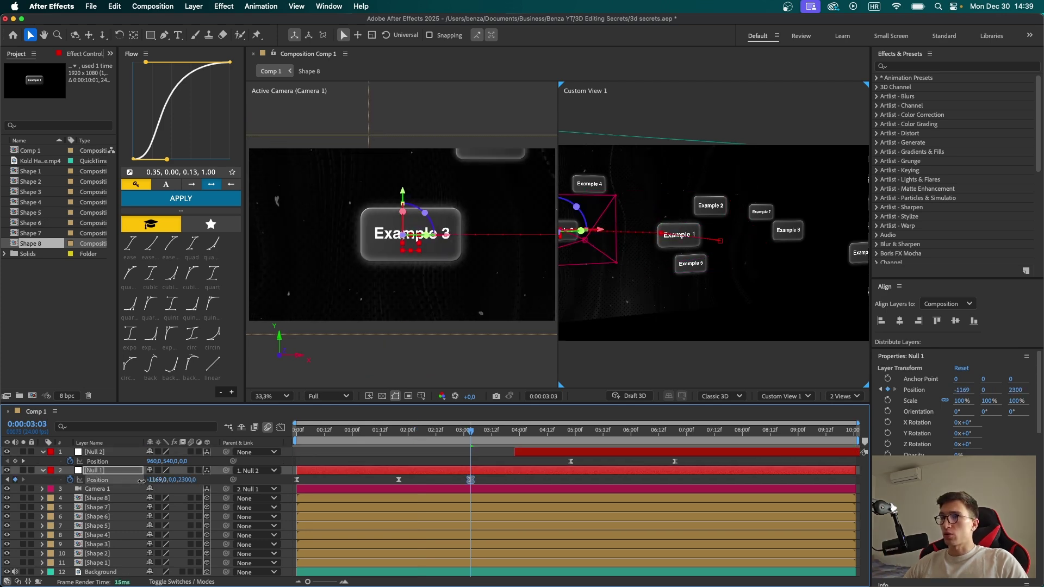
pyautogui.moveTo(142, 481); pyautogui.dragTo(148, 481)
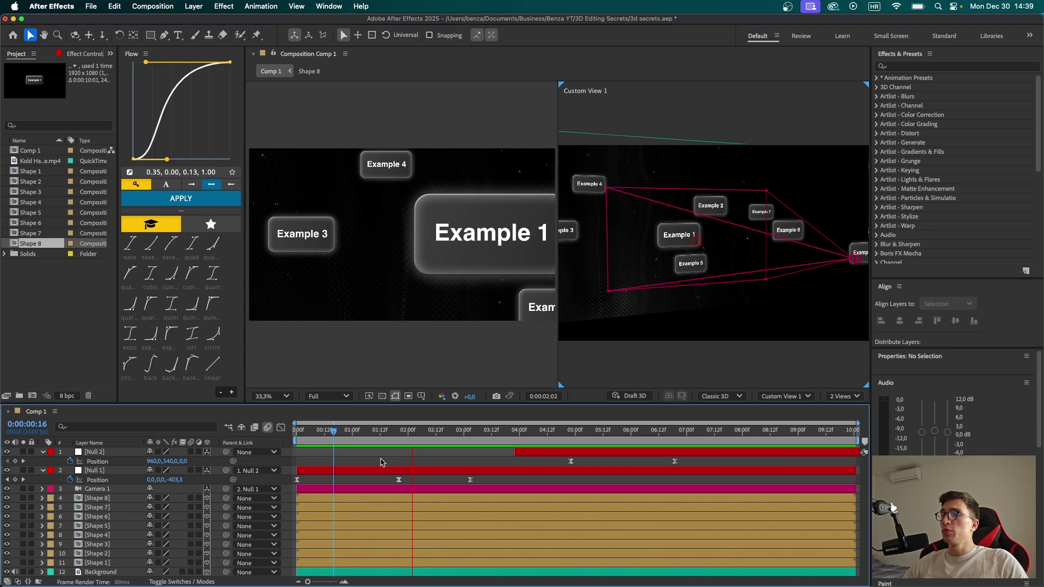
pyautogui.press('space')
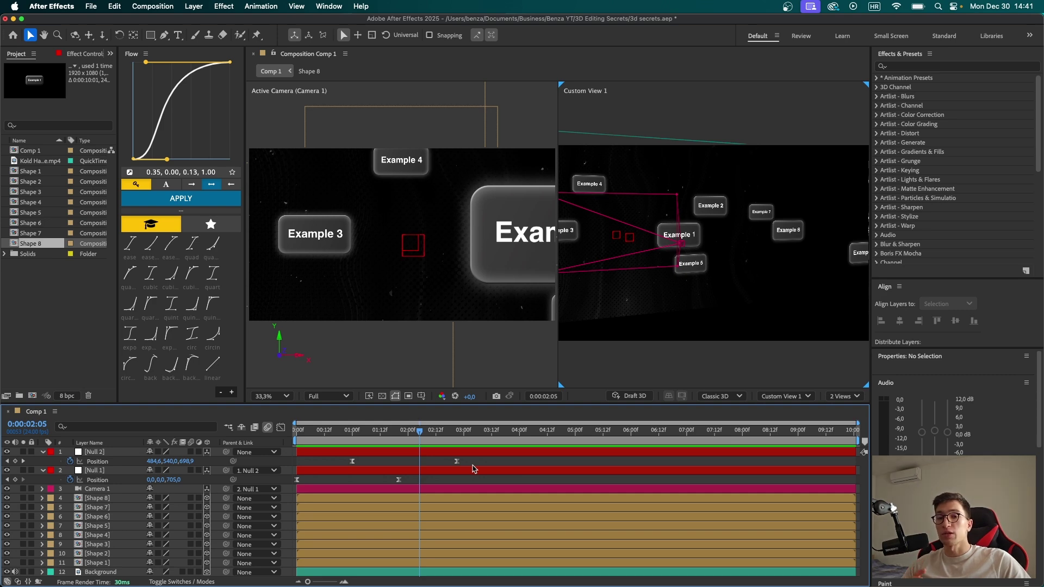
# Step: Preview the two-null camera animation from the first frame through the stop at Example 3
pyautogui.press('Home')
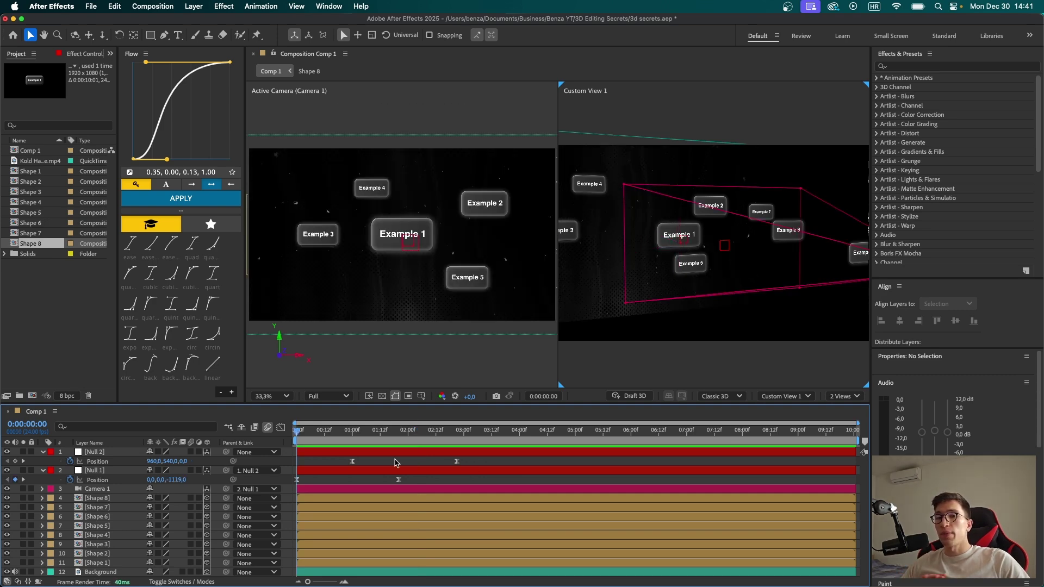
pyautogui.press('space')
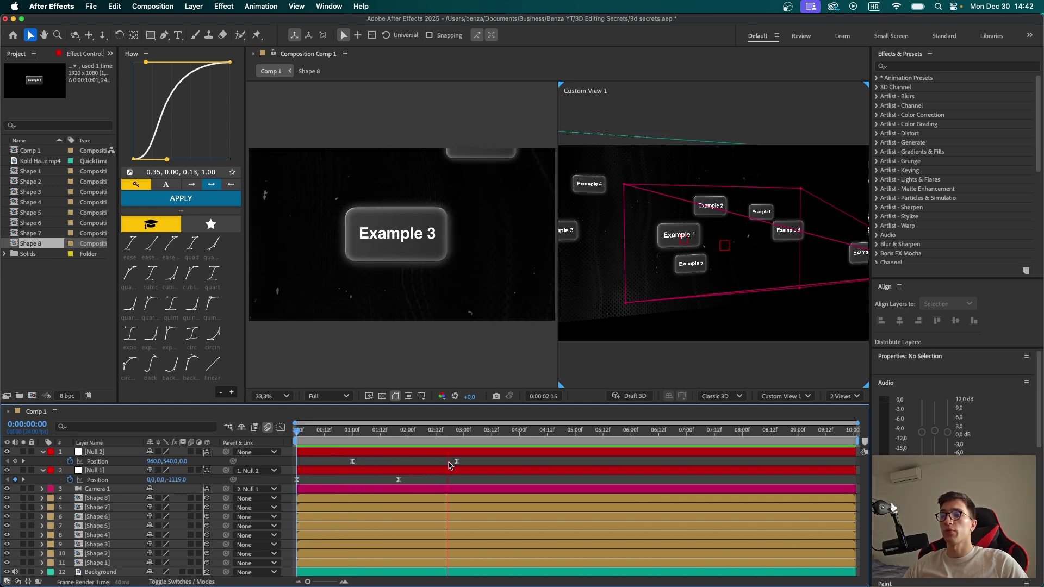
pyautogui.press('space')
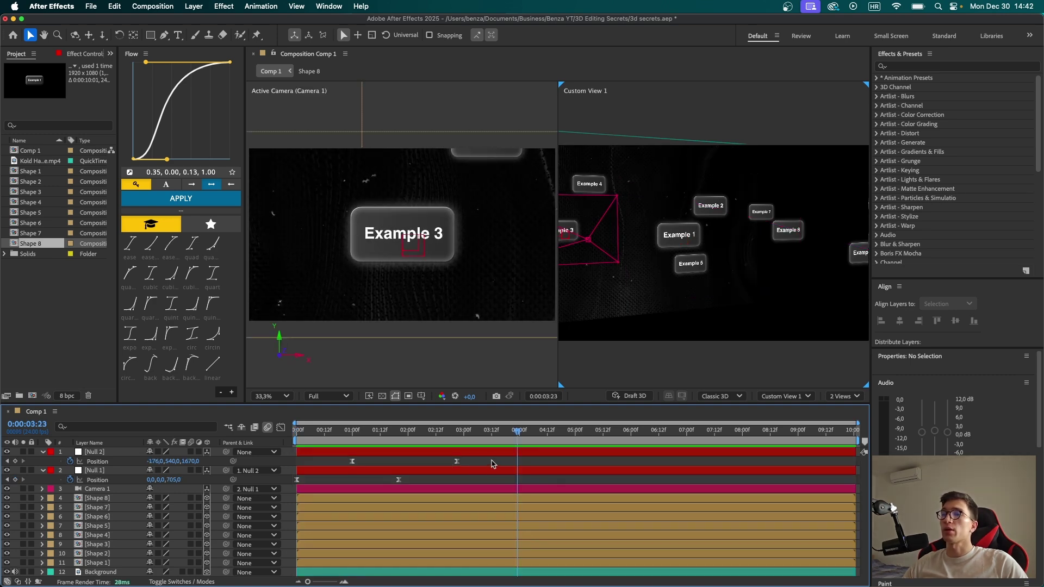
# Step: Duplicate Null 2 without its position keyframes and parent the original Null 2 to the duplicate
pyautogui.click(478, 461)
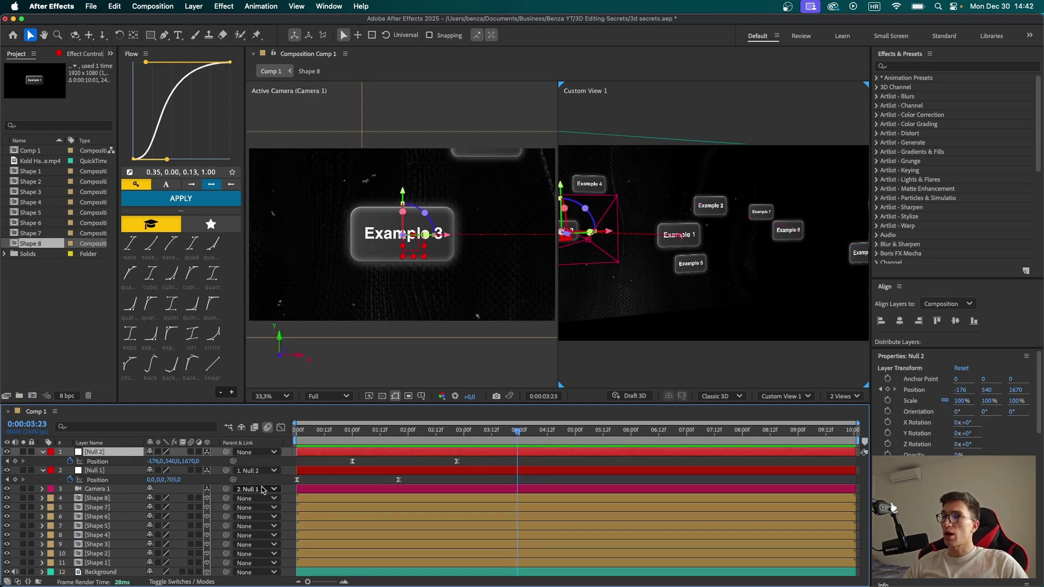
pyautogui.hotkey('ctrl', 'd')
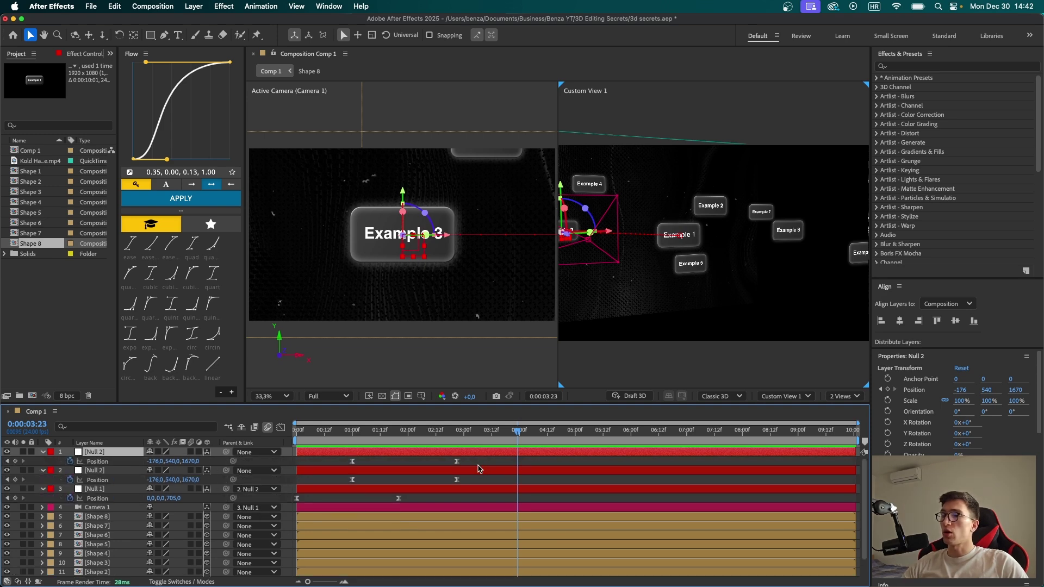
pyautogui.moveTo(491, 466); pyautogui.dragTo(295, 456)
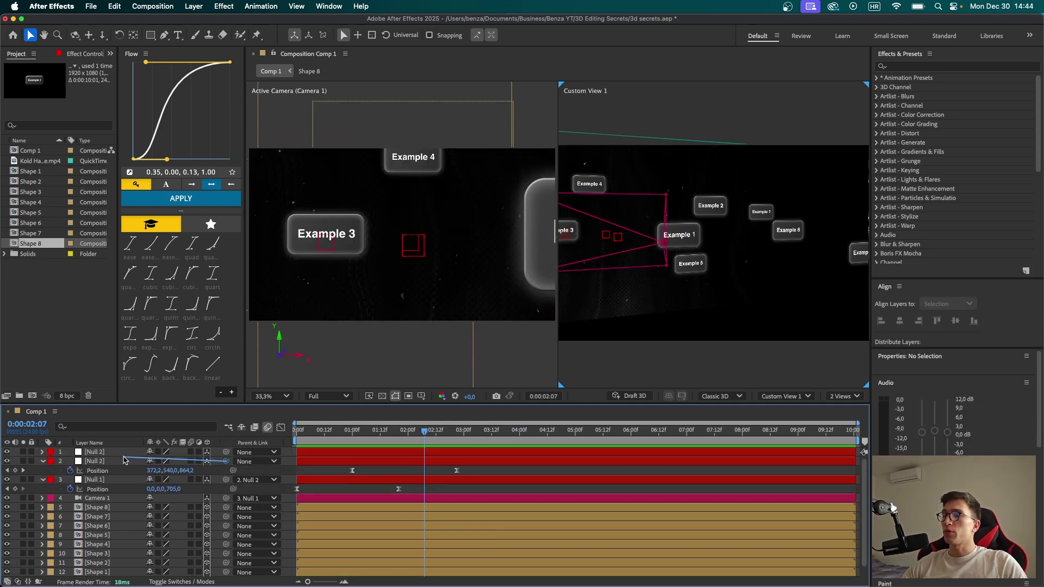
pyautogui.moveTo(124, 461); pyautogui.dragTo(98, 452)
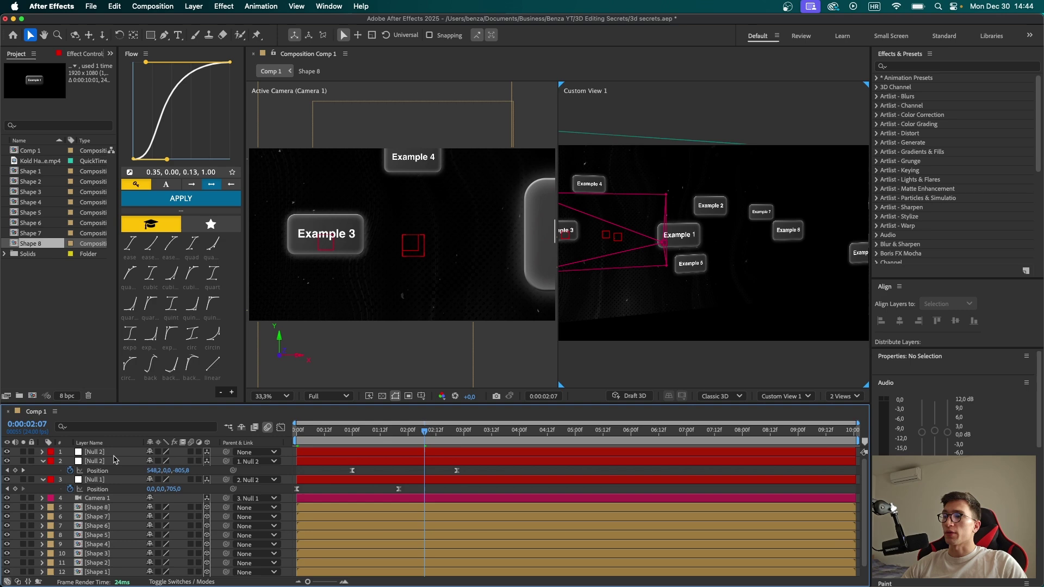
# Step: Keyframe the top Null 2's position at 02:07, set X to 2848 at 04:05 to reach Example 6, and reposition that card in depth
pyautogui.press('p')
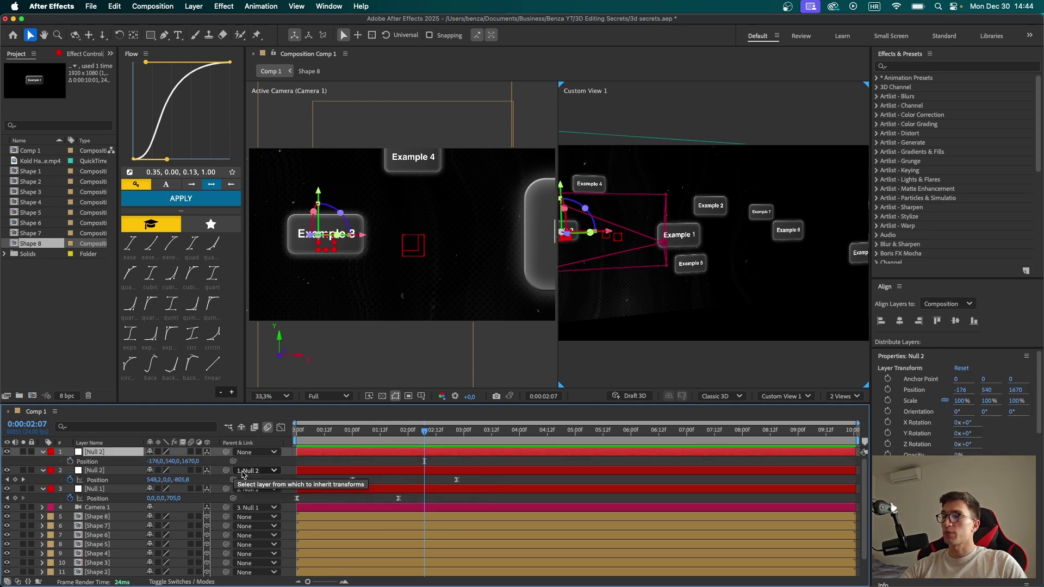
pyautogui.click(71, 461)
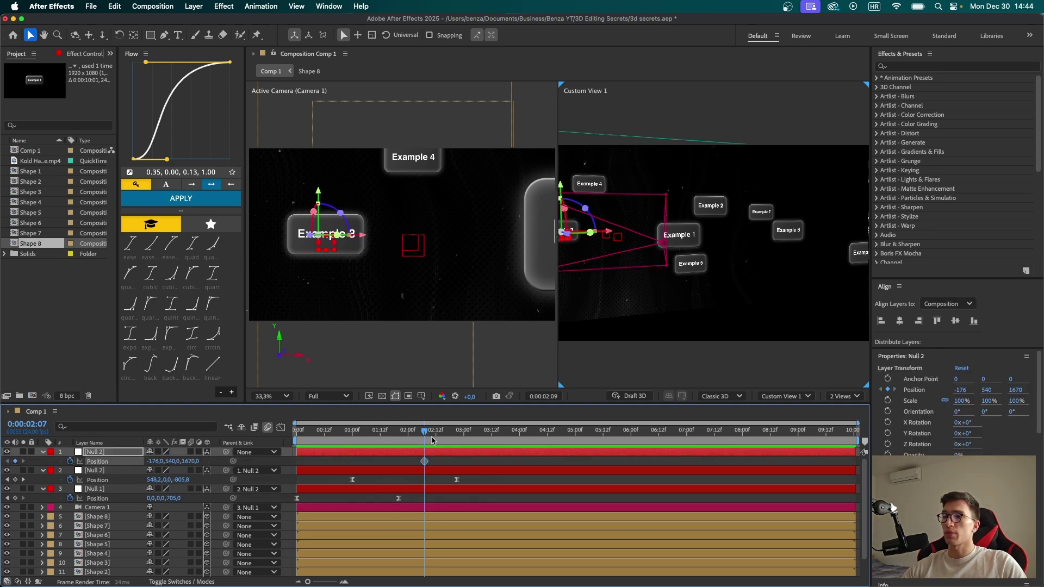
pyautogui.moveTo(432, 438); pyautogui.dragTo(532, 438)
pyautogui.moveTo(153, 461); pyautogui.dragTo(296, 462)
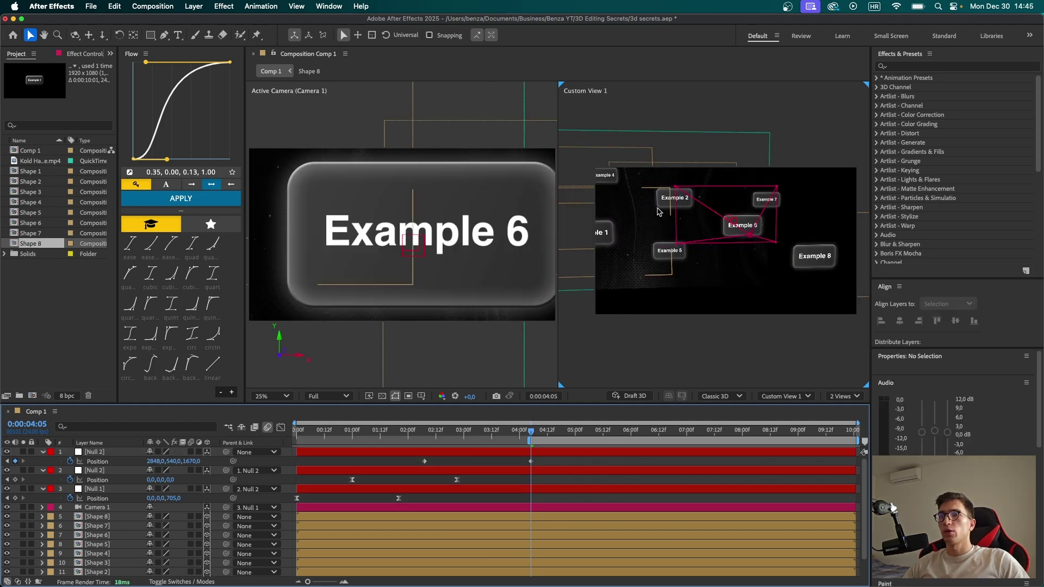
pyautogui.scroll(2, 713, 234)
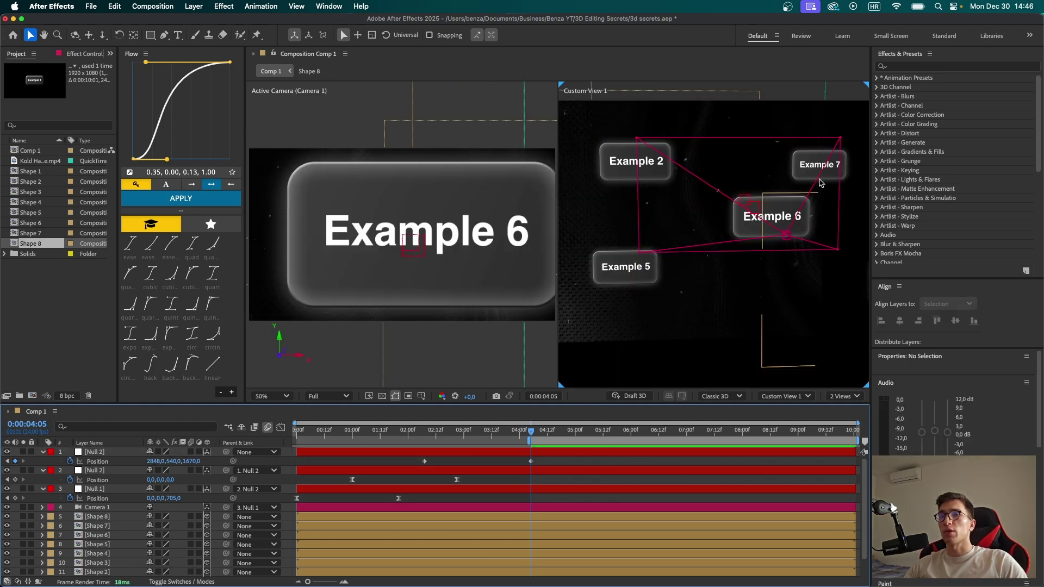
pyautogui.moveTo(788, 241)
pyautogui.mouseDown()
pyautogui.moveTo(775, 228)
pyautogui.moveTo(786, 219)
pyautogui.moveTo(779, 225)
pyautogui.mouseUp()
# Step: Easy ease the top Null 2's position keyframes, spread them farther apart, and shape their speed curve to peak mid-move
pyautogui.moveTo(552, 464); pyautogui.dragTo(411, 462)
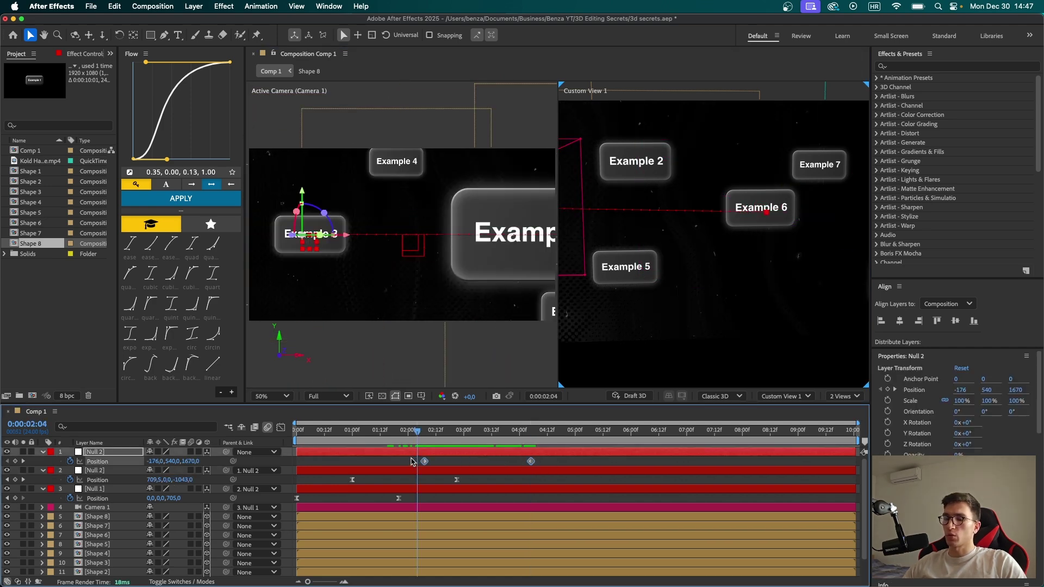
pyautogui.moveTo(556, 465); pyautogui.dragTo(385, 456)
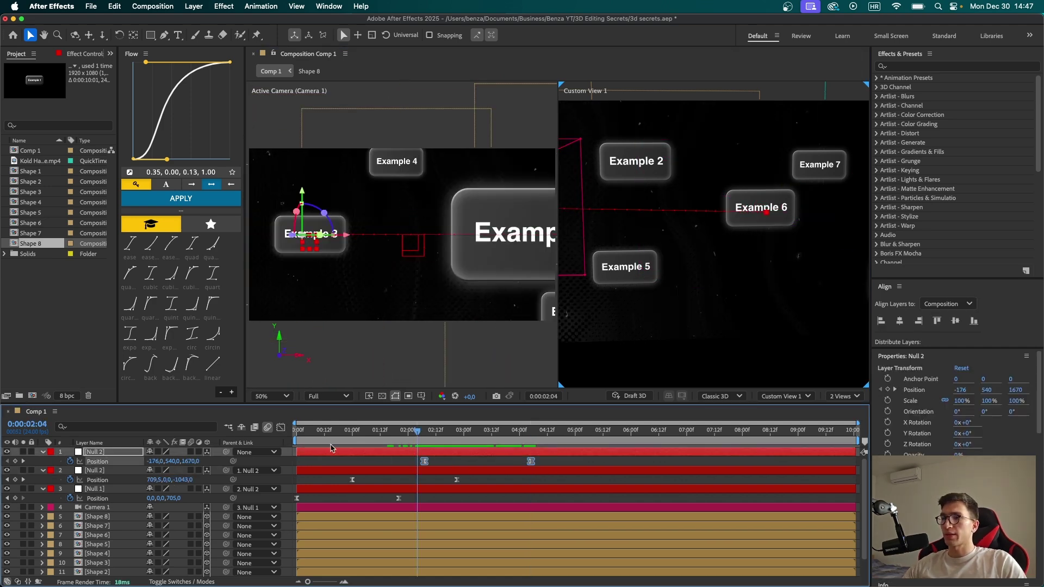
pyautogui.click(281, 429)
pyautogui.moveTo(595, 497); pyautogui.dragTo(381, 561)
pyautogui.moveTo(442, 548); pyautogui.dragTo(465, 550)
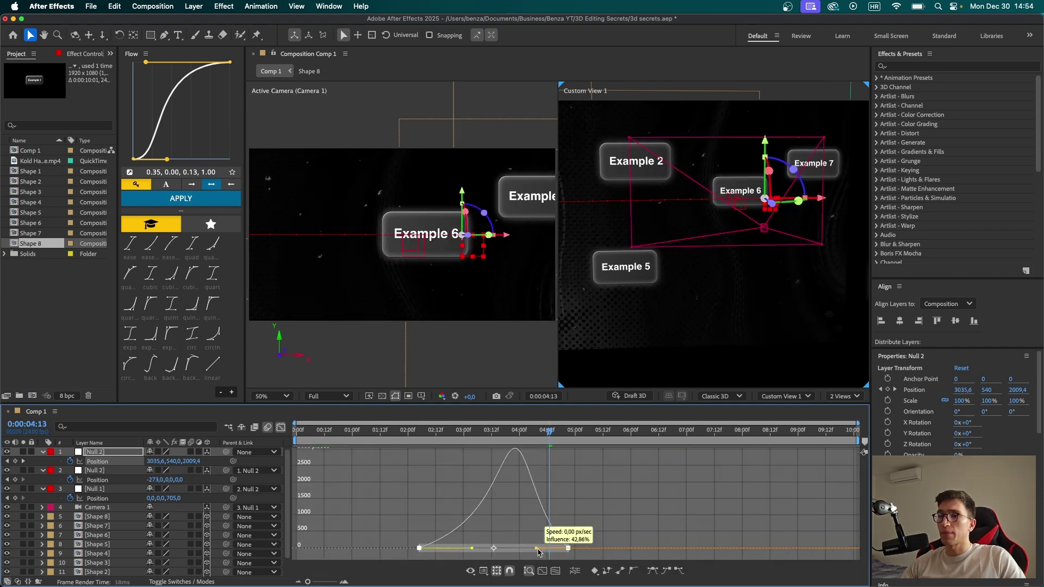
pyautogui.moveTo(542, 549); pyautogui.dragTo(535, 550)
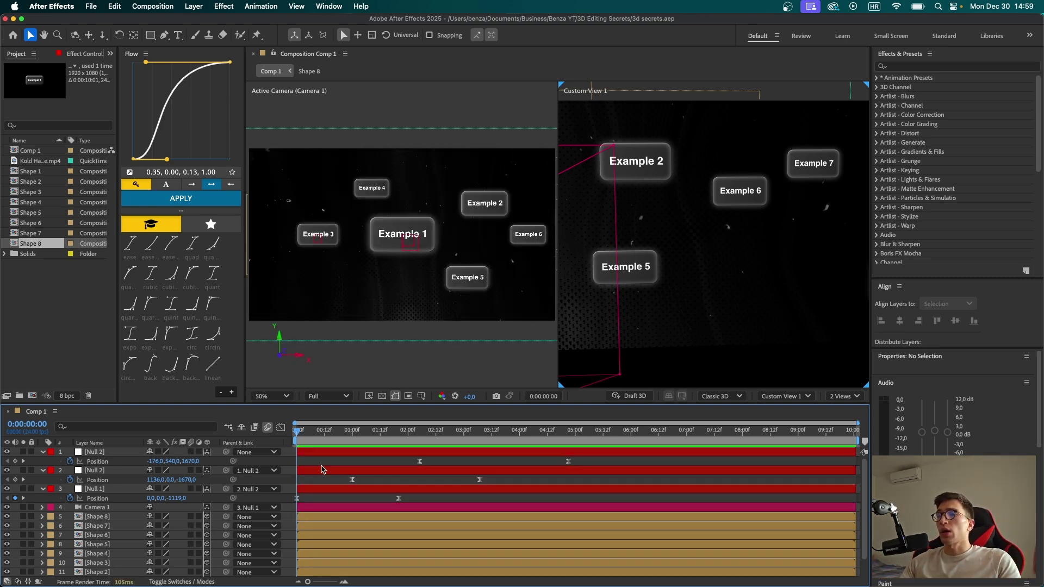
# Step: Turn on motion blur for the Shape 1 to Shape 8 layers and preview the camera animation
pyautogui.scroll(-2, 182, 494)
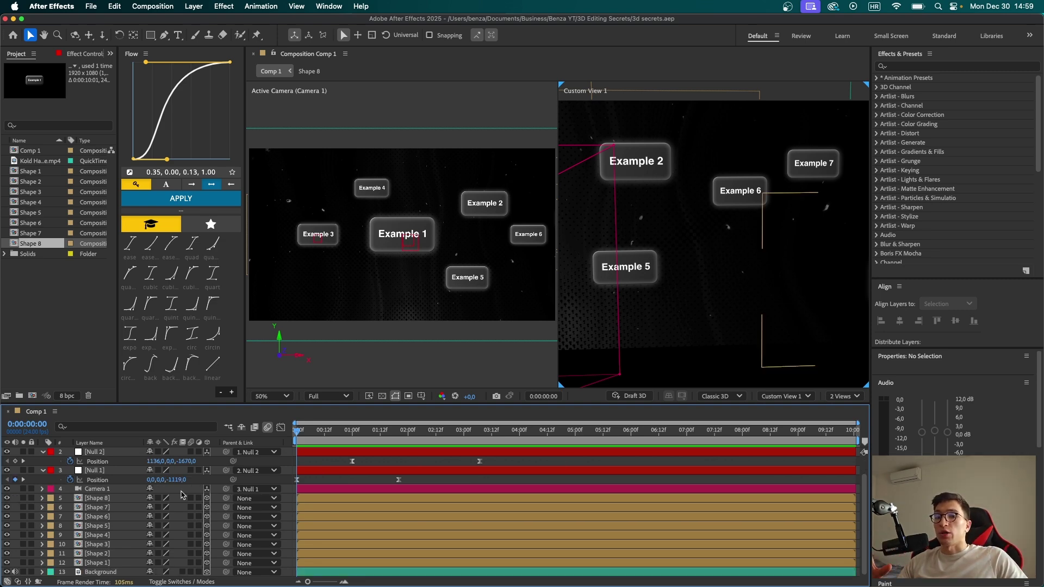
pyautogui.moveTo(190, 498); pyautogui.dragTo(193, 512)
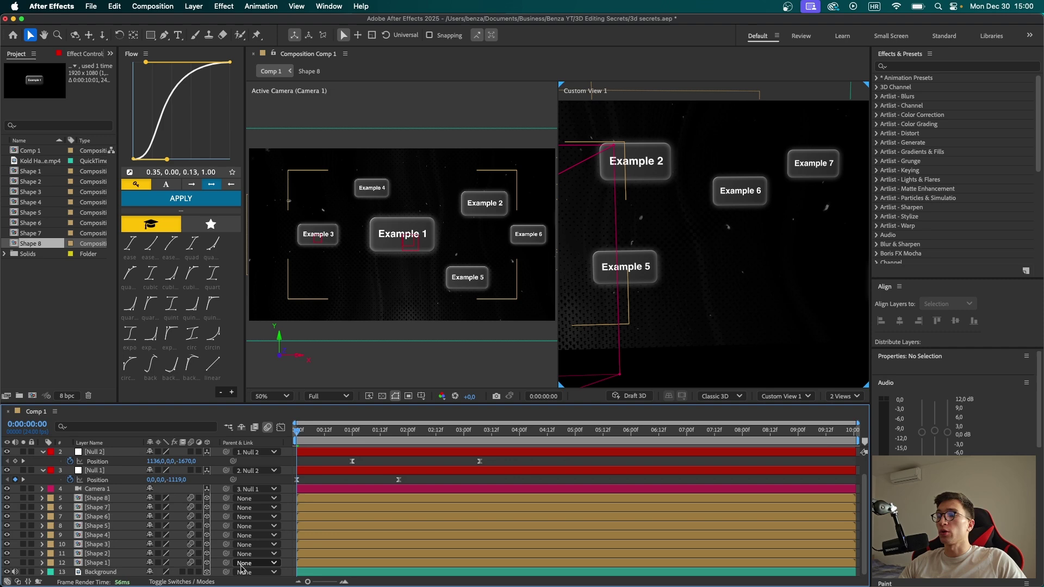
pyautogui.scroll(1, 438, 477)
pyautogui.press('space')
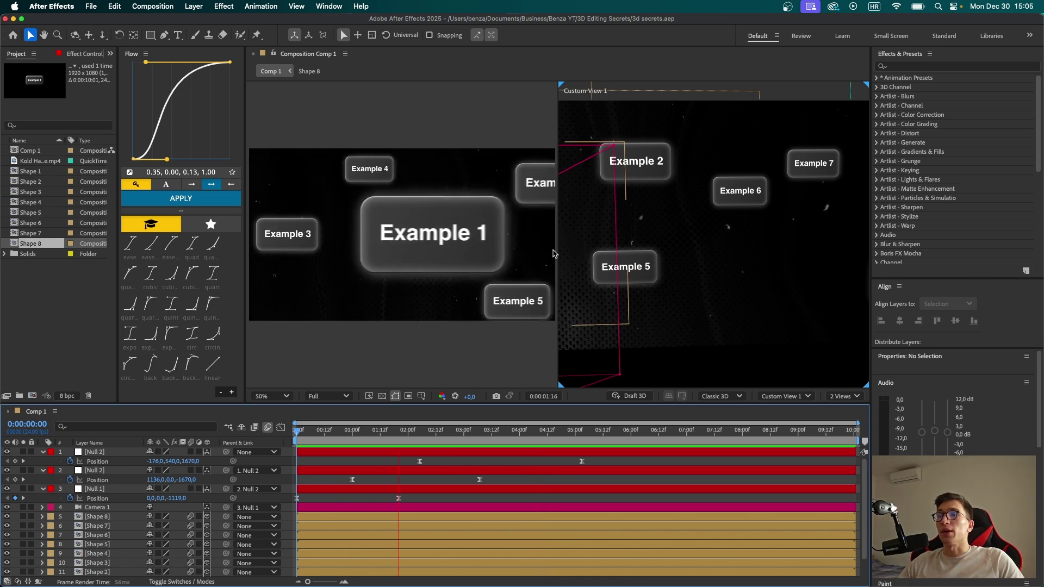
pyautogui.press('space')
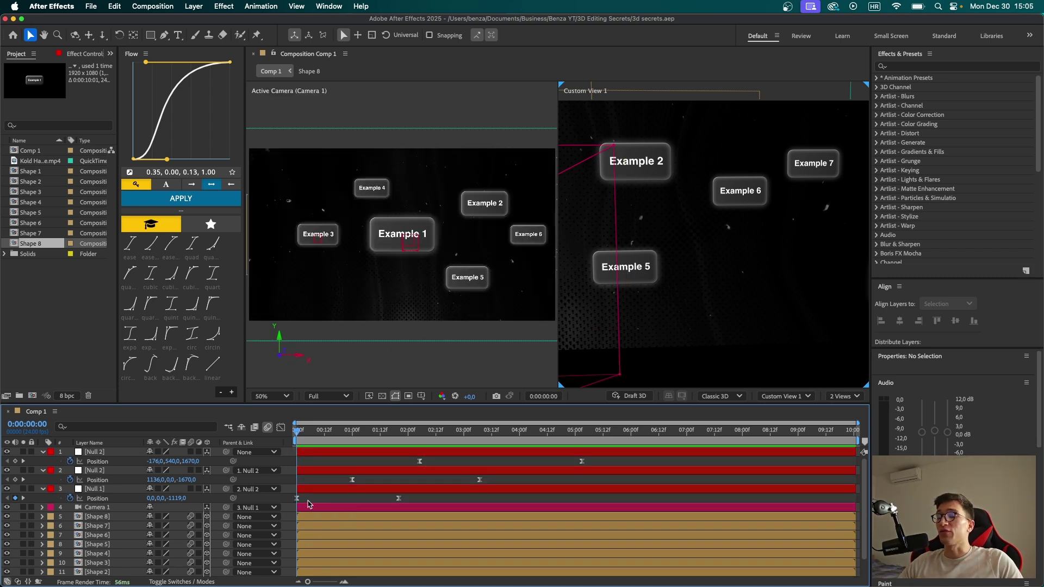
# Step: Keyframe Null 1's Z Rotation from 8° at the first frame to 0° at its second position keyframe
pyautogui.click(93, 489)
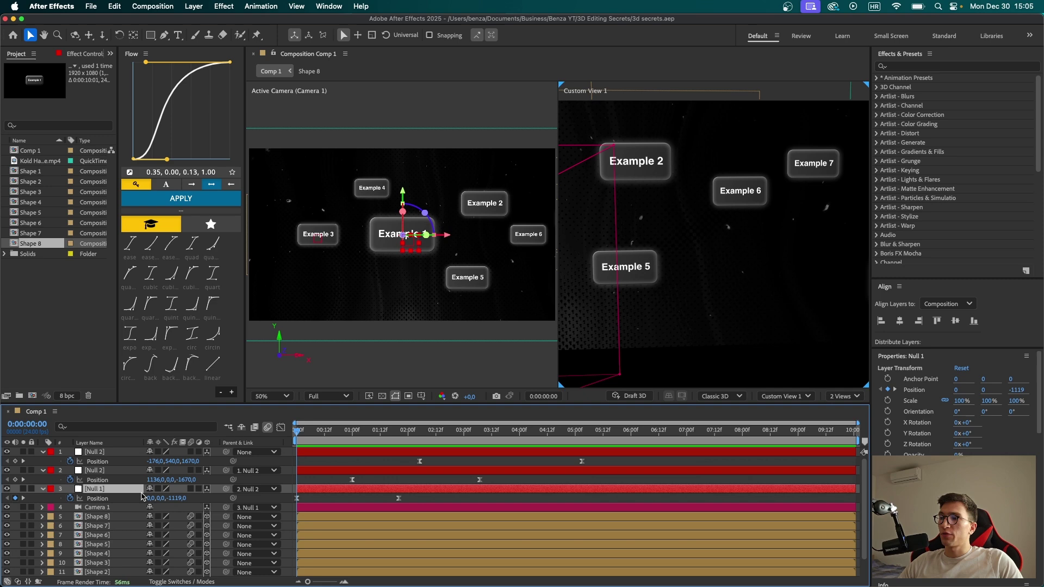
pyautogui.press('r')
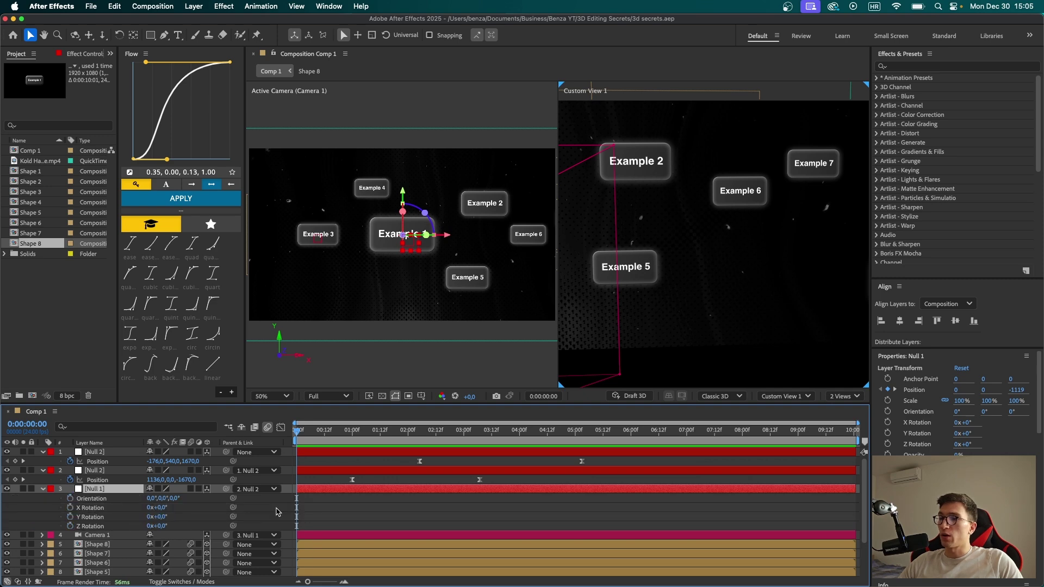
pyautogui.click(70, 526)
pyautogui.press('u')
pyautogui.press('super+shift+a')
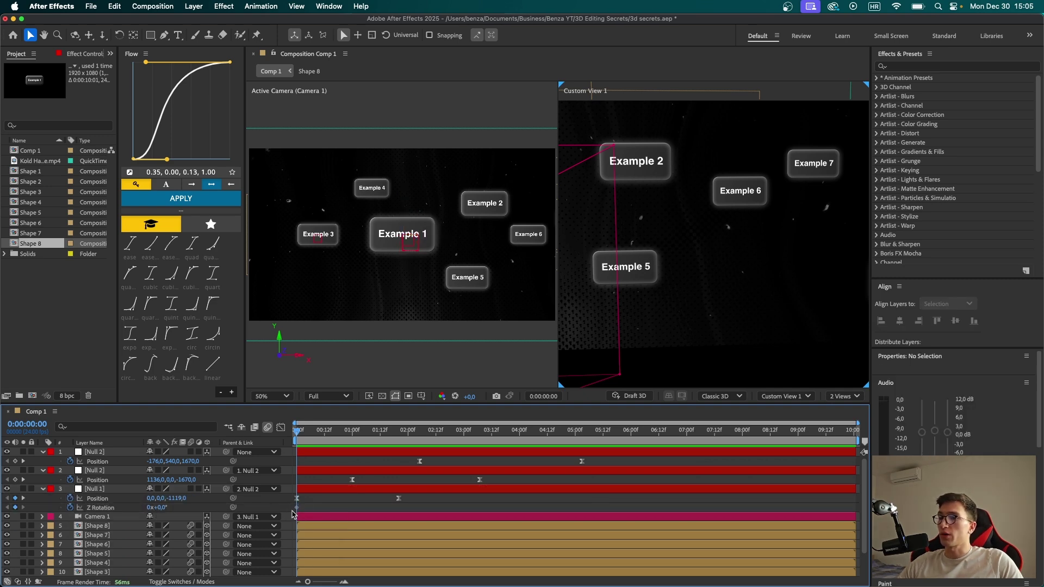
pyautogui.moveTo(297, 507); pyautogui.dragTo(352, 508)
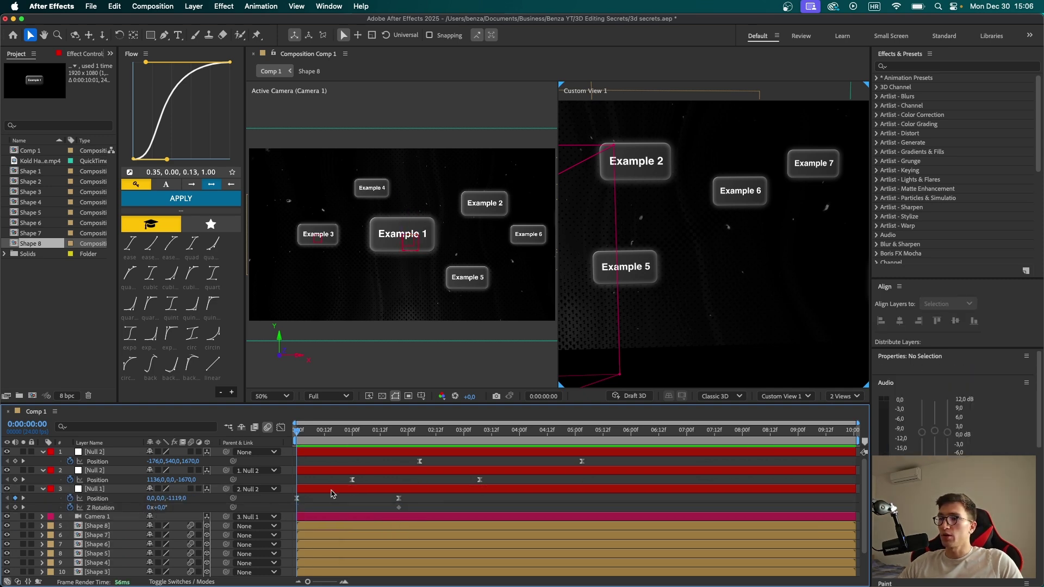
pyautogui.moveTo(159, 508); pyautogui.dragTo(169, 509)
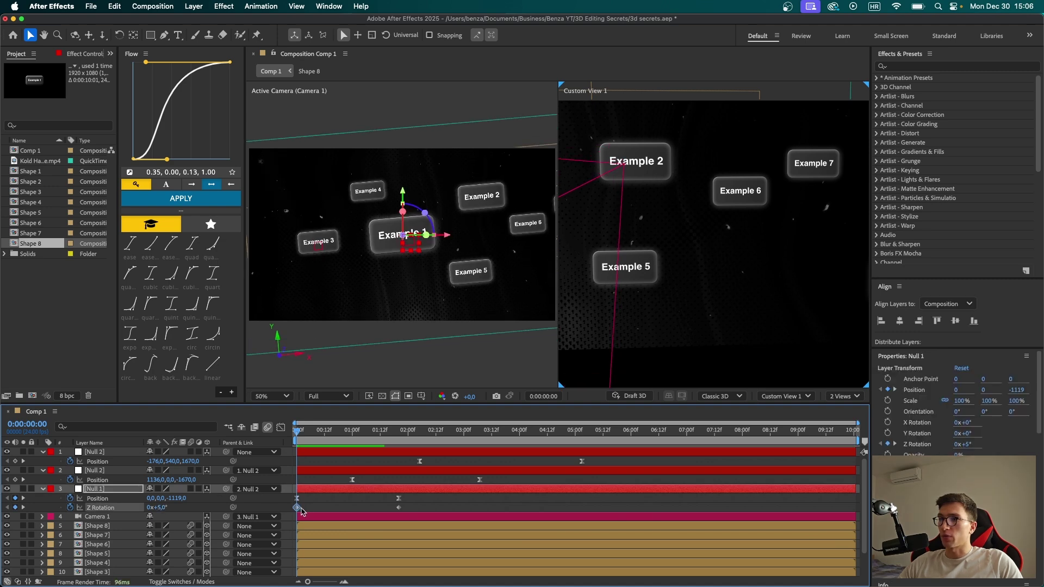
pyautogui.press('super+shift+a')
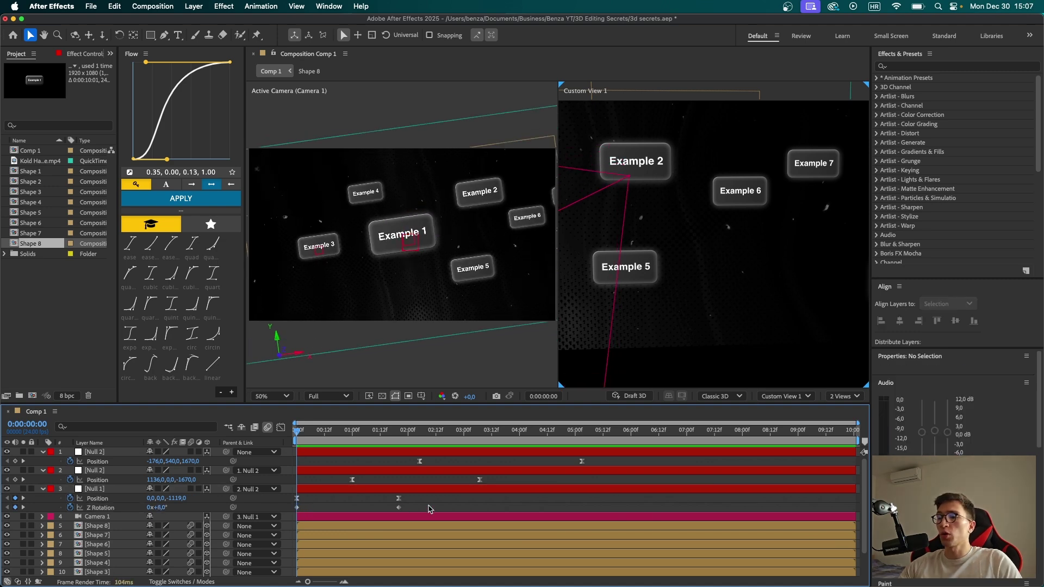
# Step: Read the easing of Null 1's position keyframes with Flow, apply that 0.43, 0.00, 0.33, 1.00 curve to its Z Rotation keyframes, and preview it
pyautogui.click(427, 498)
pyautogui.click(281, 427)
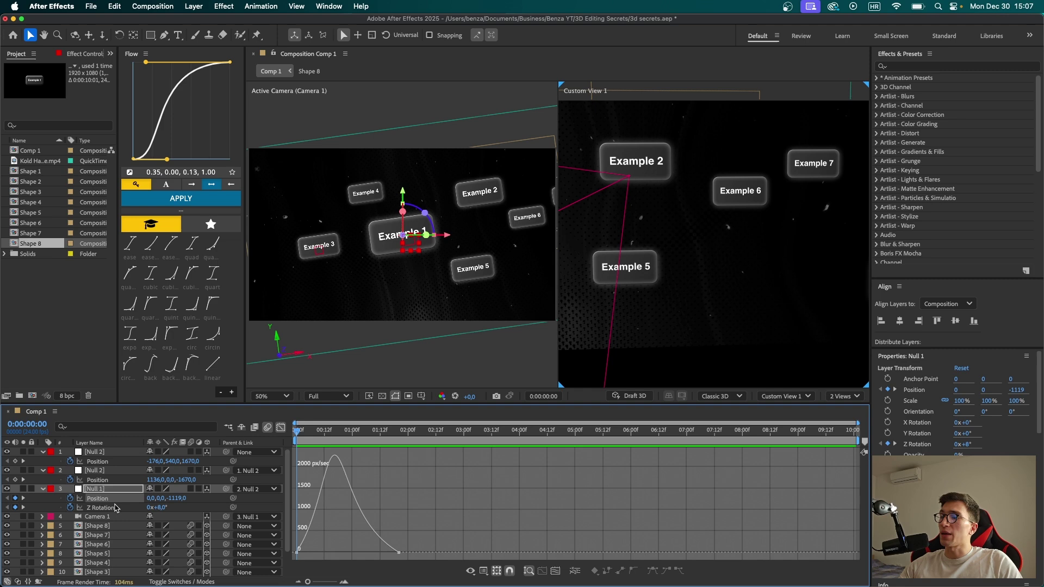
pyautogui.hotkey('shift', 'F3')
pyautogui.moveTo(437, 511); pyautogui.dragTo(290, 514)
pyautogui.click(444, 501)
pyautogui.moveTo(439, 509); pyautogui.dragTo(278, 493)
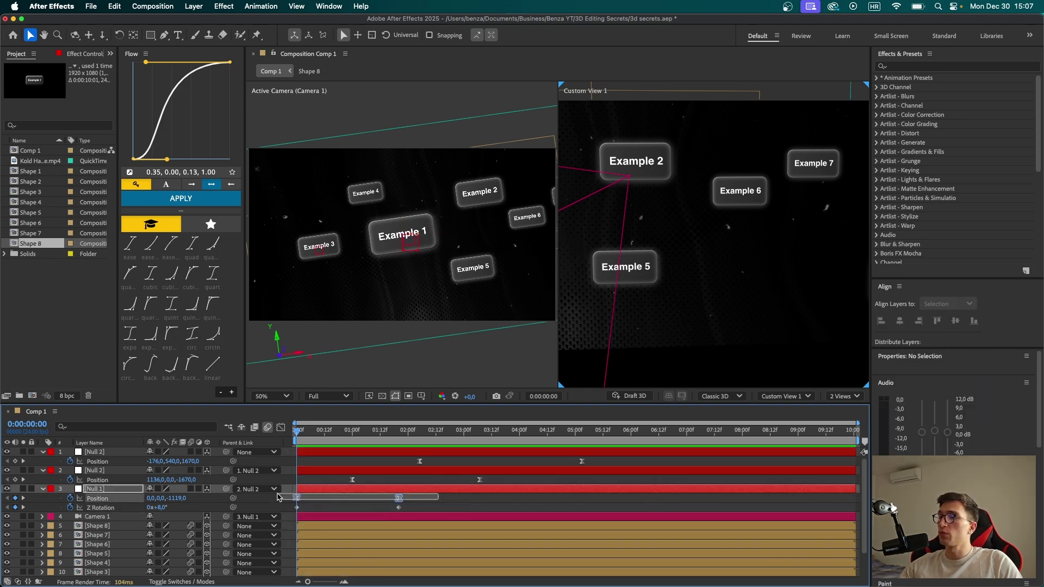
pyautogui.click(130, 172)
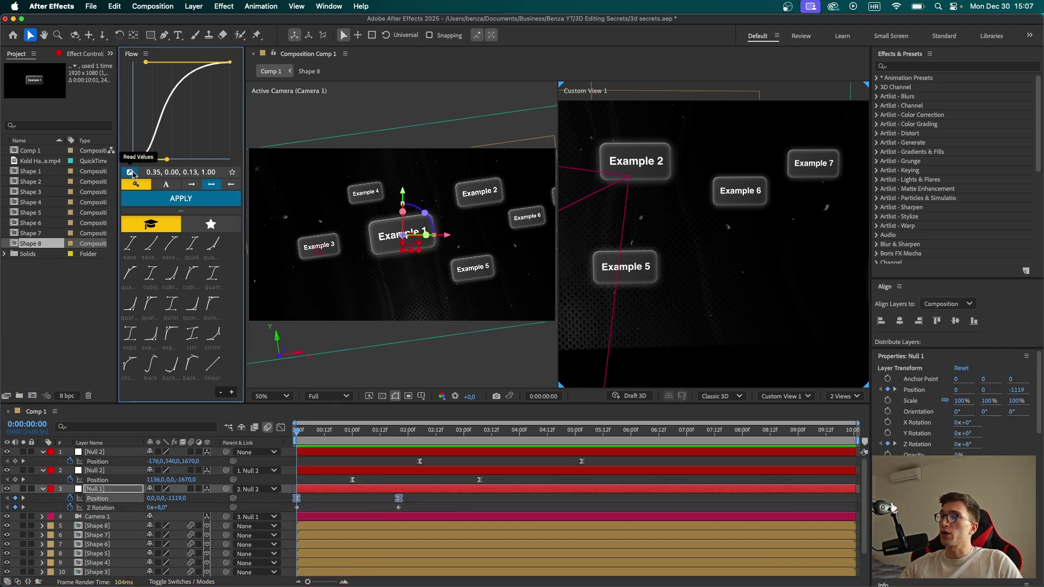
pyautogui.moveTo(423, 507); pyautogui.dragTo(368, 510)
pyautogui.moveTo(284, 509); pyautogui.dragTo(283, 509)
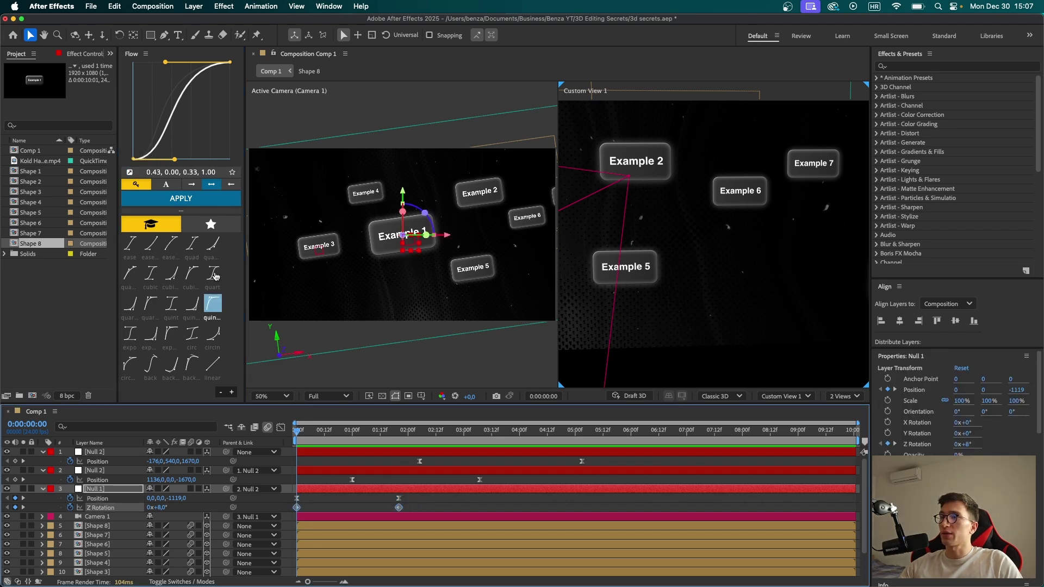
pyautogui.click(204, 202)
pyautogui.click(435, 503)
pyautogui.press('space')
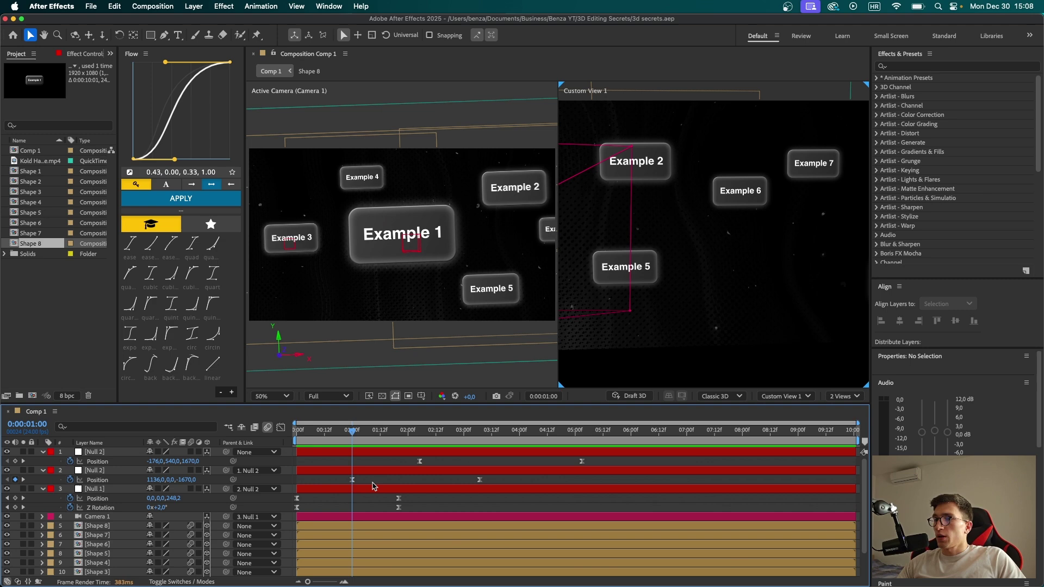
# Step: Keyframe the Z Rotation of the second layer, the parented Null 2, from 0° at 01:00 to -4° at 03:07
pyautogui.click(379, 472)
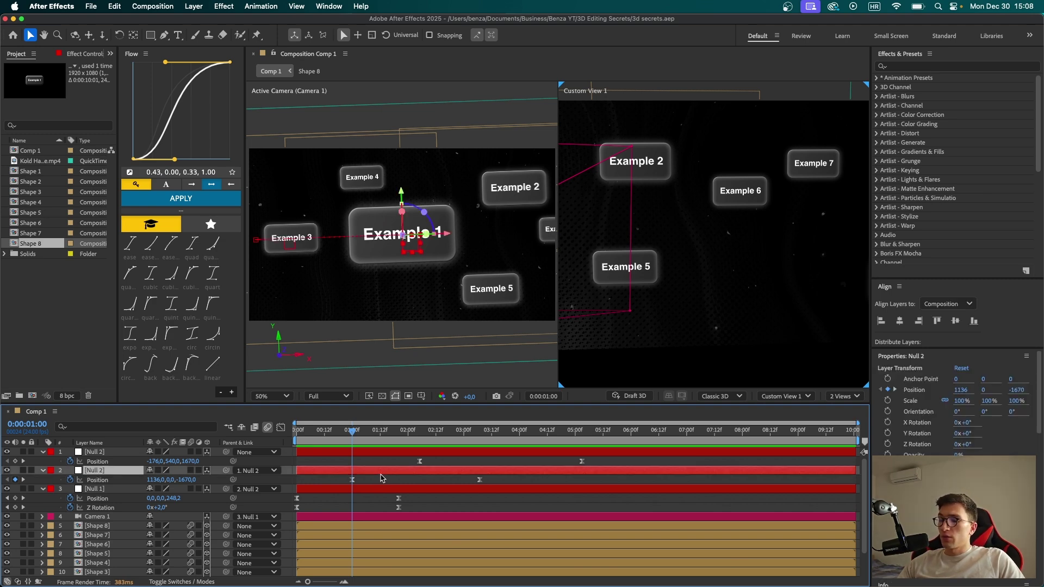
pyautogui.press('r')
pyautogui.click(70, 508)
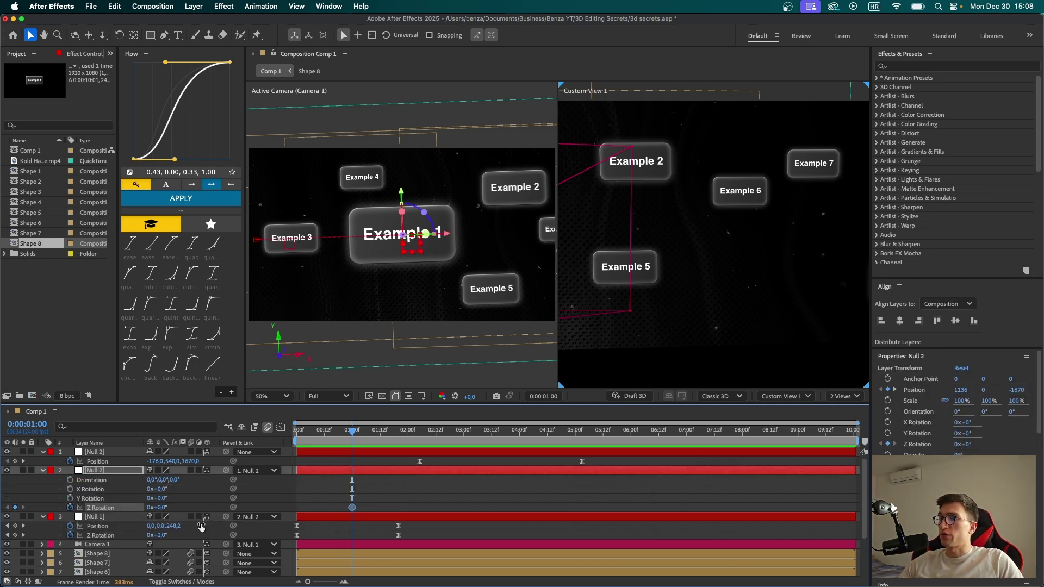
pyautogui.press('u')
pyautogui.click(480, 431)
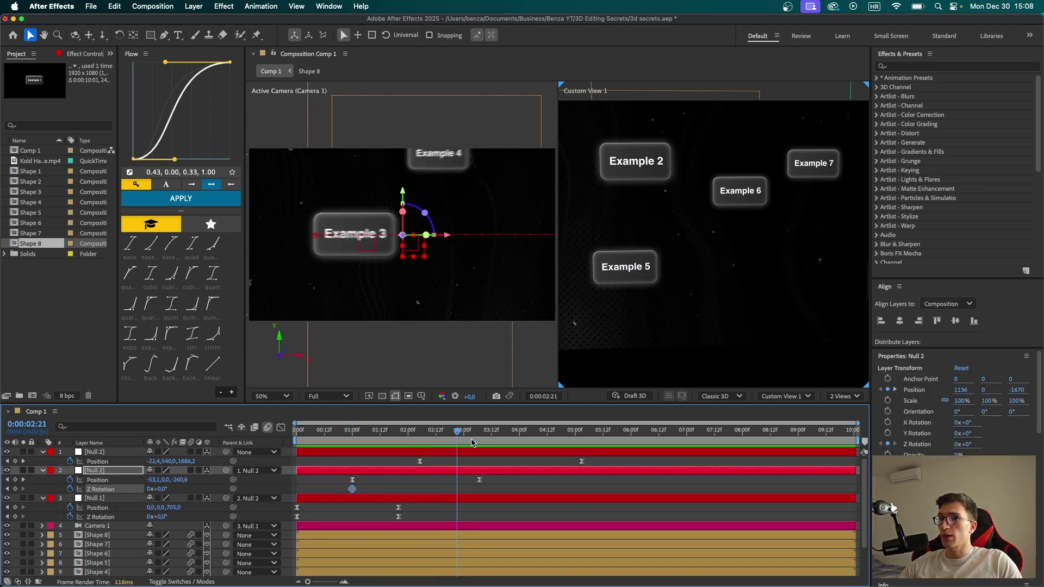
pyautogui.moveTo(163, 489); pyautogui.dragTo(159, 489)
# Step: Copy the parented Null 2's position easing (0.82, 0.00, 0.67, 1.00) onto its Z Rotation keyframes with Flow
pyautogui.click(97, 479)
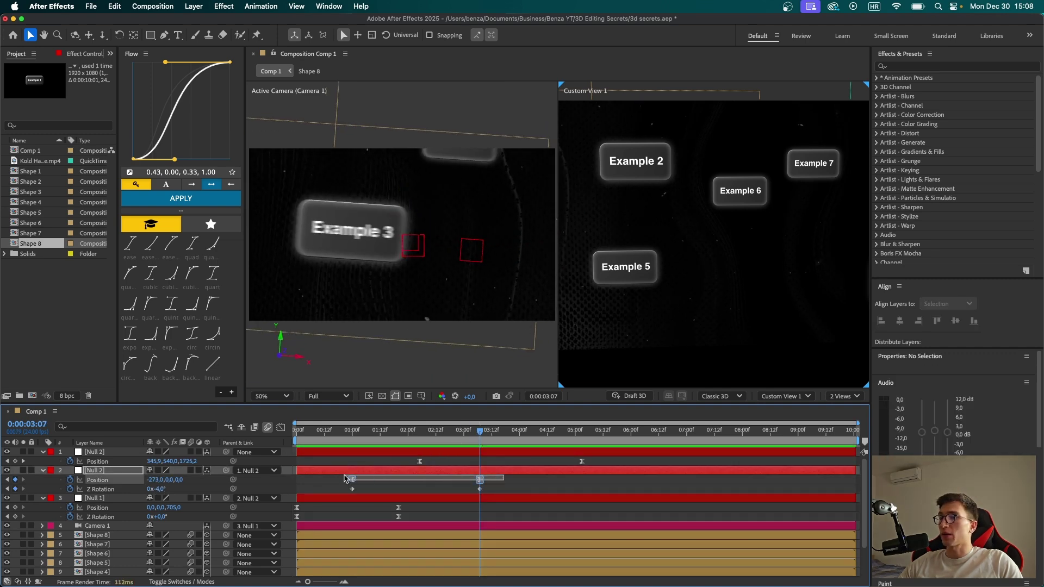
pyautogui.click(130, 172)
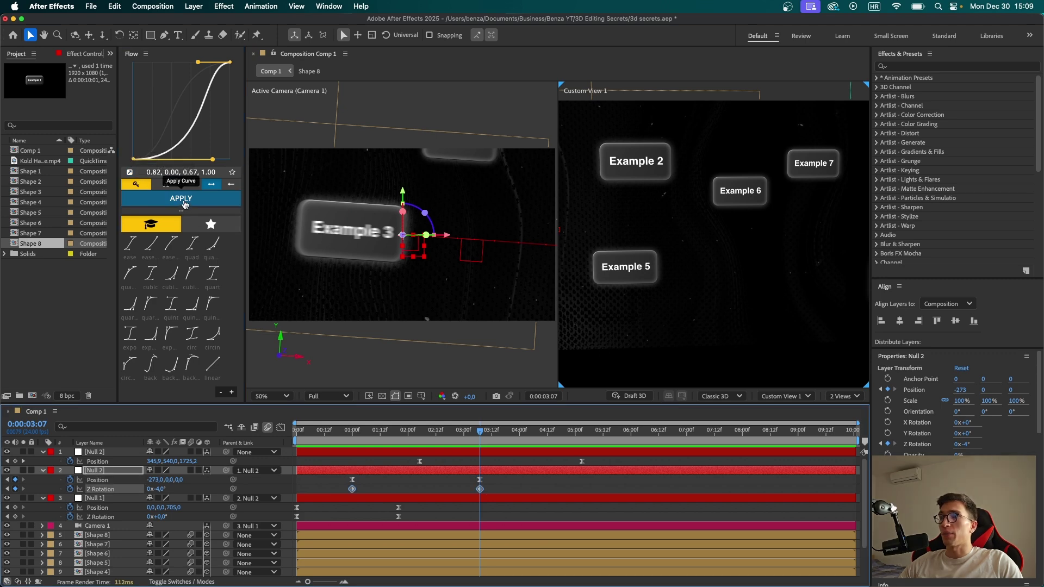
pyautogui.click(184, 205)
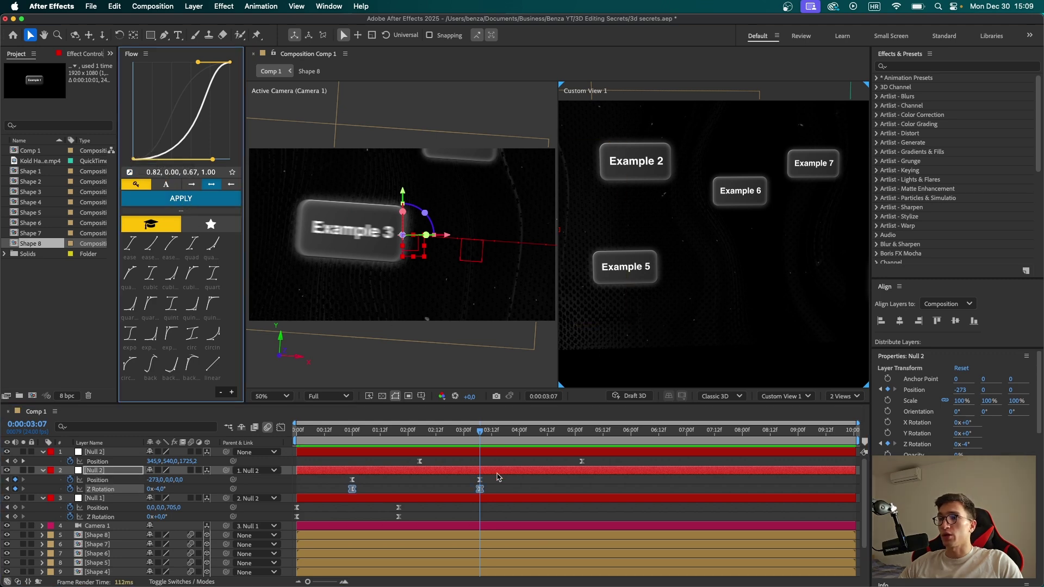
pyautogui.click(504, 491)
# Step: Keyframe the top Null 2's Z Rotation from 0° at 02:05 to 4° at its last position keyframe, eased with Flow curve 0.71, 0.00, 0.40, 1.00
pyautogui.moveTo(479, 432); pyautogui.dragTo(416, 474)
pyautogui.click(106, 453)
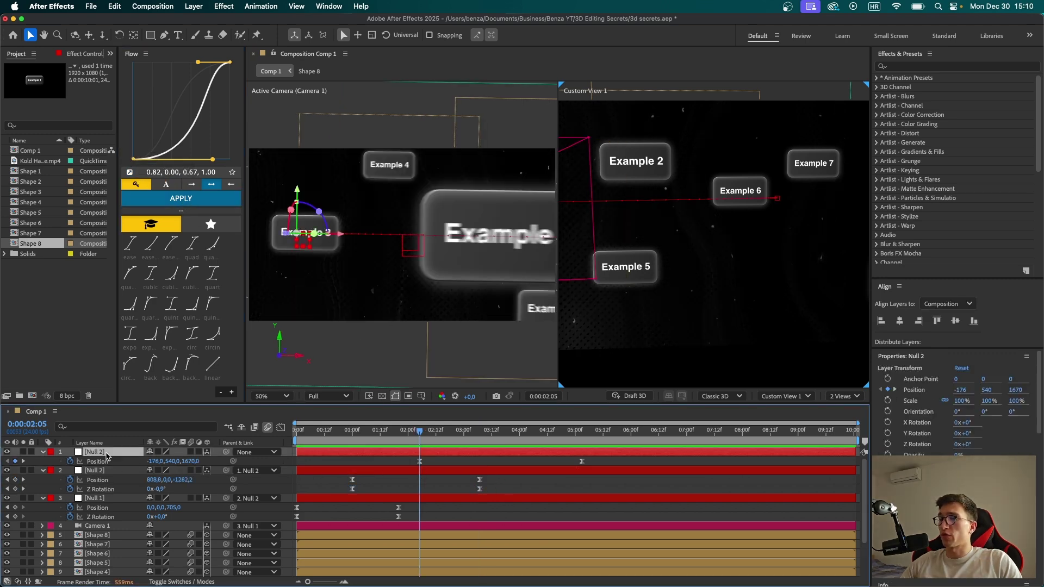
pyautogui.press('r')
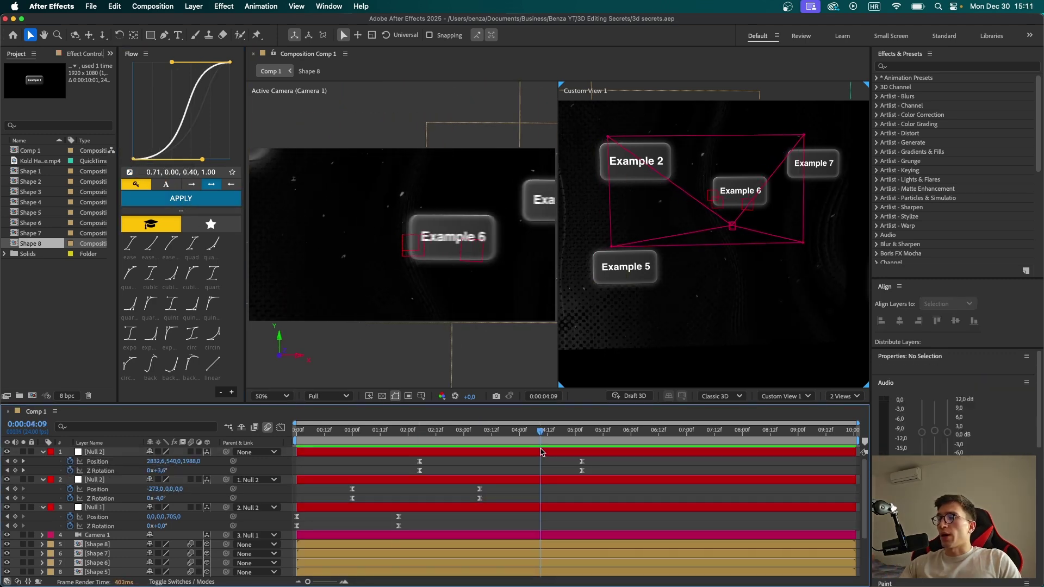
# Step: Keyframe Shape 6's position from Y 1141 up to 540, easing and retiming the keyframes so Example 6 rises in as the camera arrives
pyautogui.moveTo(542, 450); pyautogui.dragTo(555, 447)
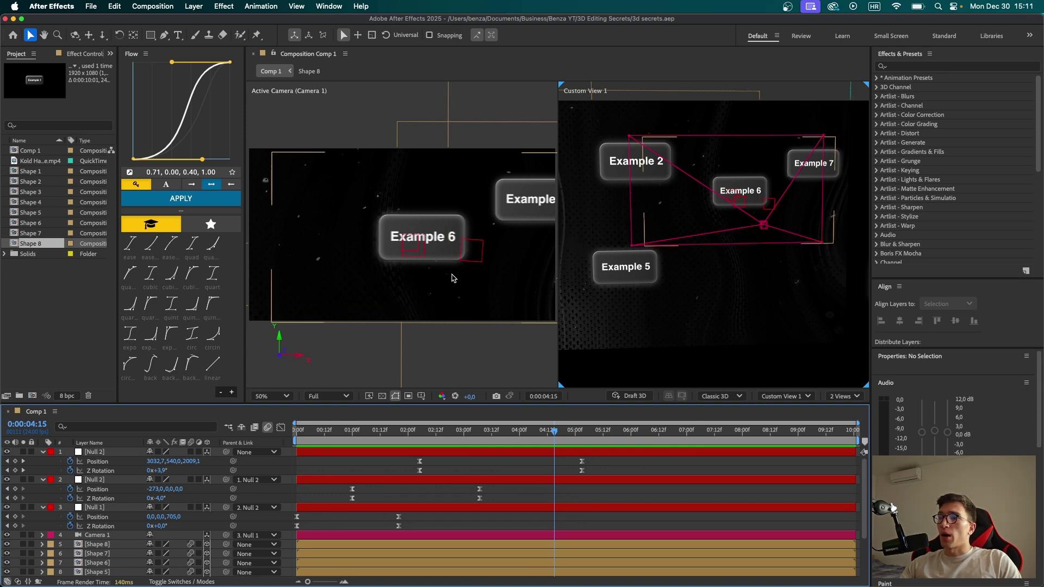
pyautogui.click(129, 564)
pyautogui.press('p')
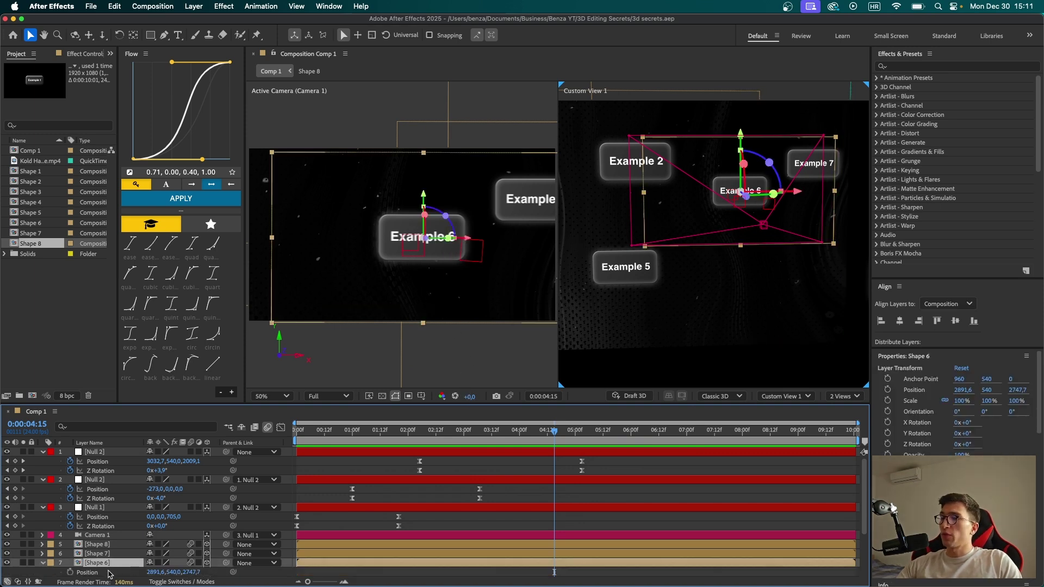
pyautogui.click(71, 567)
pyautogui.moveTo(555, 431); pyautogui.dragTo(536, 431)
pyautogui.moveTo(177, 565); pyautogui.dragTo(504, 565)
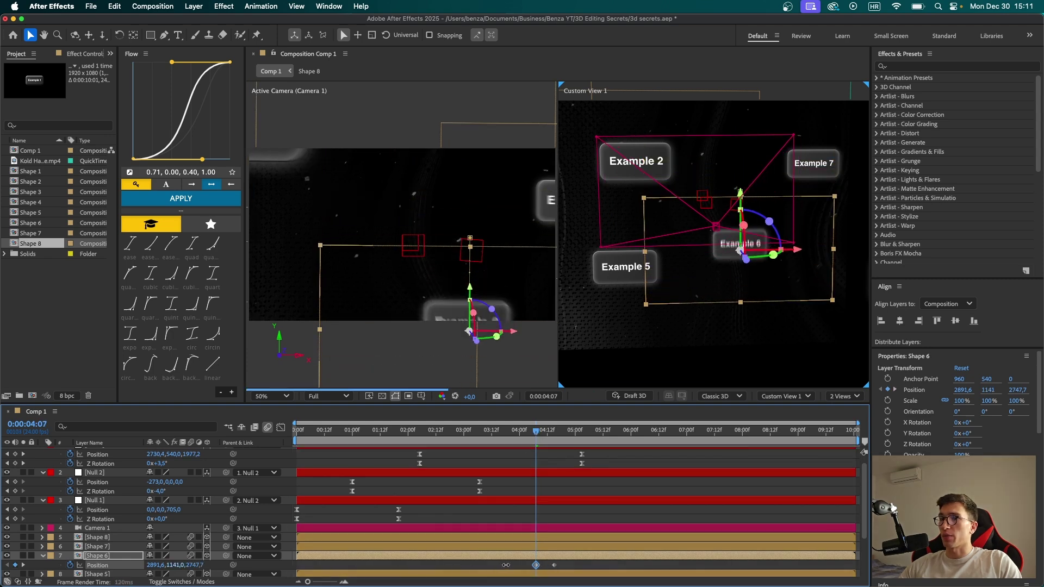
pyautogui.moveTo(536, 566); pyautogui.dragTo(572, 568)
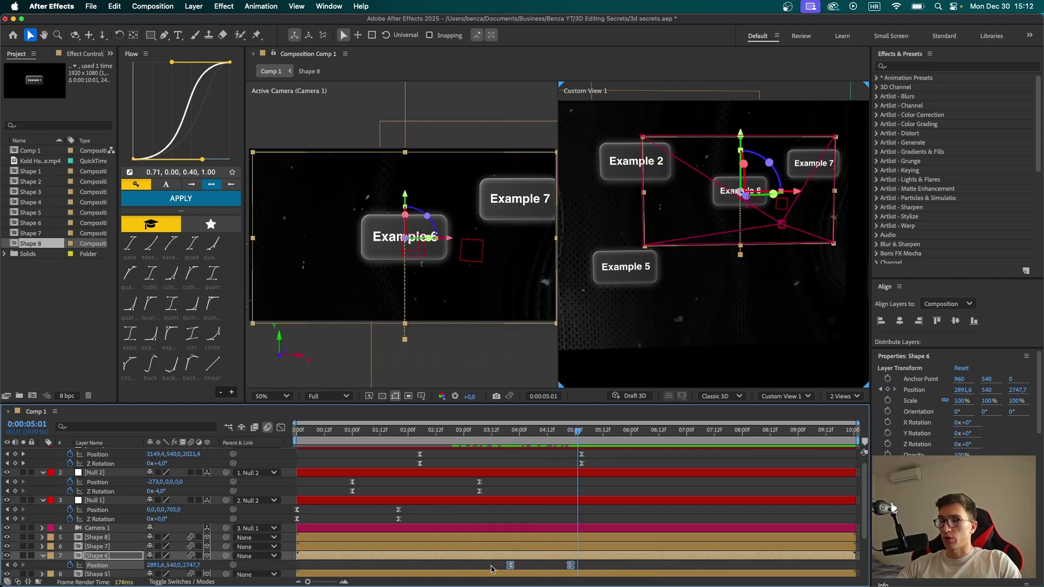
# Step: Smooth the speed curve of Shape 6's position keyframes by lengthening the starting keyframe's ease in the speed graph
pyautogui.click(281, 429)
pyautogui.moveTo(638, 498); pyautogui.dragTo(351, 573)
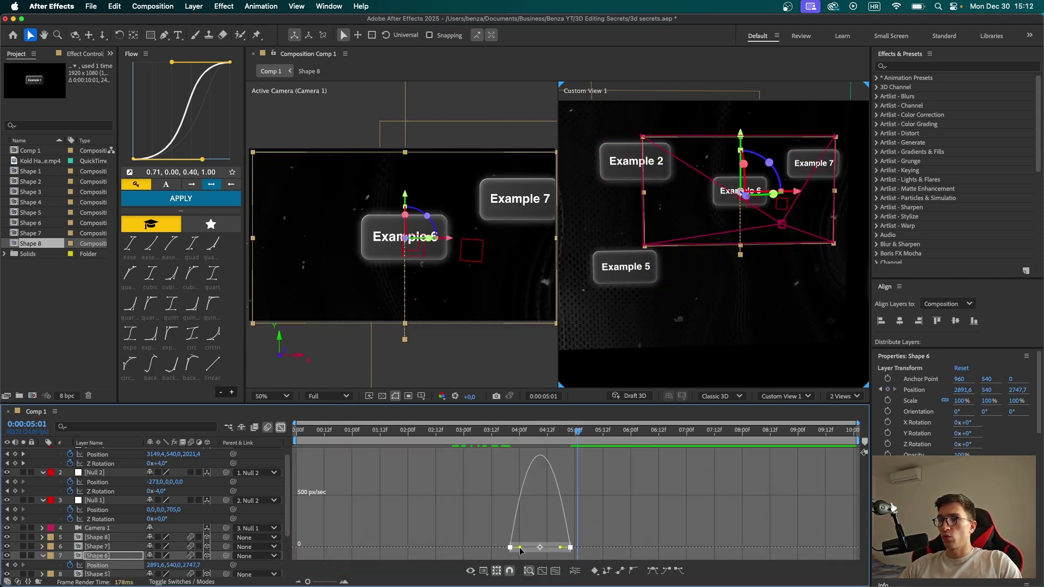
pyautogui.moveTo(521, 549); pyautogui.dragTo(550, 556)
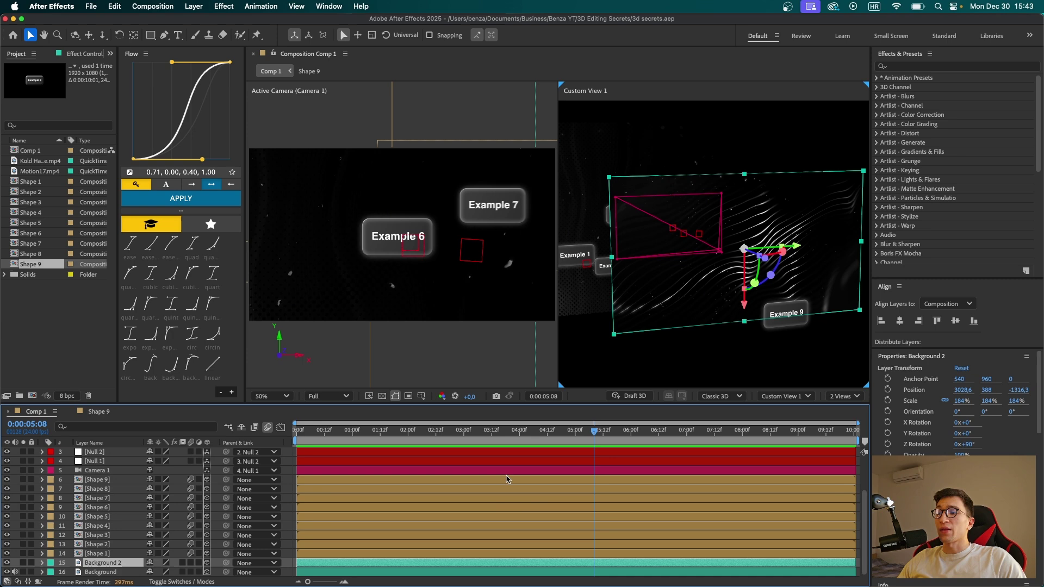
# Step: Keyframe Background 2's Opacity from 0% at 05:13 to 100% at 06:04 with eased keyframes
pyautogui.press('space')
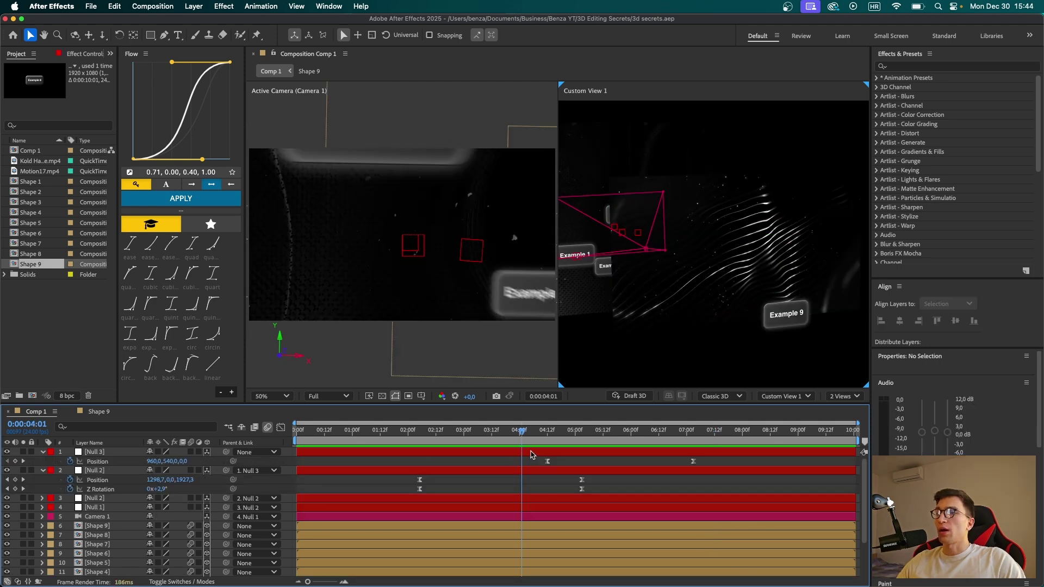
pyautogui.click(533, 452)
pyautogui.moveTo(523, 433); pyautogui.dragTo(674, 435)
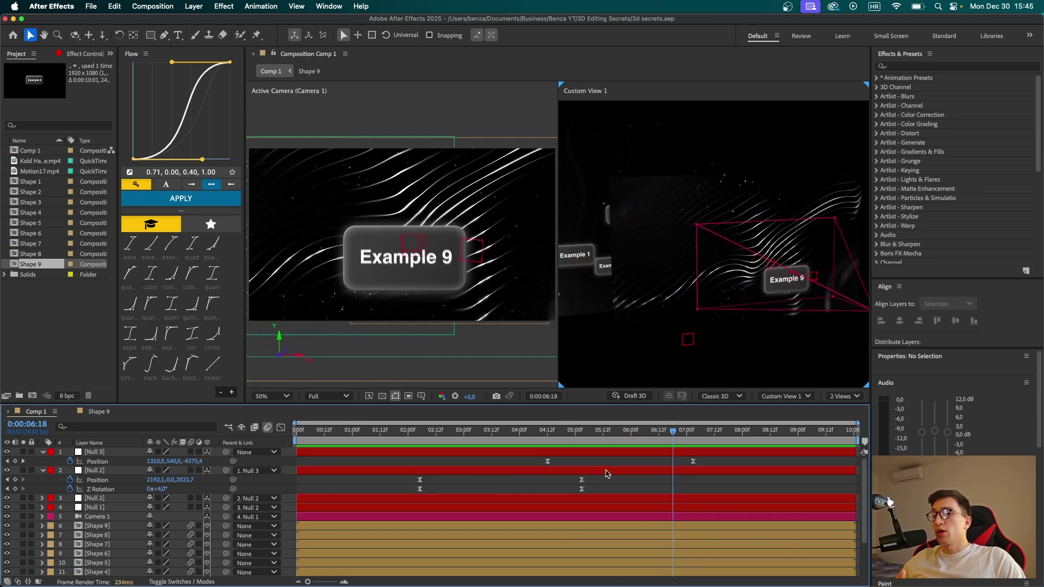
pyautogui.press('space')
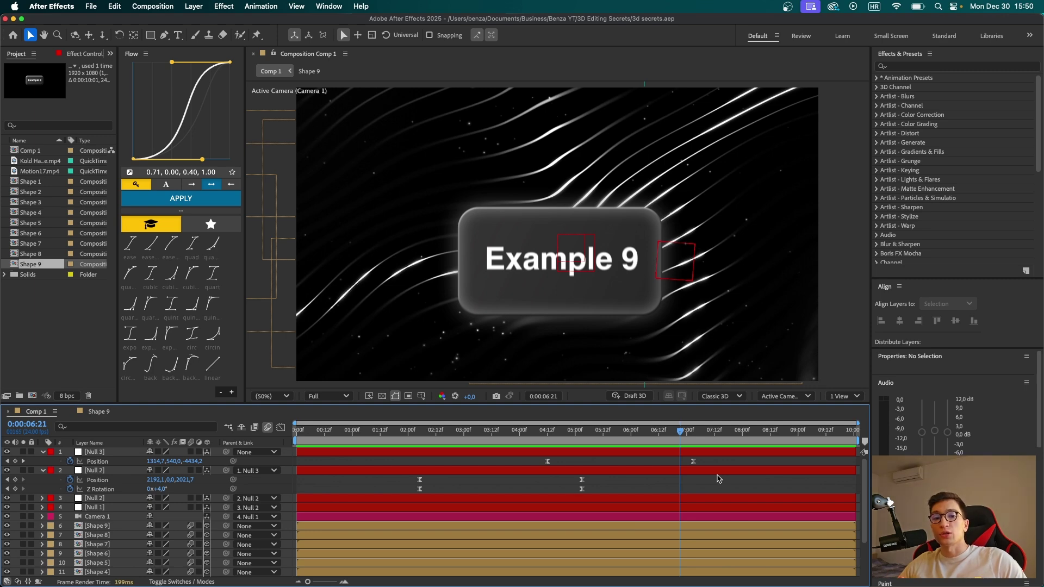
pyautogui.moveTo(680, 436); pyautogui.dragTo(651, 438)
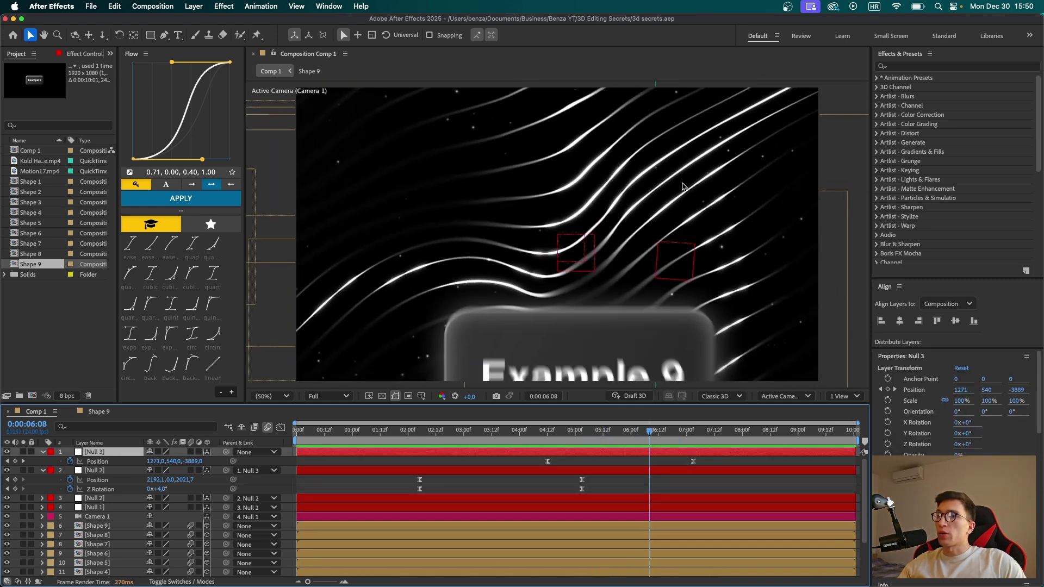
pyautogui.scroll(-3, 359, 522)
pyautogui.click(364, 563)
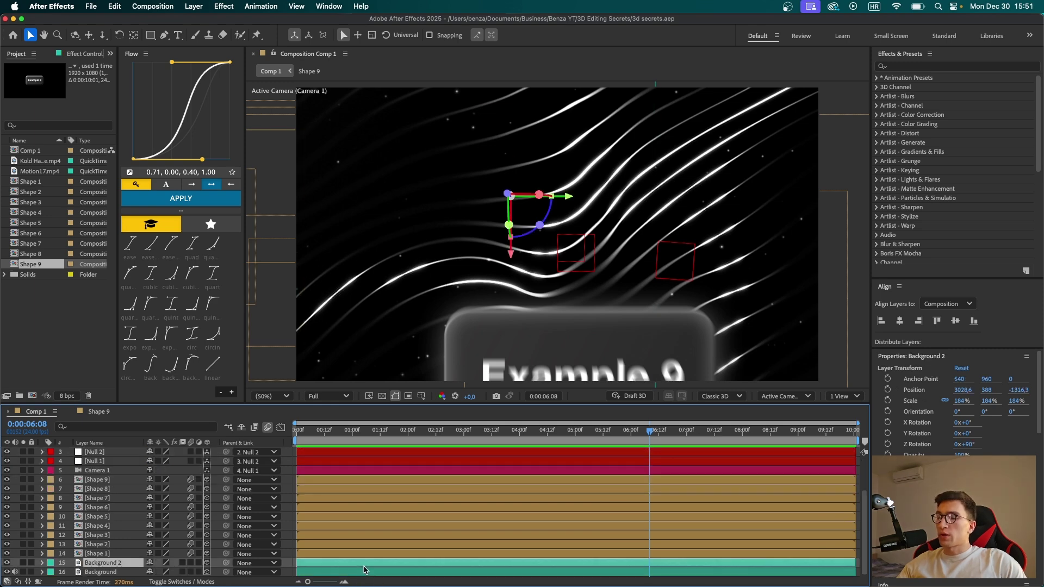
pyautogui.press('t')
pyautogui.click(70, 572)
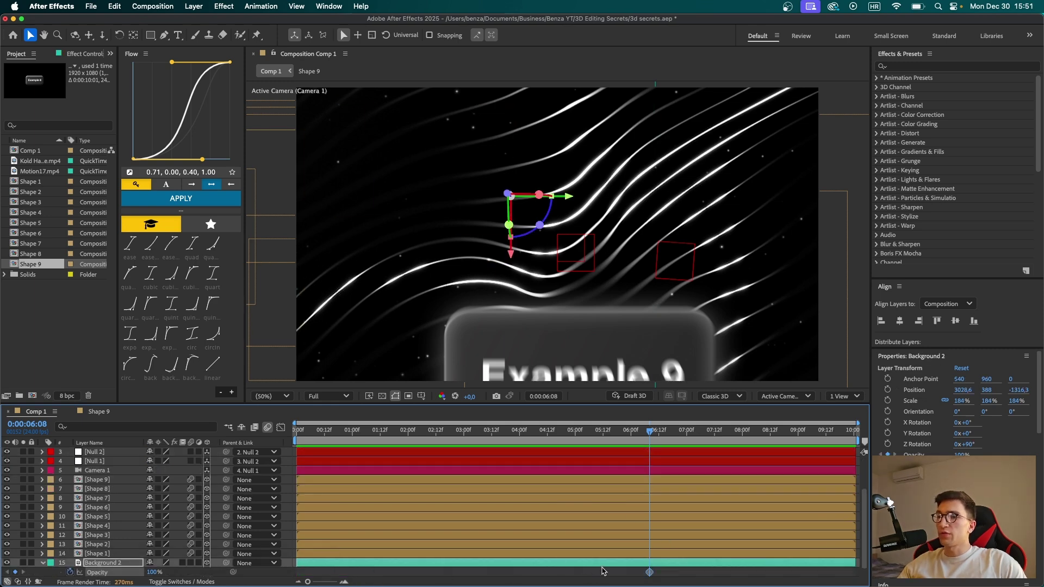
pyautogui.moveTo(649, 572); pyautogui.dragTo(677, 572)
pyautogui.moveTo(151, 572); pyautogui.dragTo(82, 580)
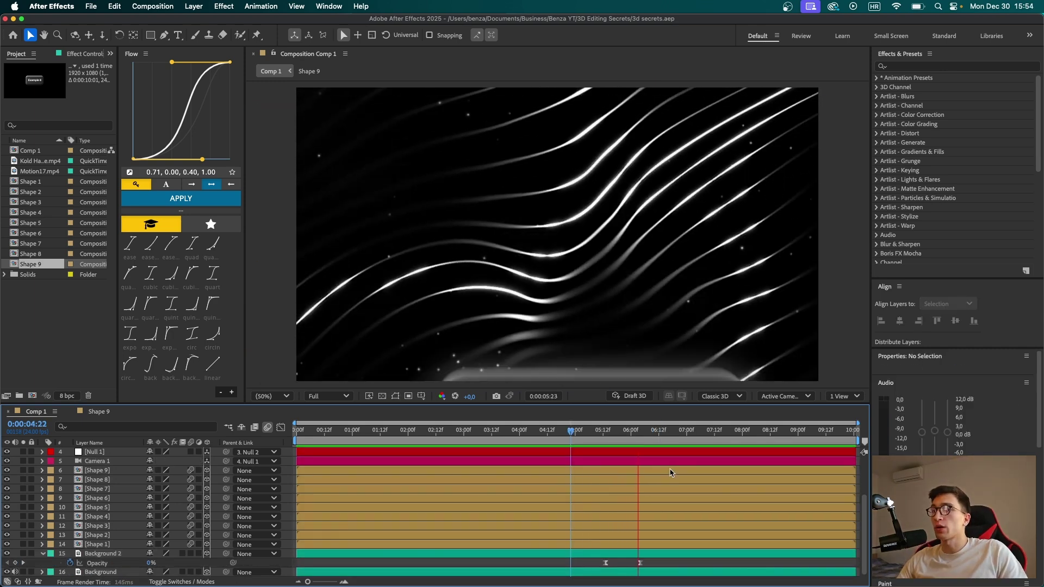
# Step: Keyframe the Opacity of Shape 1 through Shape 8 together from 100% at 05:13 to 0% at 06:04
pyautogui.click(591, 433)
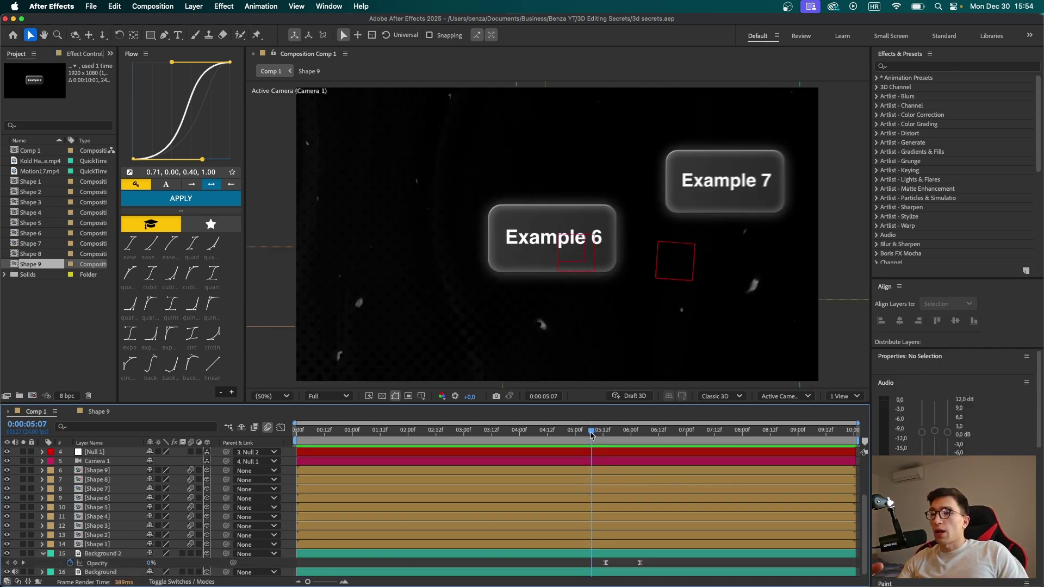
pyautogui.moveTo(591, 436); pyautogui.dragTo(603, 436)
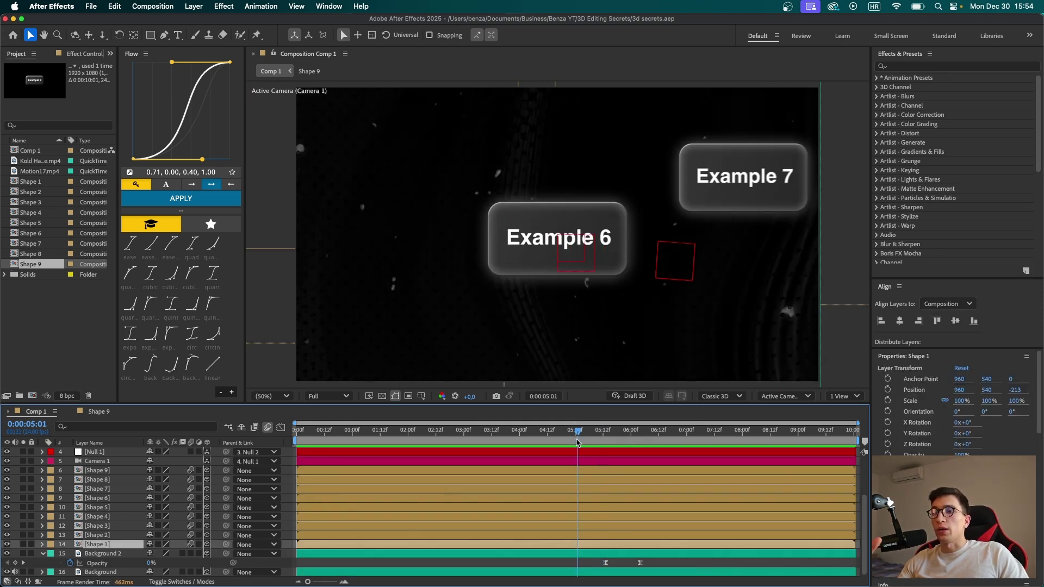
pyautogui.moveTo(577, 442); pyautogui.dragTo(649, 443)
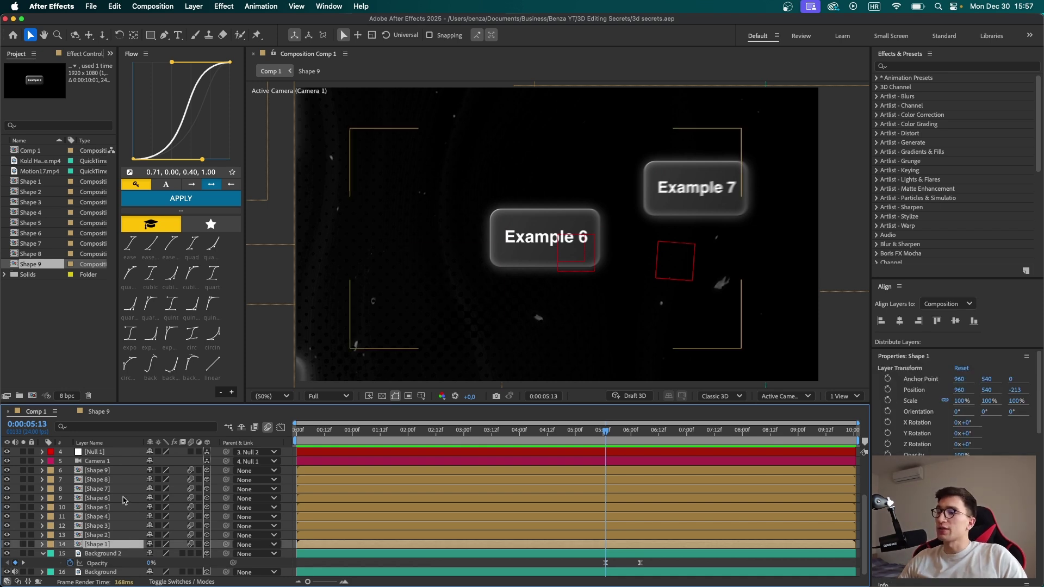
pyautogui.keyDown('shift'); pyautogui.click(106, 482); pyautogui.keyUp('shift')
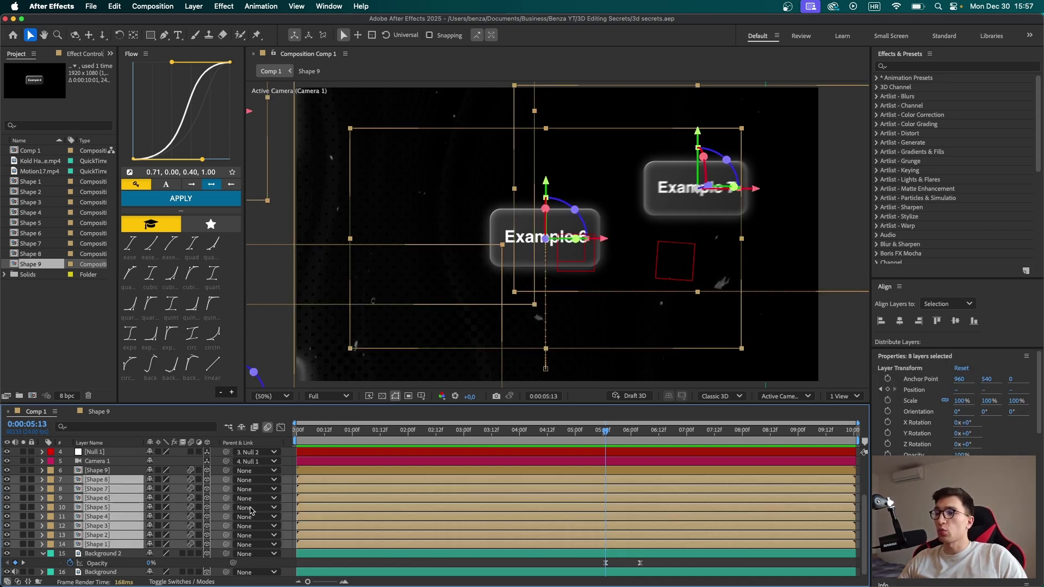
pyautogui.press('t')
pyautogui.click(72, 507)
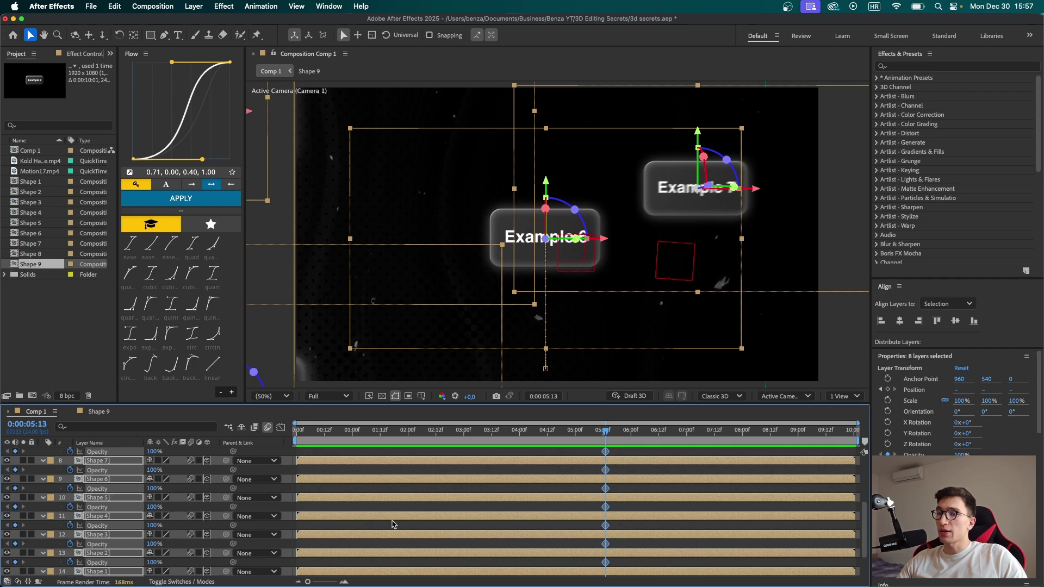
pyautogui.moveTo(604, 434); pyautogui.dragTo(637, 437)
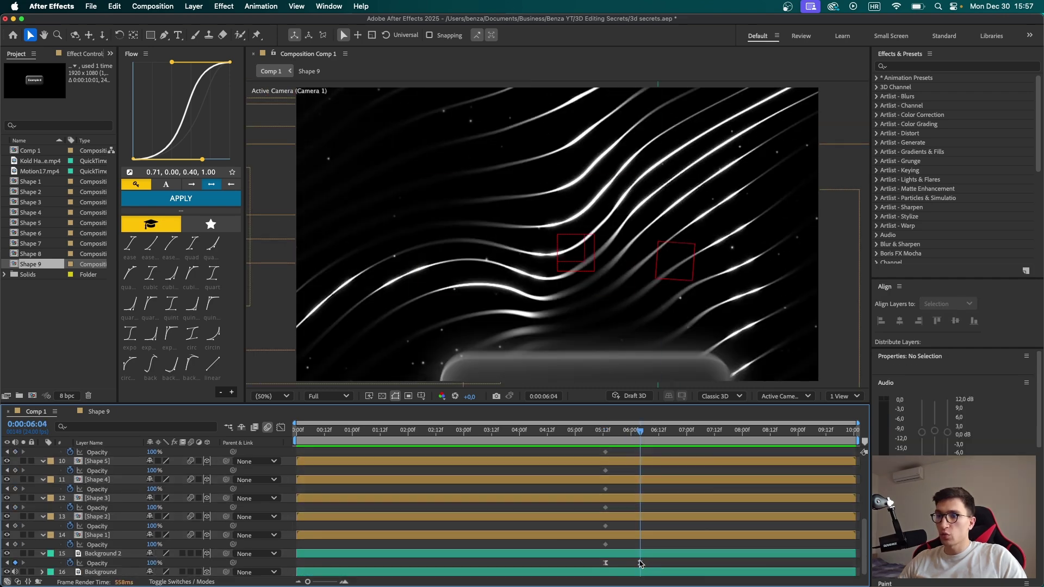
pyautogui.moveTo(152, 453); pyautogui.dragTo(128, 460)
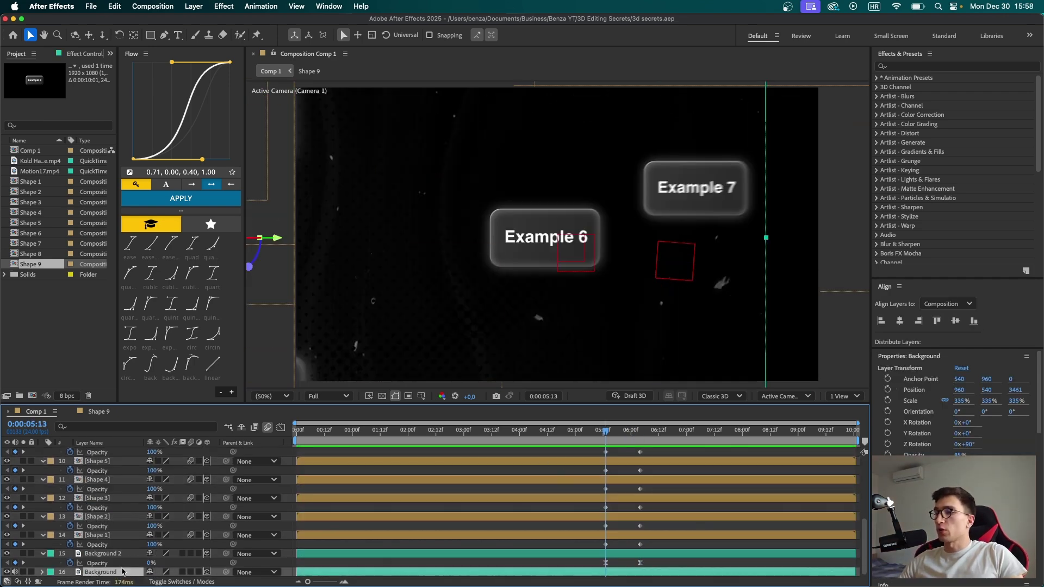
# Step: Keyframe the Background layer's Opacity from 85% at 05:13 to 0% at 06:04
pyautogui.press('t')
pyautogui.scroll(-2, 144, 567)
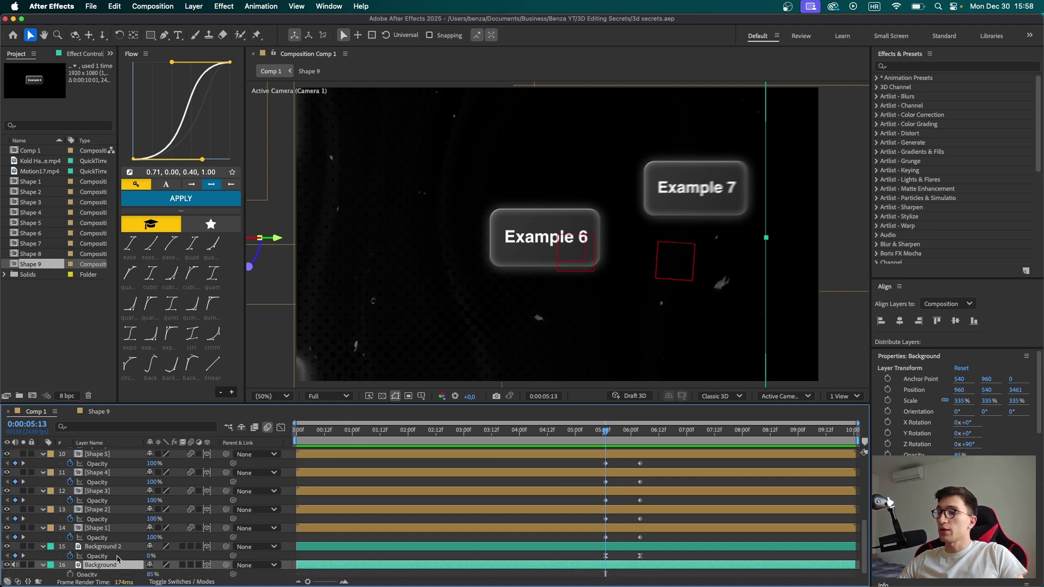
pyautogui.click(70, 573)
pyautogui.press('k')
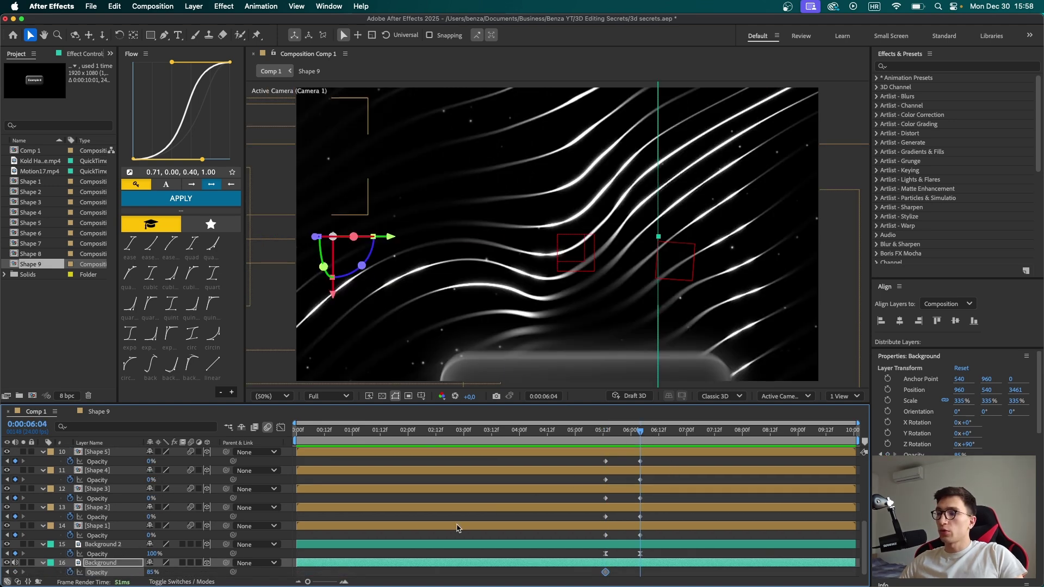
pyautogui.moveTo(151, 573); pyautogui.dragTo(6, 575)
# Step: Easy-ease the opacity keyframes of Shapes 1–8 and Background, and retime the fades to run from about 05:16 to 06:03
pyautogui.scroll(4, 597, 462)
pyautogui.moveTo(596, 458); pyautogui.dragTo(595, 577)
pyautogui.scroll(-3, 675, 545)
pyautogui.moveTo(596, 530); pyautogui.dragTo(661, 539)
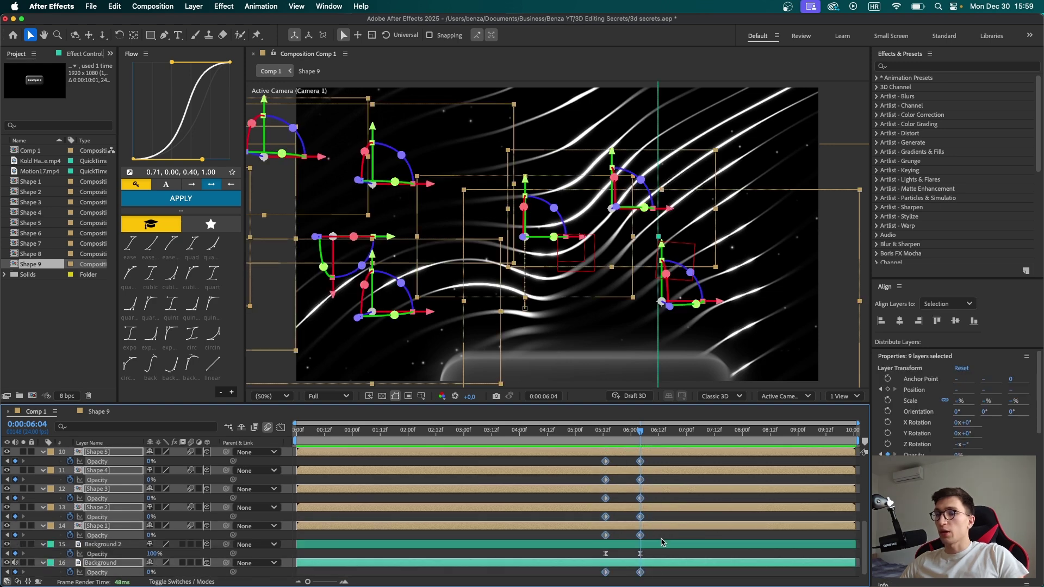
pyautogui.press('F9')
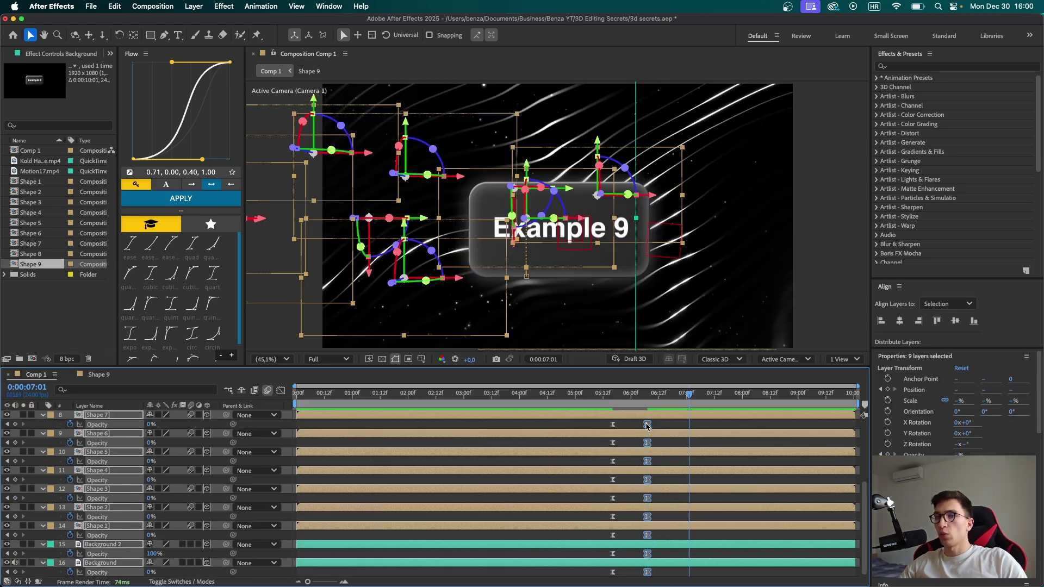
pyautogui.moveTo(640, 425); pyautogui.dragTo(633, 428)
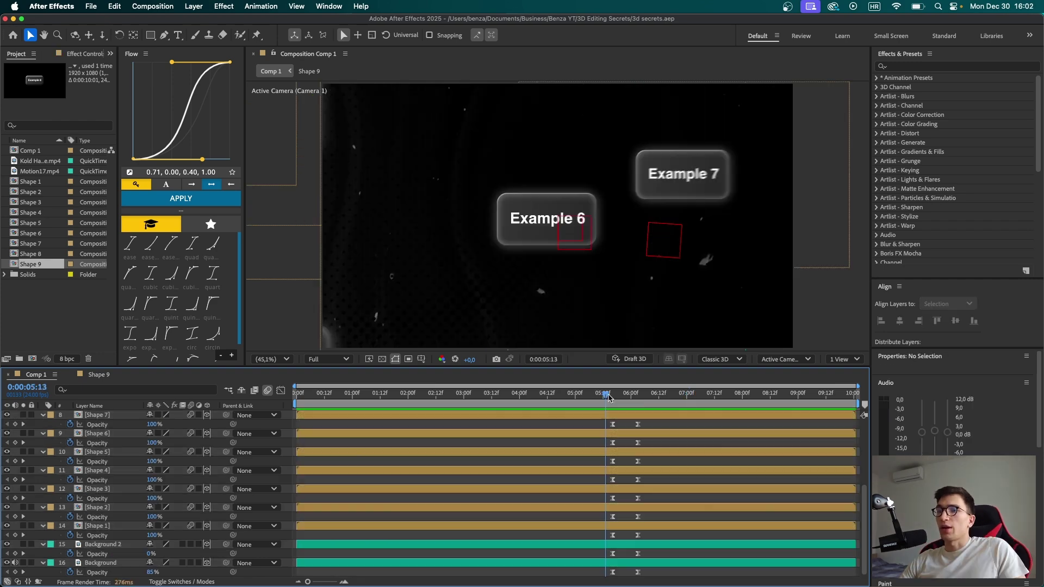
# Step: Shift the Background layer's opacity keyframes earlier so its fade-out runs from about 05:09 to 05:20
pyautogui.moveTo(625, 397); pyautogui.dragTo(665, 400)
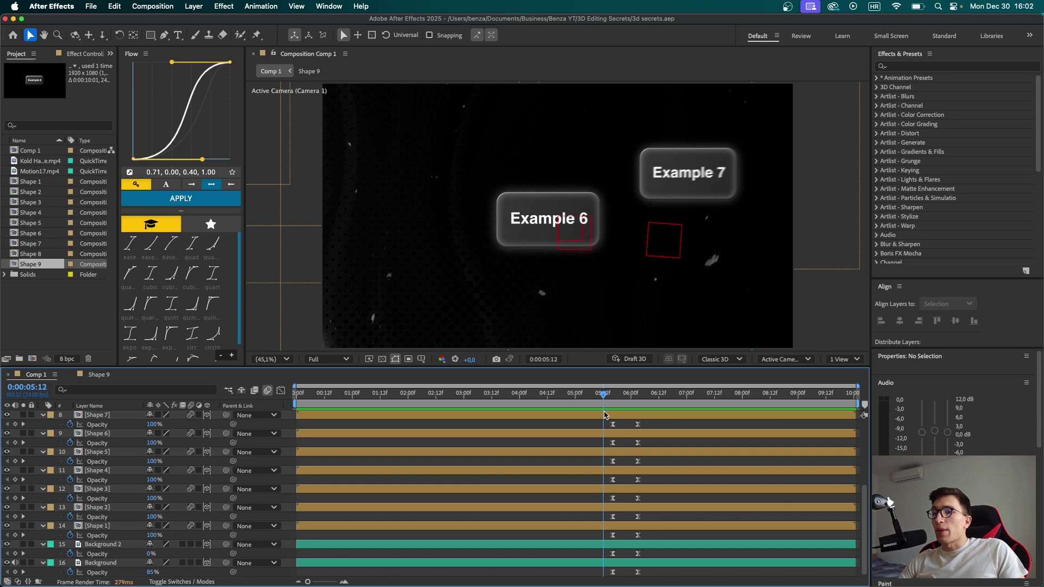
pyautogui.moveTo(604, 398); pyautogui.dragTo(613, 403)
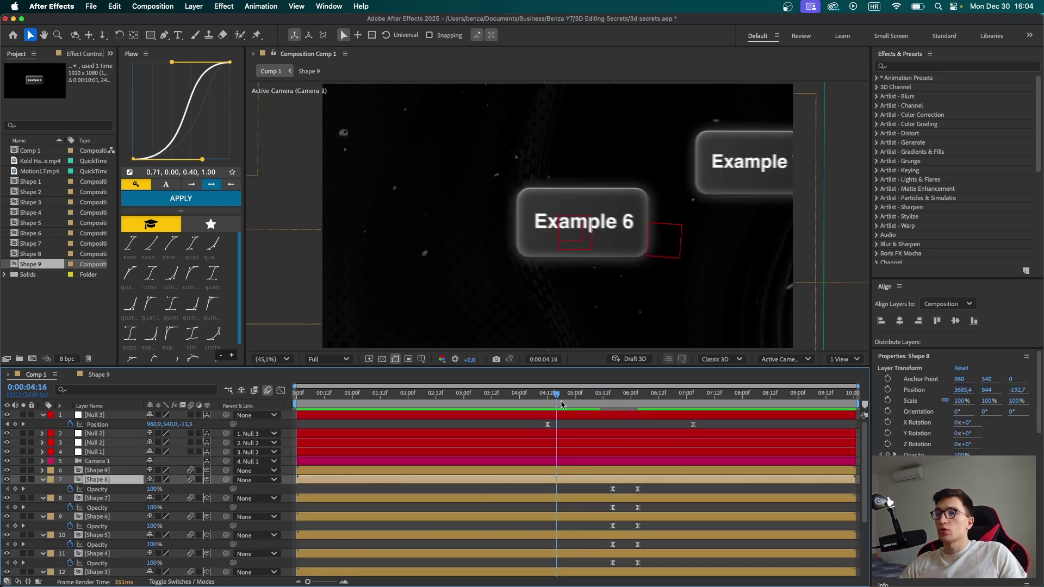
pyautogui.moveTo(551, 403); pyautogui.dragTo(591, 405)
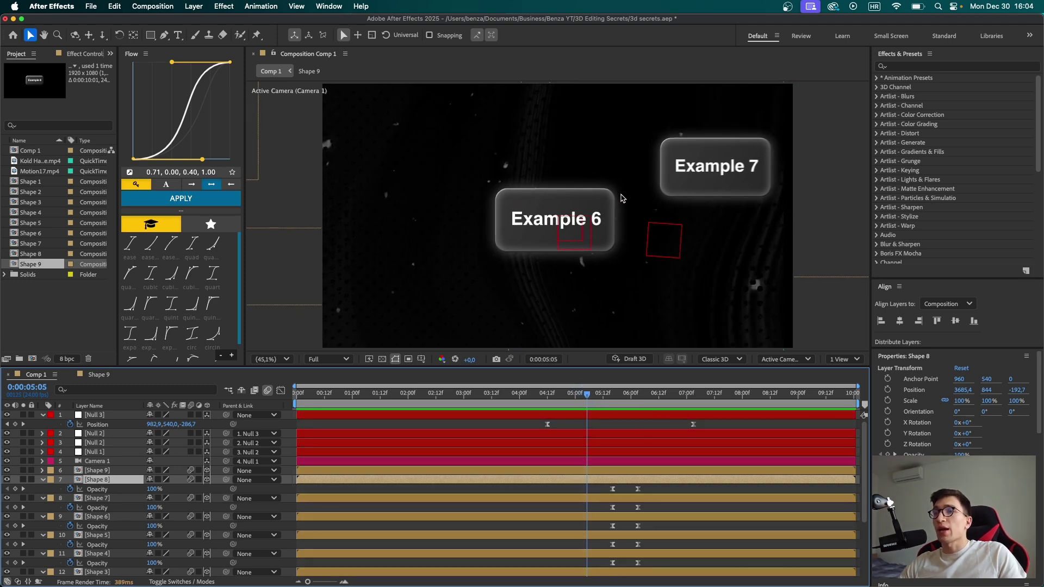
pyautogui.moveTo(614, 573); pyautogui.dragTo(598, 578)
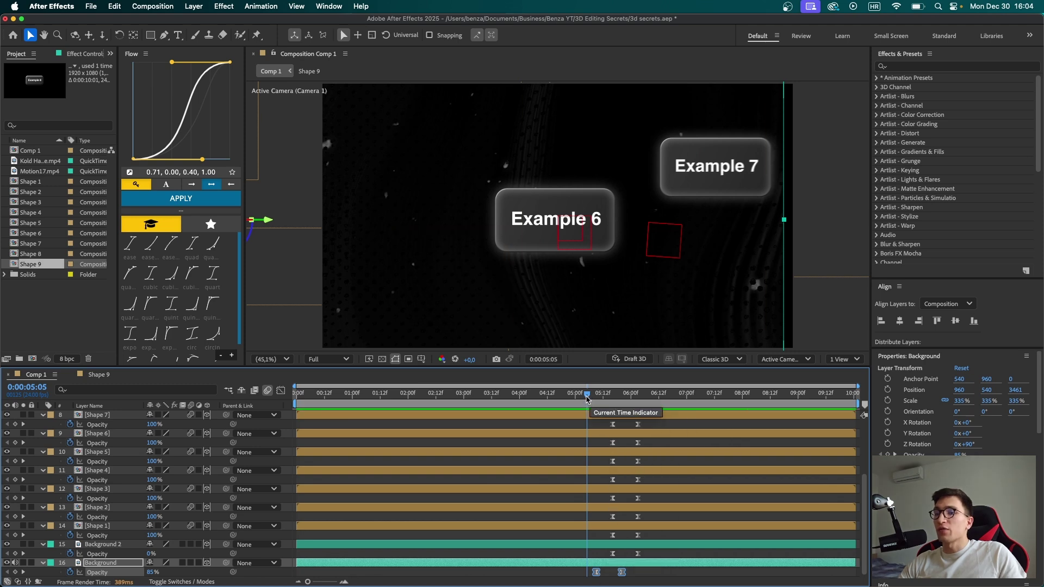
# Step: Stagger the card fade-outs by shifting the opacity keyframes of Shapes 2, 5, 6, 7 and 8 earlier by different amounts, and preview the transition
pyautogui.moveTo(588, 399); pyautogui.dragTo(621, 429)
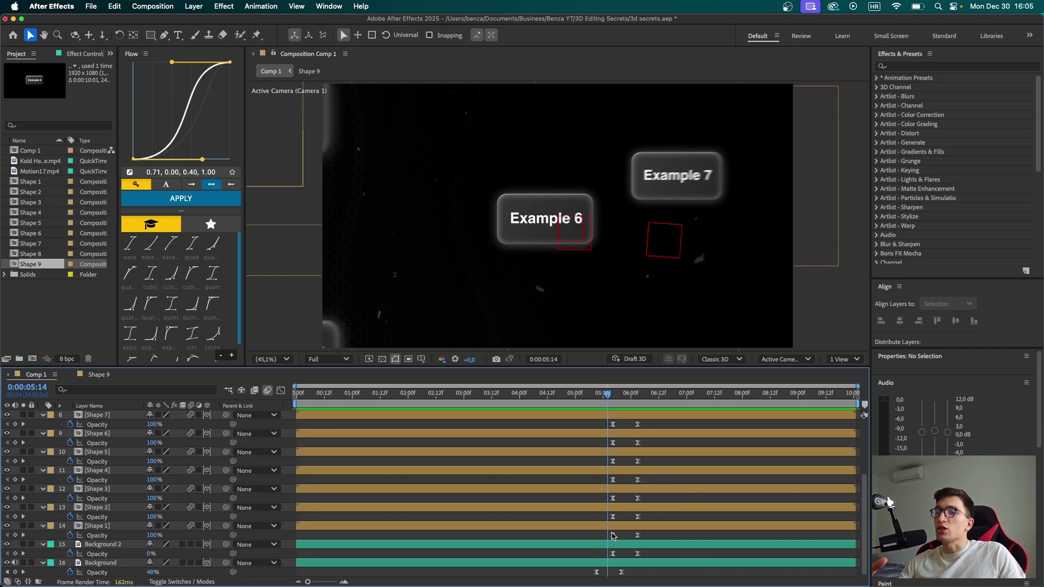
pyautogui.moveTo(608, 395); pyautogui.dragTo(606, 395)
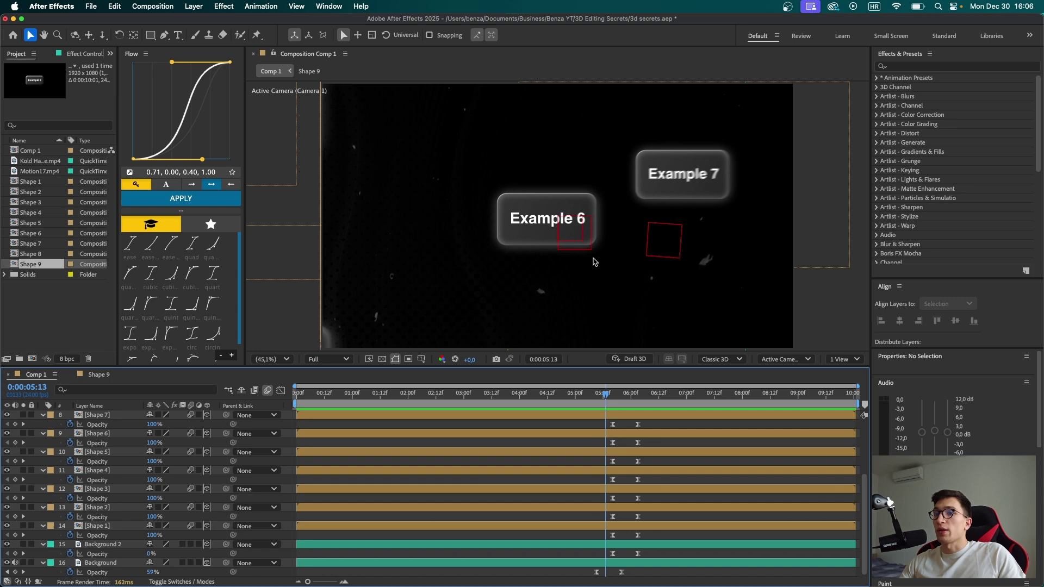
pyautogui.moveTo(612, 424); pyautogui.dragTo(600, 396)
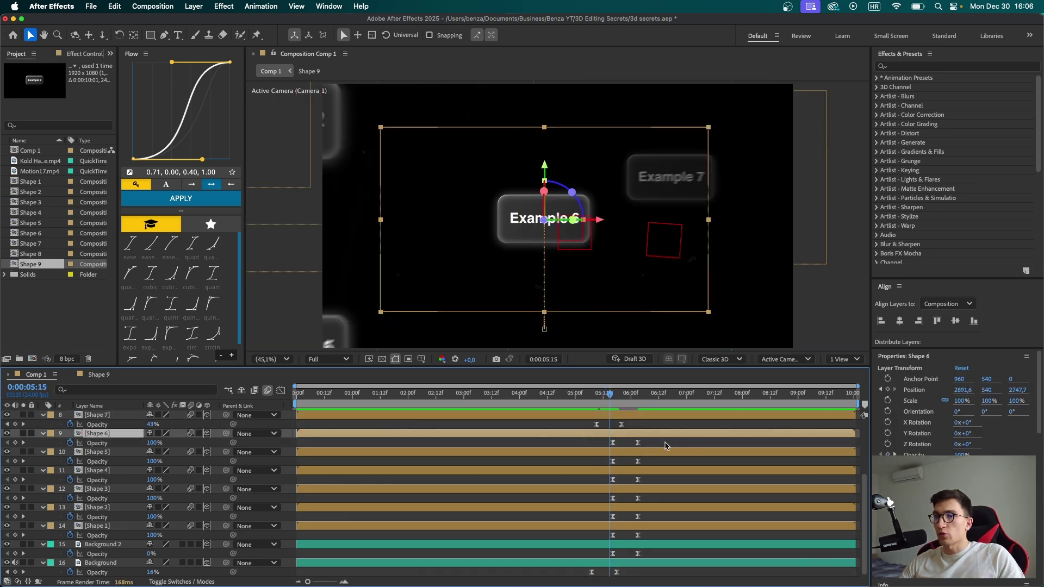
pyautogui.moveTo(665, 442); pyautogui.dragTo(605, 443)
pyautogui.moveTo(652, 519); pyautogui.dragTo(608, 518)
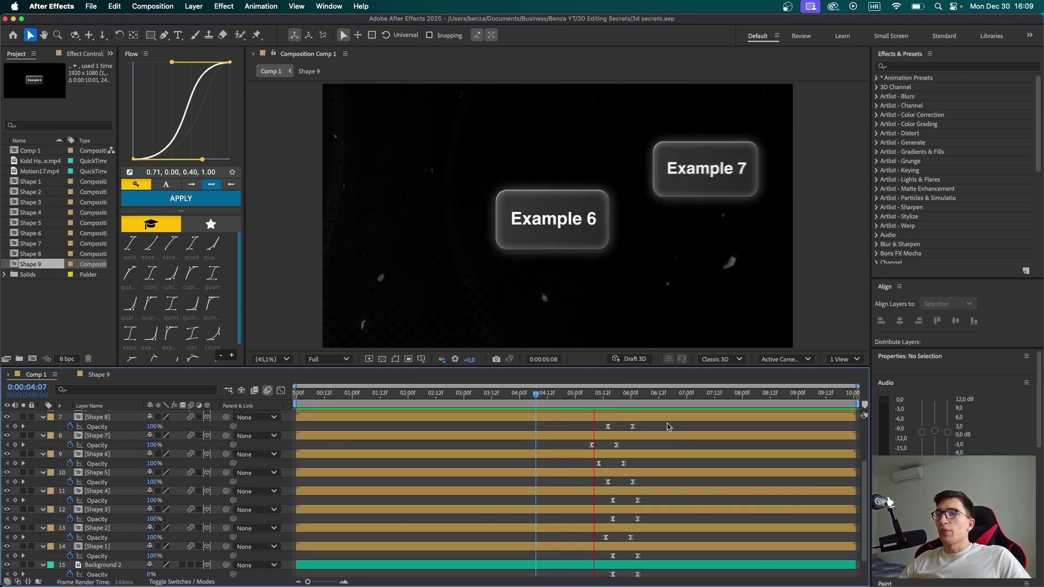
pyautogui.press('space')
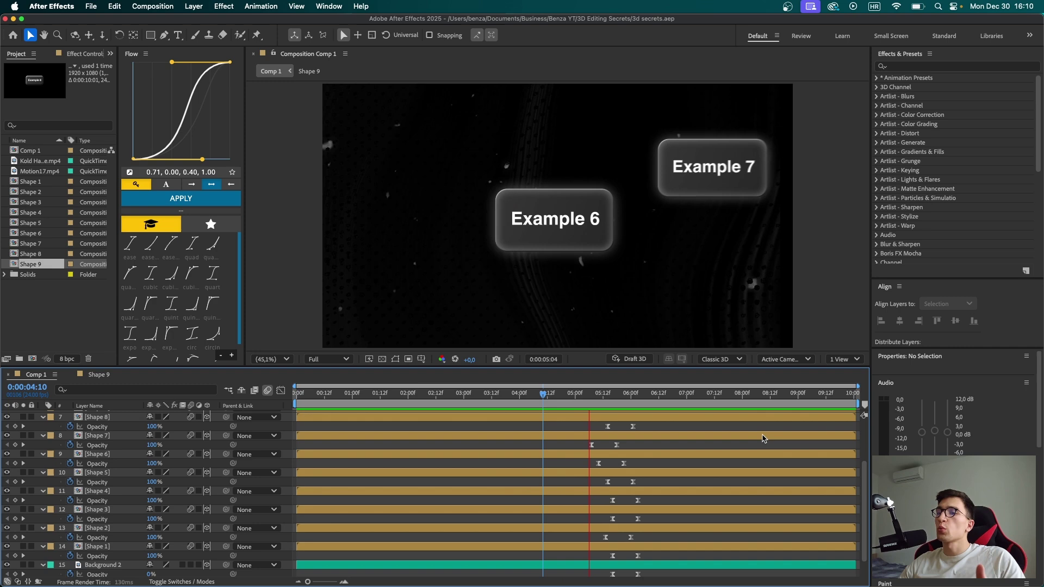
pyautogui.press('space')
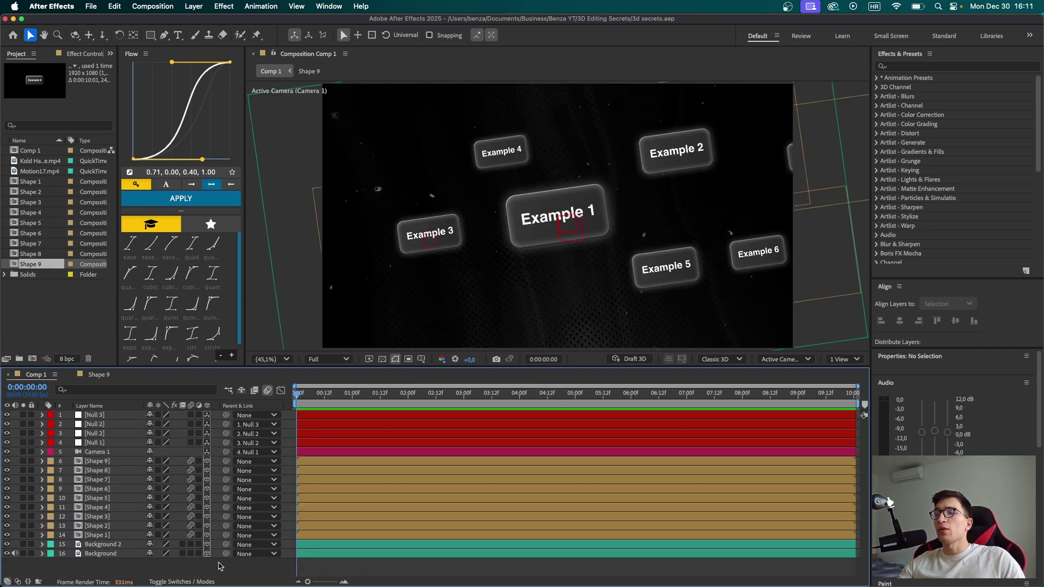
# Step: Add the expression wiggle(2,15) to Camera 1's Point of Interest and preview the camera movement
pyautogui.click(43, 452)
pyautogui.click(52, 462)
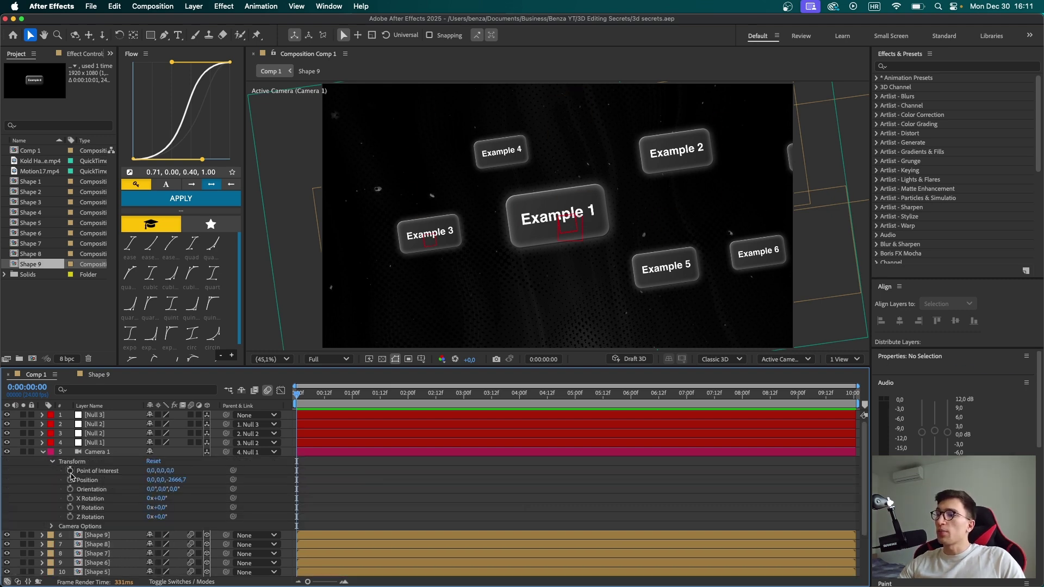
pyautogui.keyDown('alt'); pyautogui.click(70, 470); pyautogui.keyUp('alt')
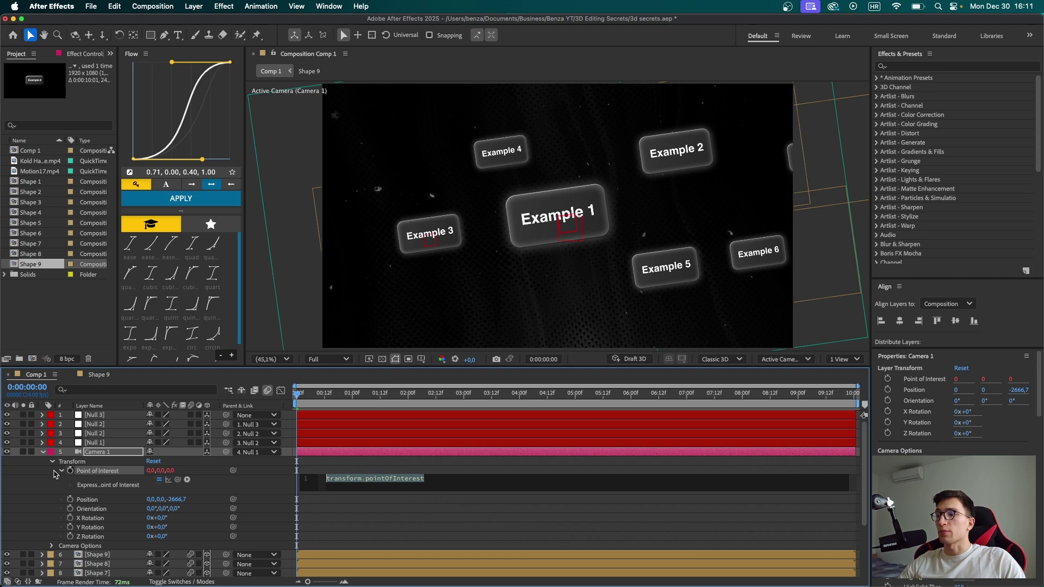
pyautogui.write('wiggl')
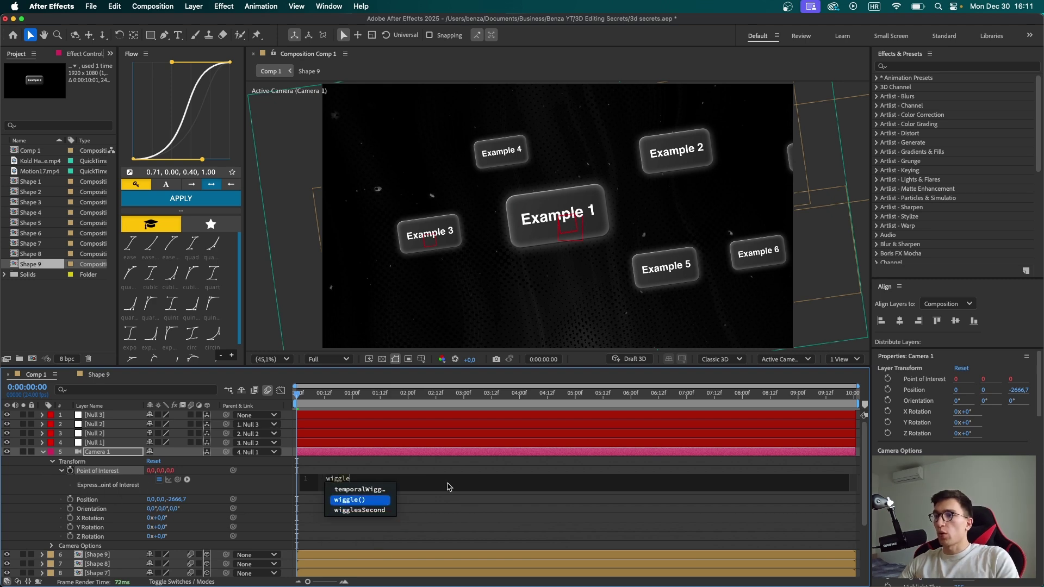
pyautogui.write('e')
pyautogui.press('Return')
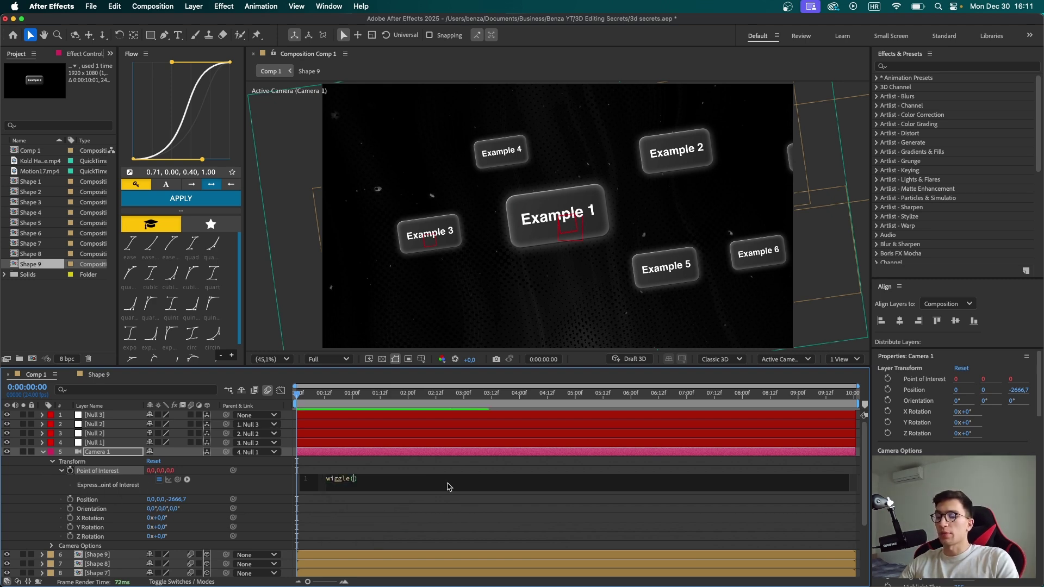
pyautogui.click(429, 516)
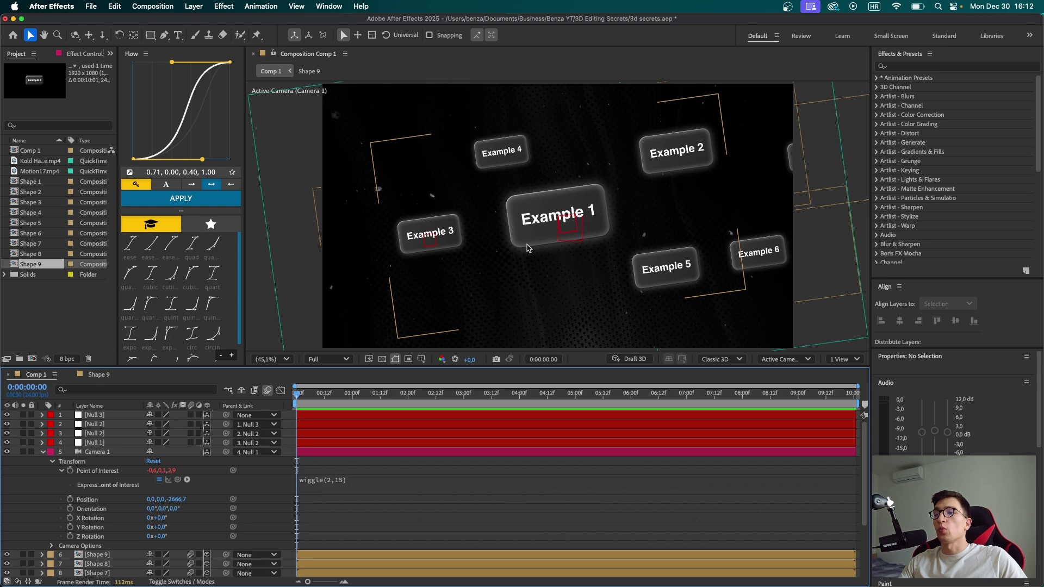
pyautogui.press('space')
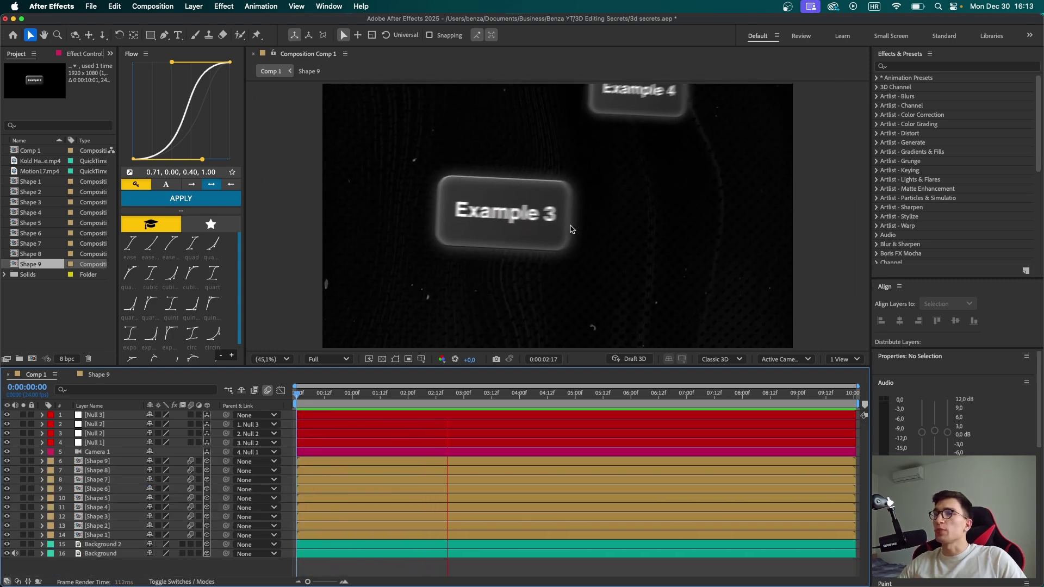
pyautogui.press('space')
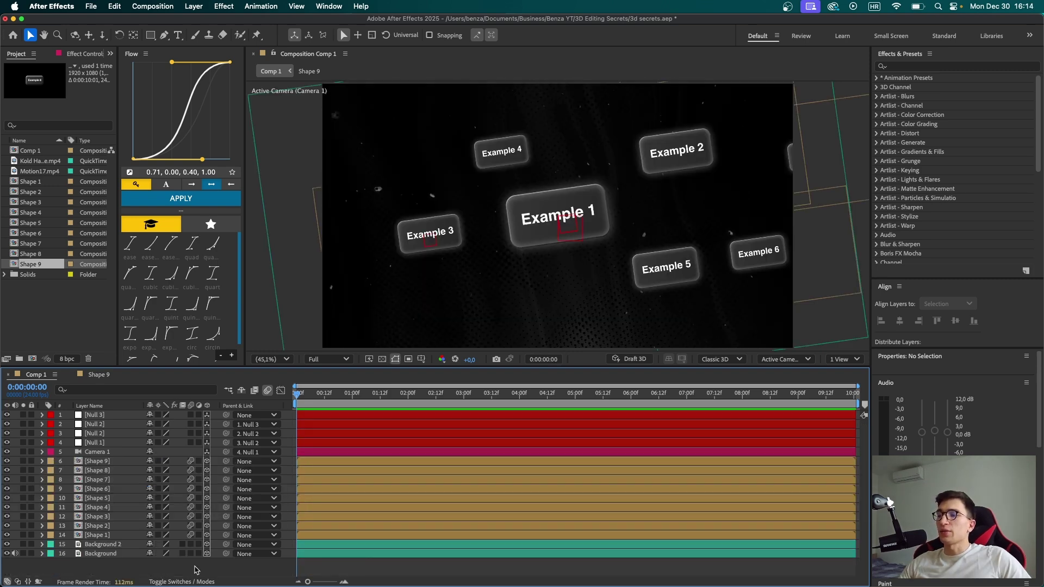
# Step: Create an adjustment layer and apply Posterize Time to it with a frame rate of 16
pyautogui.rightClick(196, 570)
pyautogui.moveTo(240, 444)
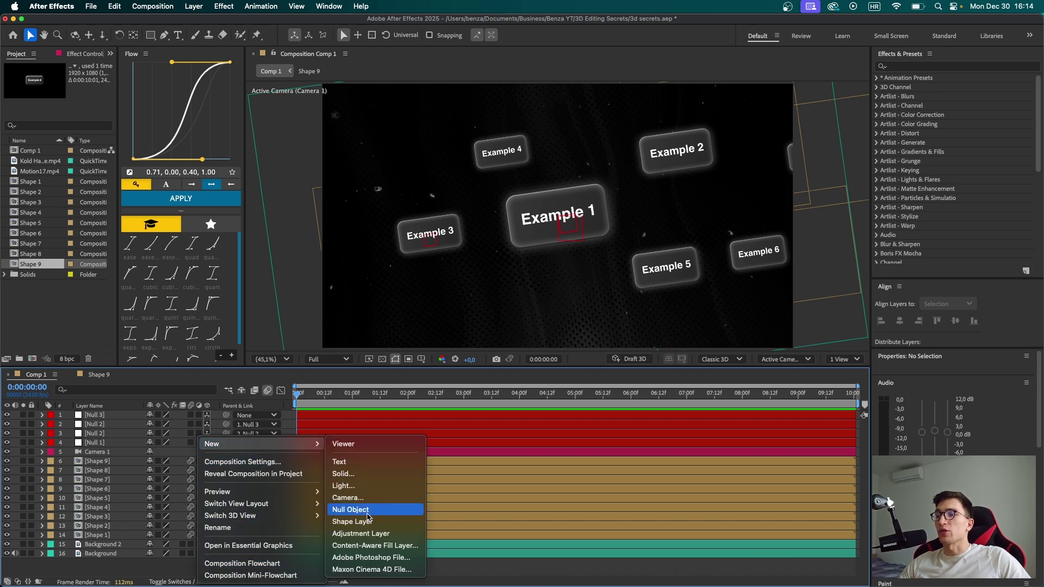
pyautogui.click(367, 534)
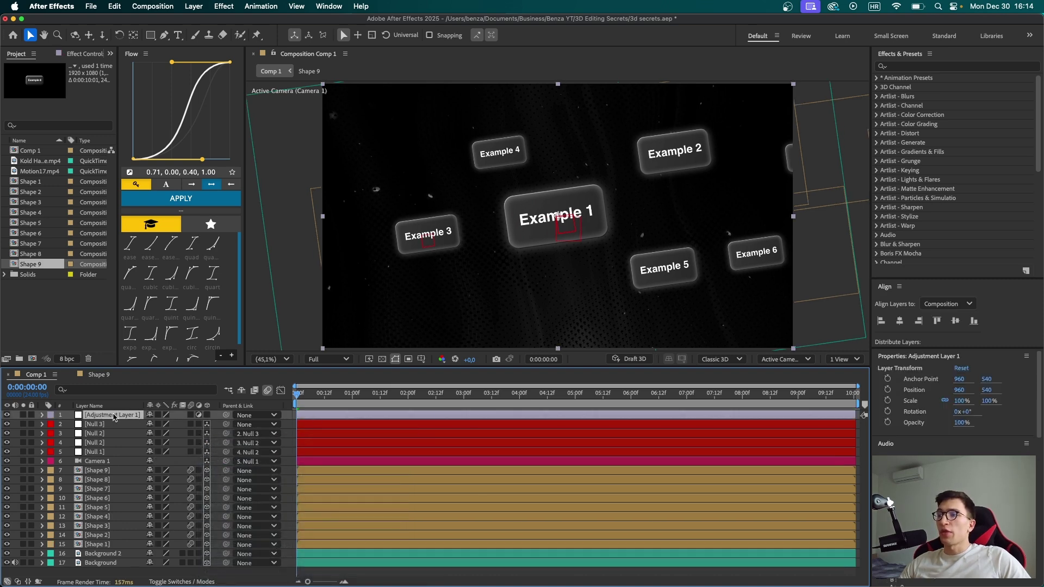
pyautogui.hotkey('ctrl', 'space')
pyautogui.write('post')
pyautogui.press('Return')
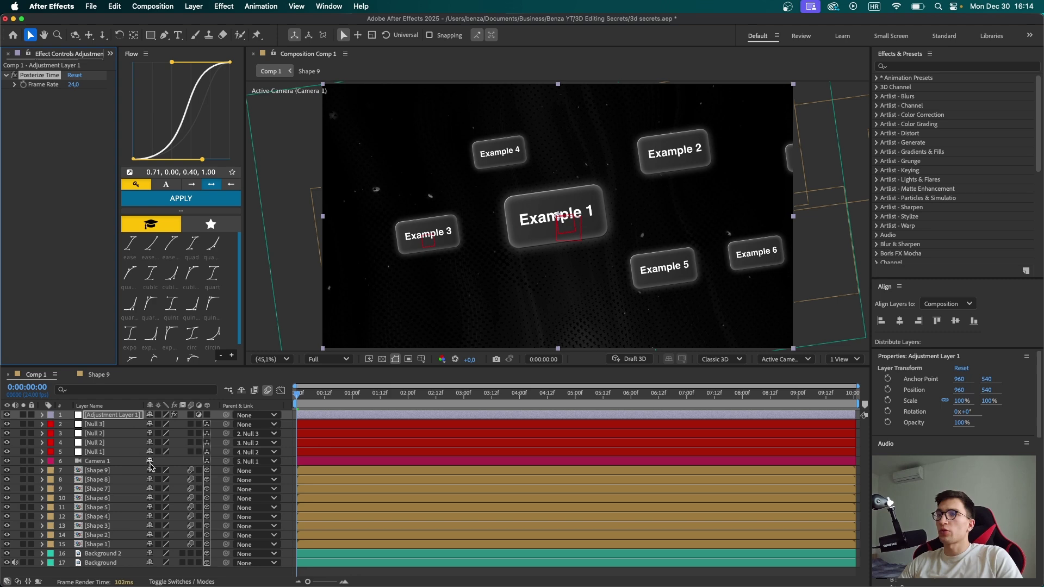
pyautogui.click(78, 85)
pyautogui.write('1')
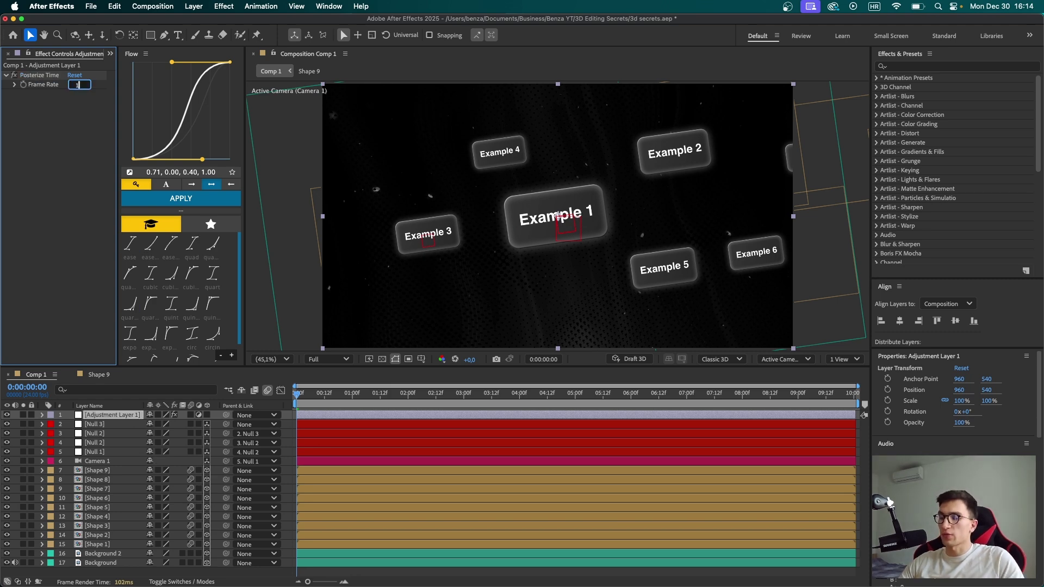
pyautogui.write('6')
pyautogui.press('Return')
# Step: Apply a Noise effect to the adjustment layer
pyautogui.hotkey('ctrl', 'space')
pyautogui.write('noise')
pyautogui.click(48, 485)
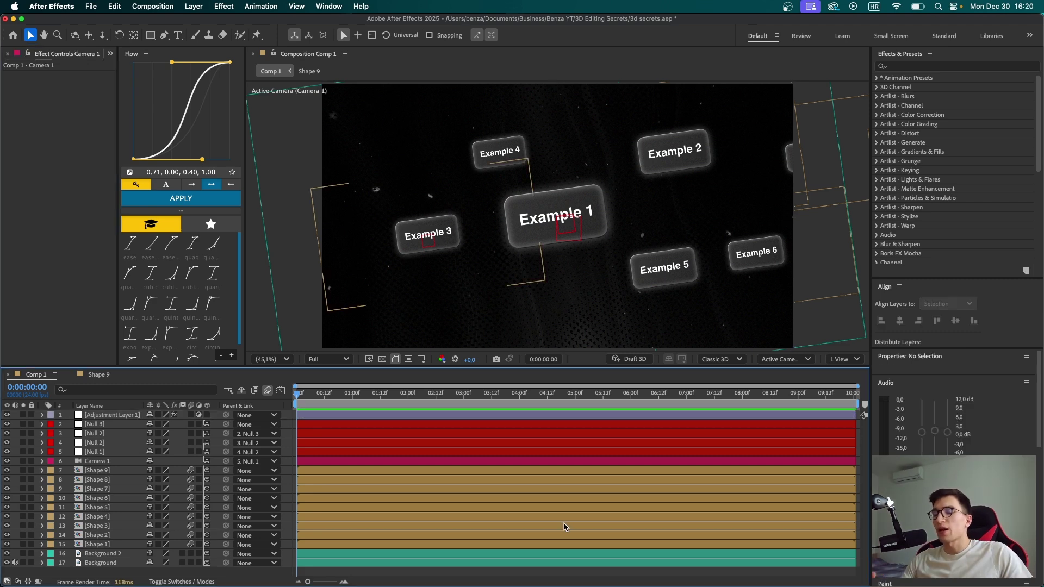
# Step: Turn on Camera 1's Depth of Field and show the composition in two views
pyautogui.click(42, 462)
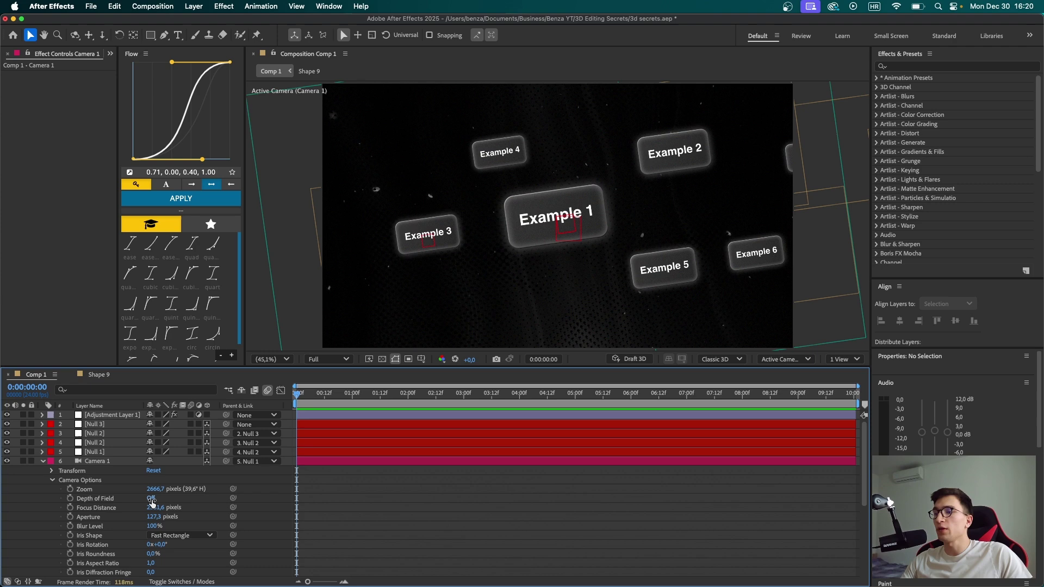
pyautogui.click(152, 499)
pyautogui.click(841, 361)
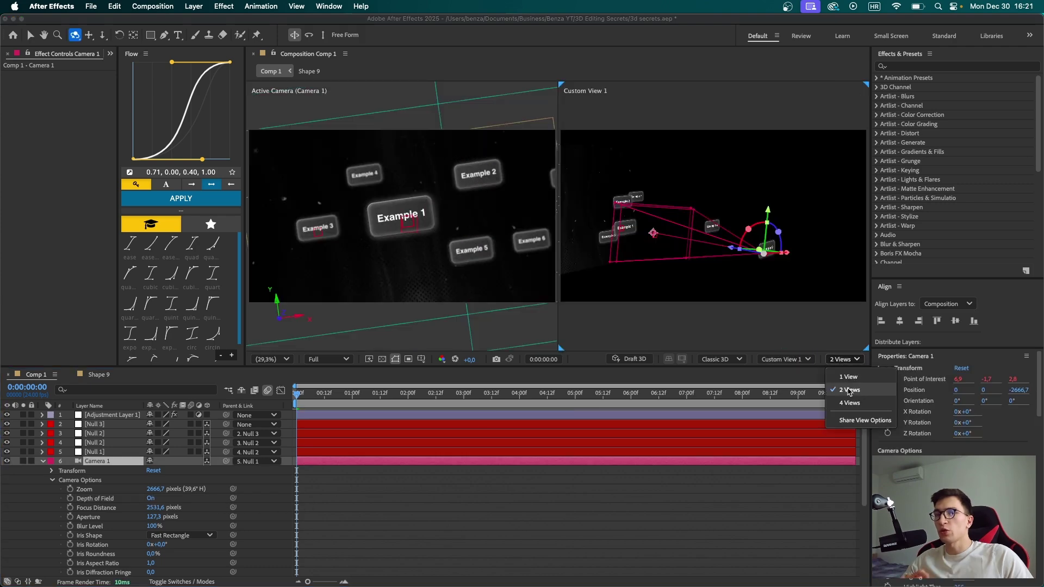
pyautogui.click(849, 389)
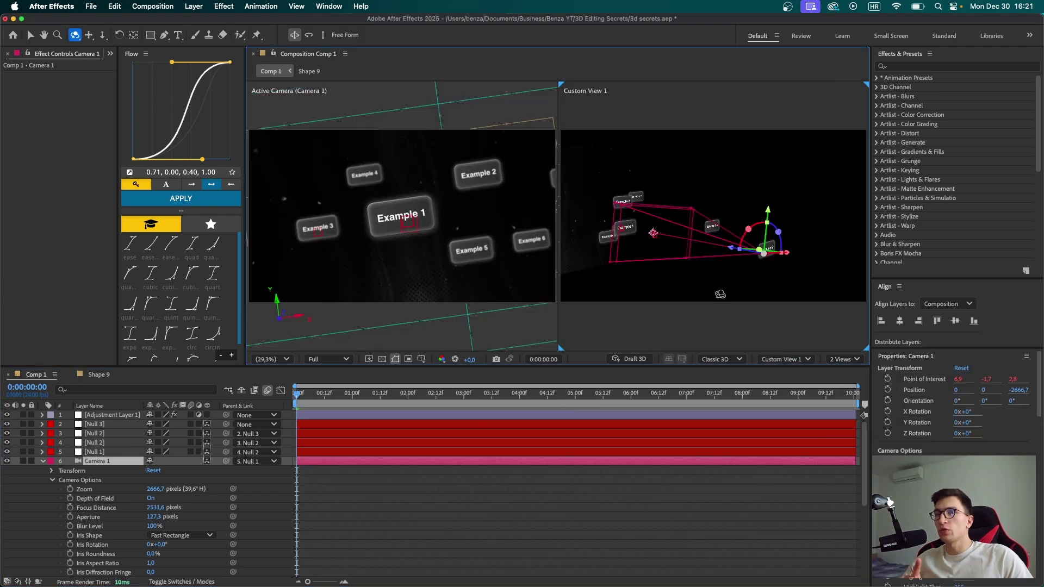
# Step: View the camera from the side in Custom View 1 and set its Focus Distance to 3540.6 pixels
pyautogui.moveTo(720, 294)
pyautogui.mouseDown()
pyautogui.moveTo(702, 285)
pyautogui.moveTo(712, 285)
pyautogui.mouseUp()
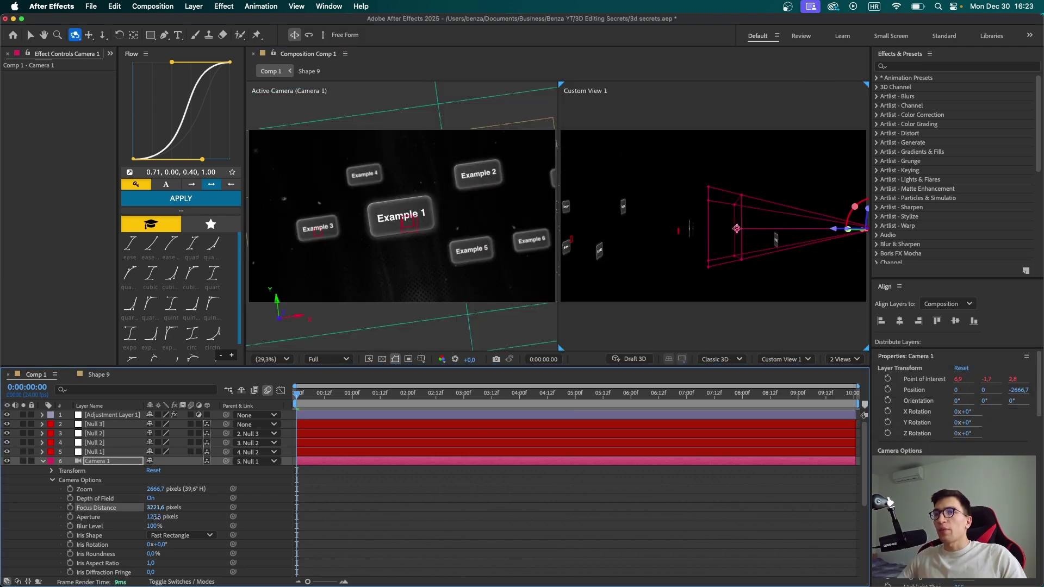
pyautogui.moveTo(157, 518); pyautogui.dragTo(327, 516)
pyautogui.moveTo(720, 239); pyautogui.dragTo(692, 214)
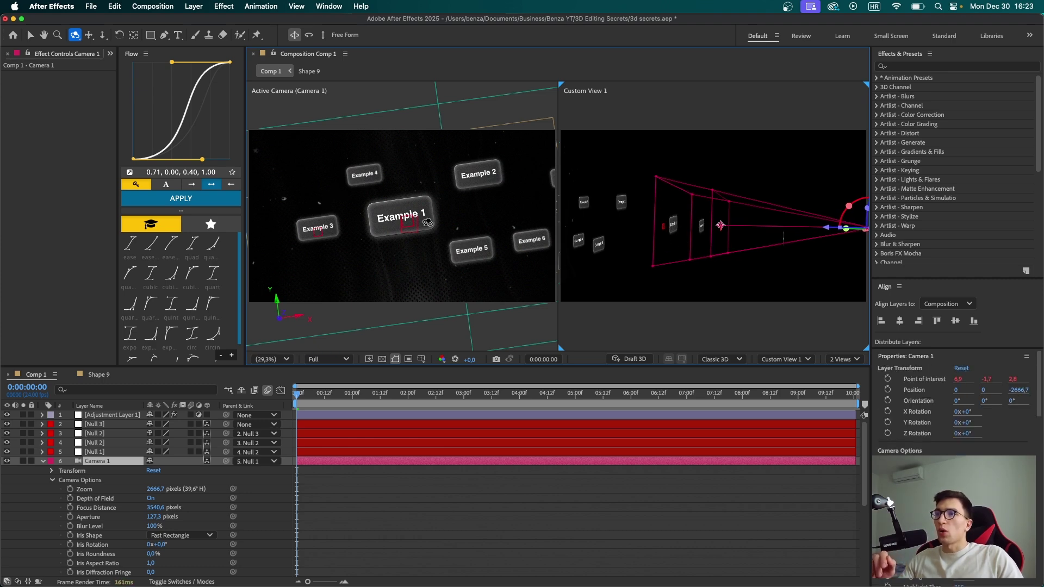
# Step: Set Camera 1's Aperture to 419.3 pixels to blur the cards around Example 1
pyautogui.press('v')
pyautogui.moveTo(155, 518); pyautogui.dragTo(228, 515)
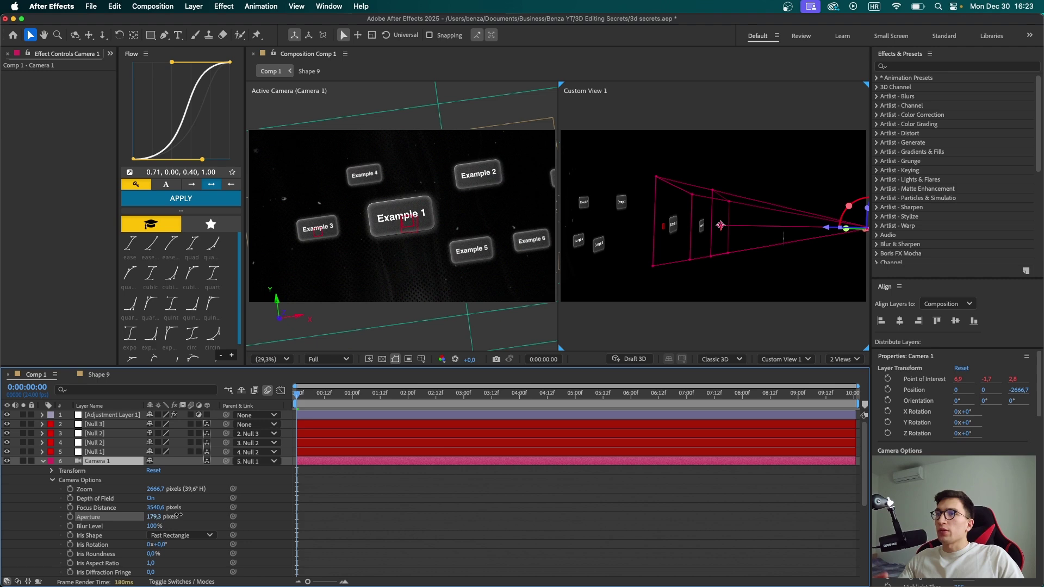
pyautogui.moveTo(296, 517); pyautogui.dragTo(462, 215)
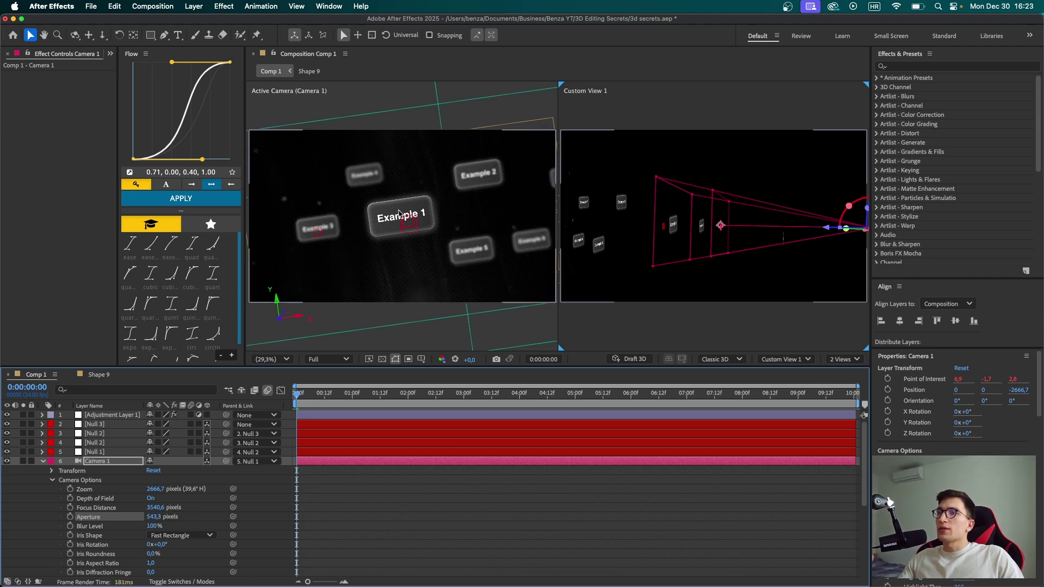
pyautogui.click(98, 508)
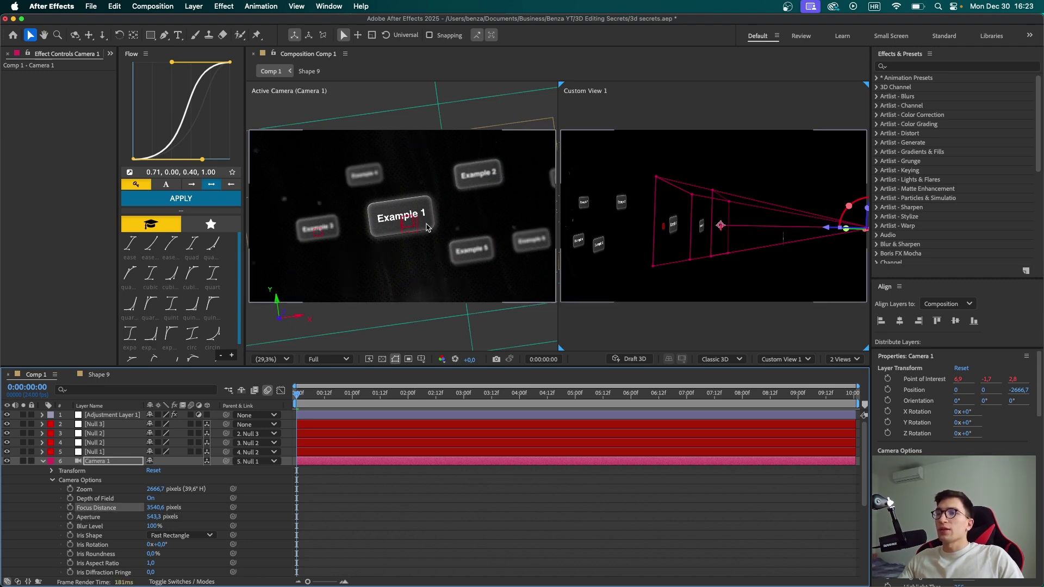
pyautogui.moveTo(155, 517); pyautogui.dragTo(180, 518)
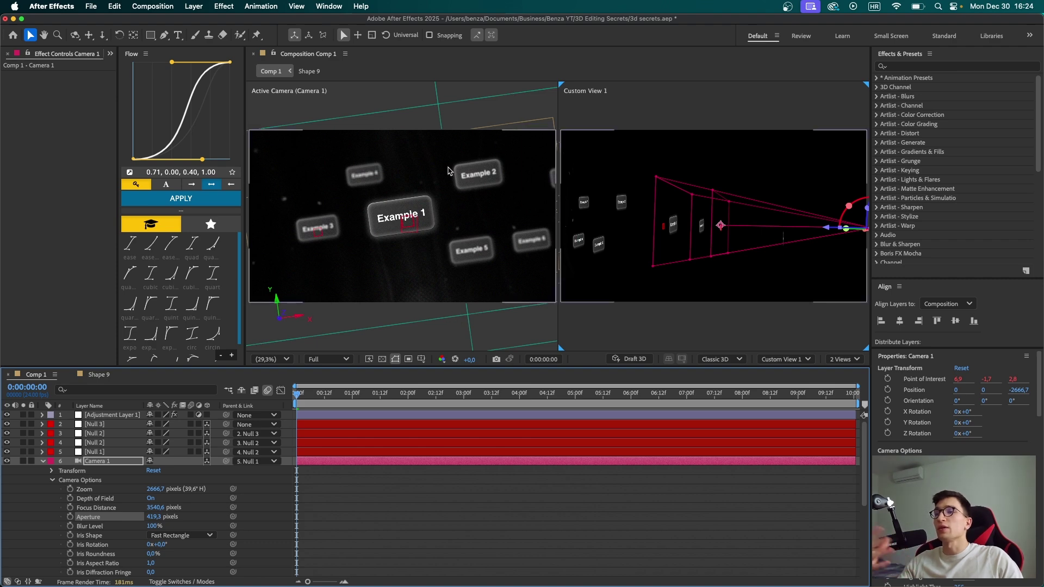
# Step: Keyframe Camera 1's Focus Distance and Aperture at four points from 00:00 to 03:05 to refocus during the move, and preview the result
pyautogui.click(70, 517)
pyautogui.click(70, 507)
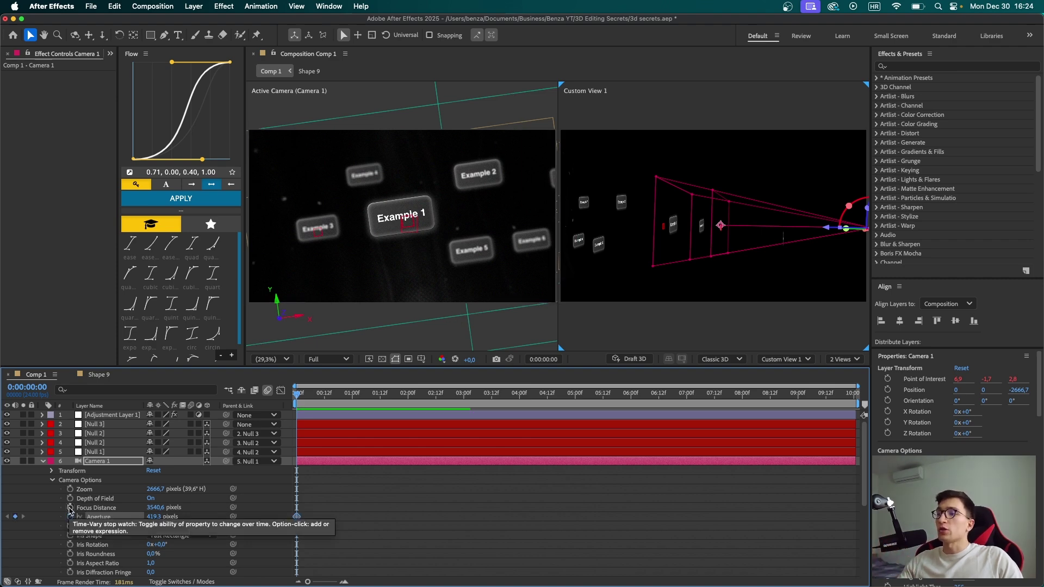
pyautogui.moveTo(414, 394); pyautogui.dragTo(477, 402)
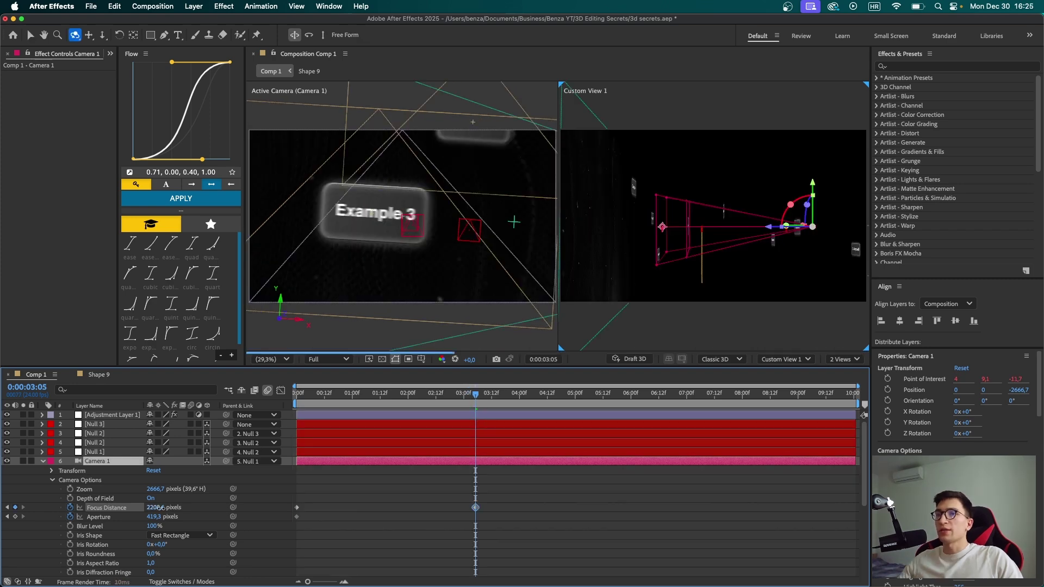
pyautogui.moveTo(156, 508); pyautogui.dragTo(157, 507)
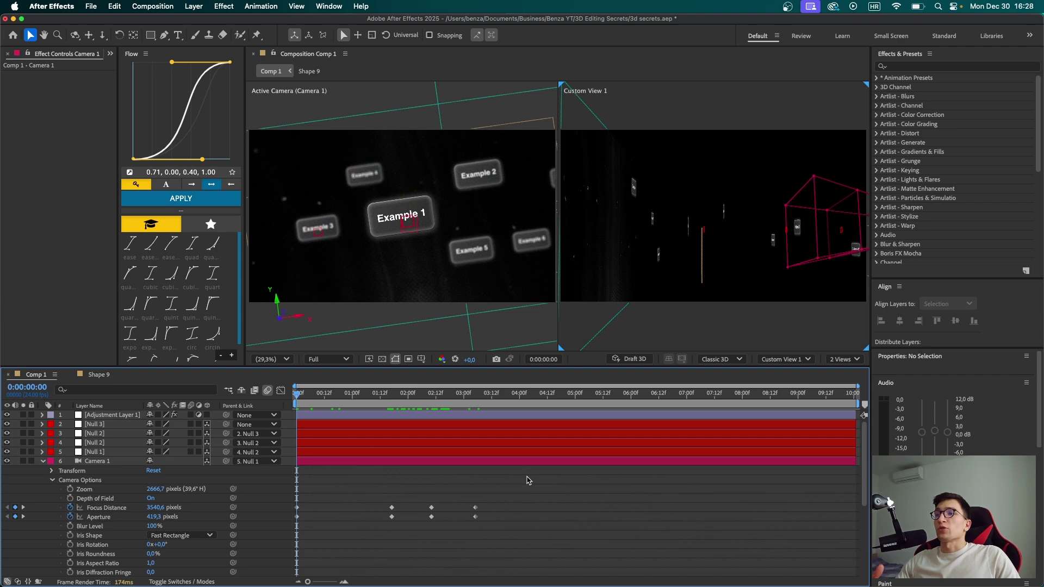
pyautogui.press('space')
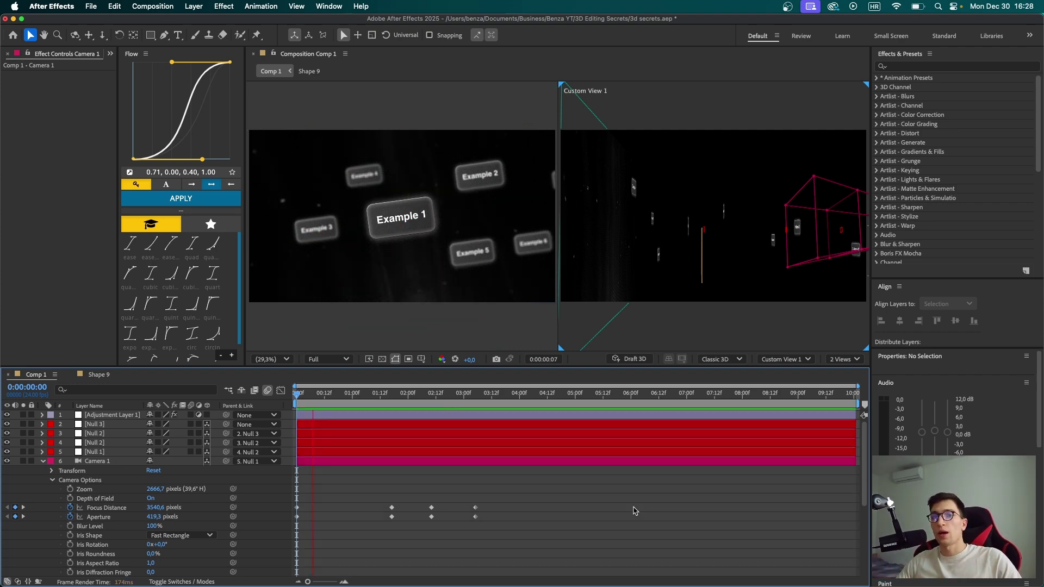